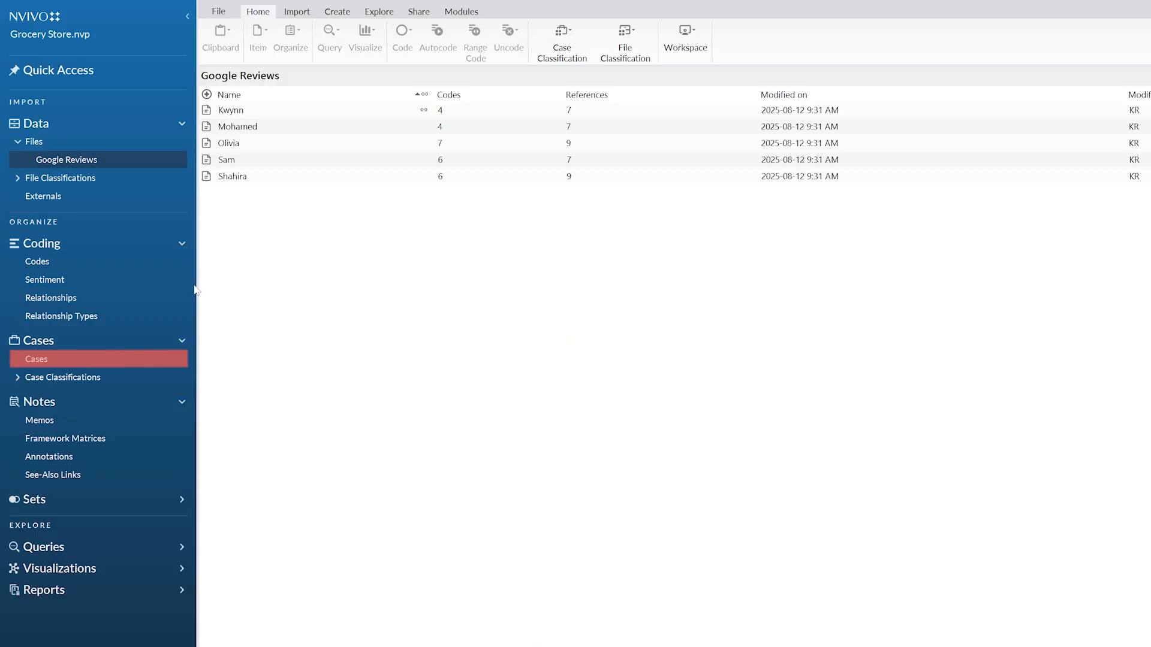
View the project's list of cases and its case classifications
{"action": "left_click", "coordinate": [100, 362]}
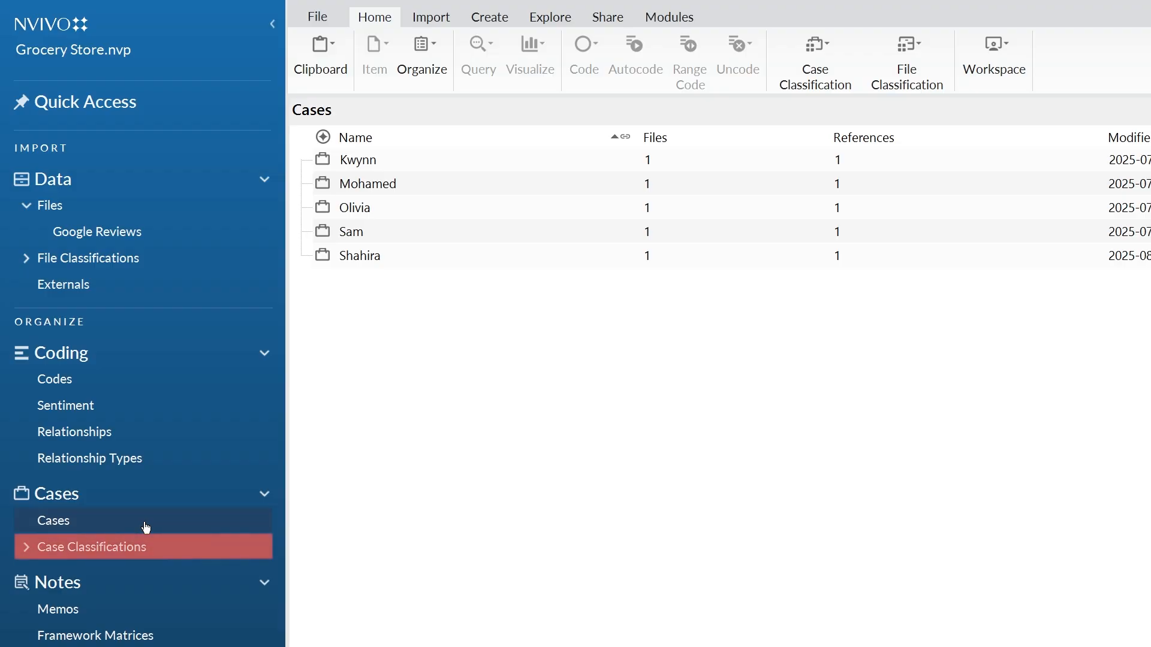
{"action": "left_click", "coordinate": [170, 550]}
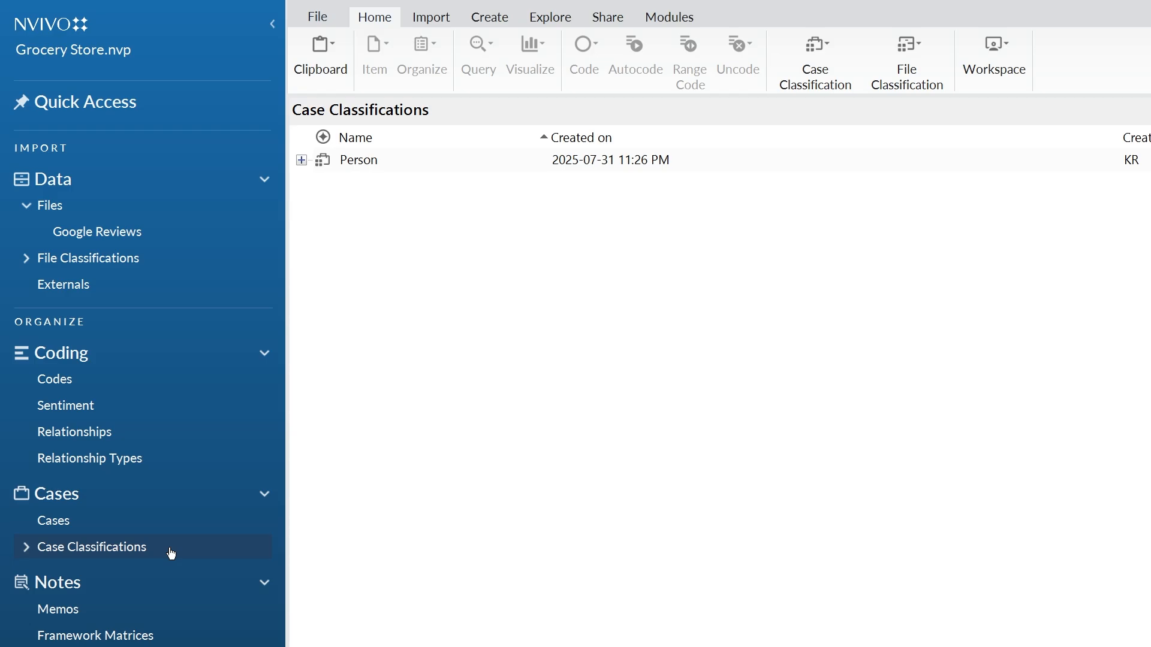
Create a new folder named Survey under Files
{"action": "right_click", "coordinate": [196, 214]}
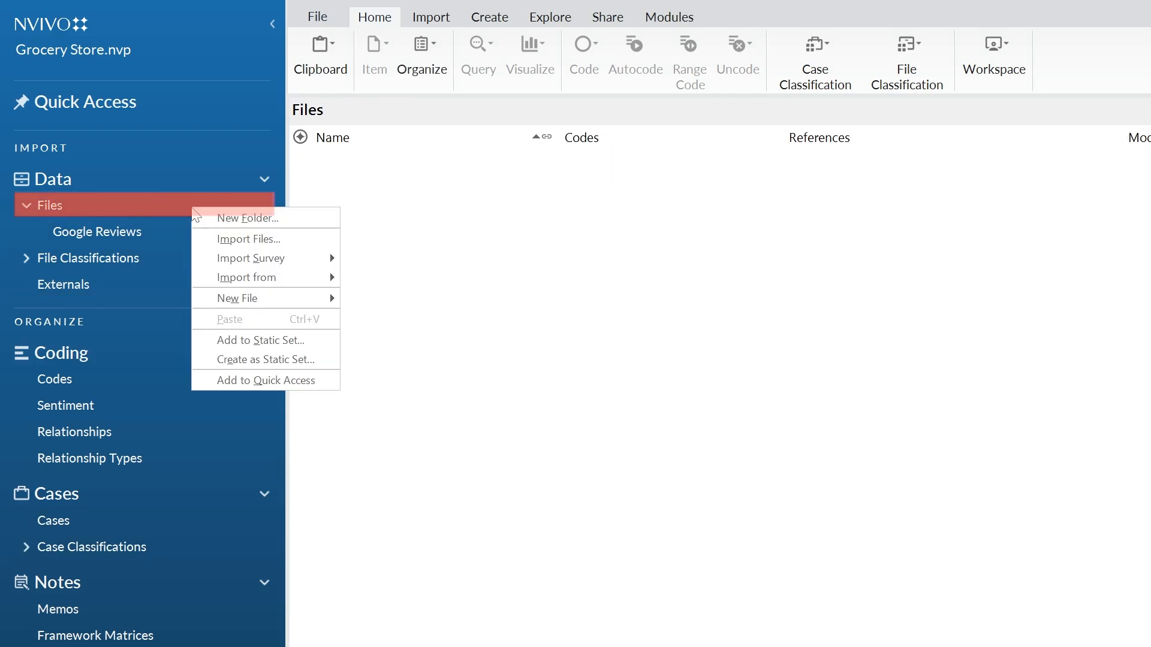
{"action": "left_click", "coordinate": [233, 217]}
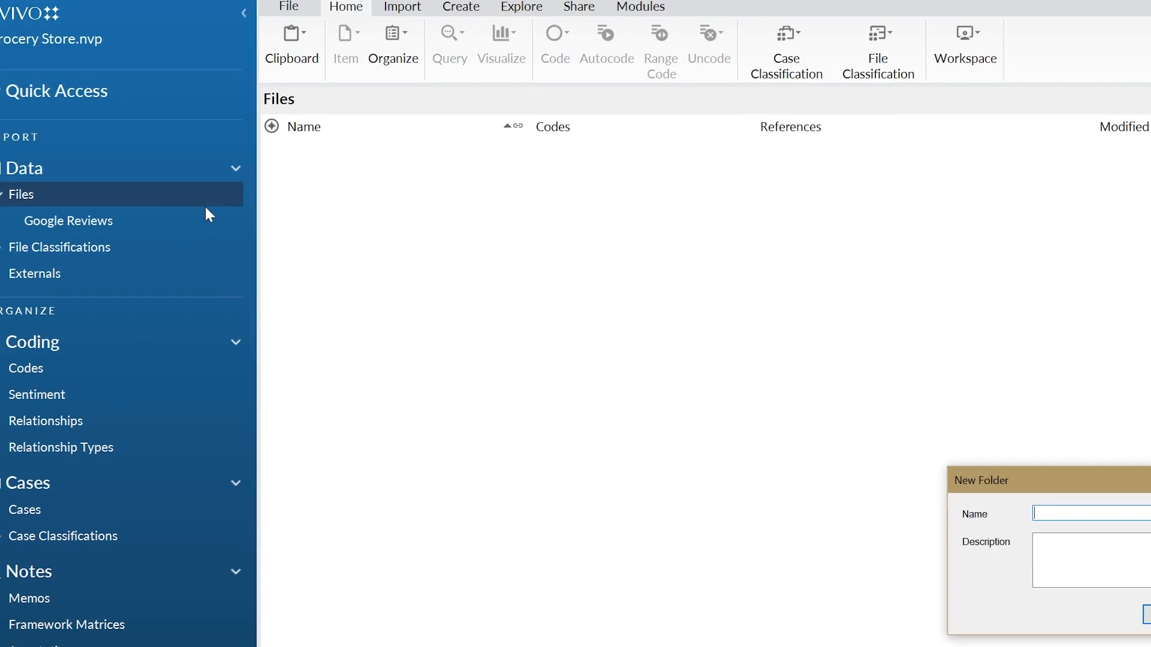
{"action": "type", "text": "Survey"}
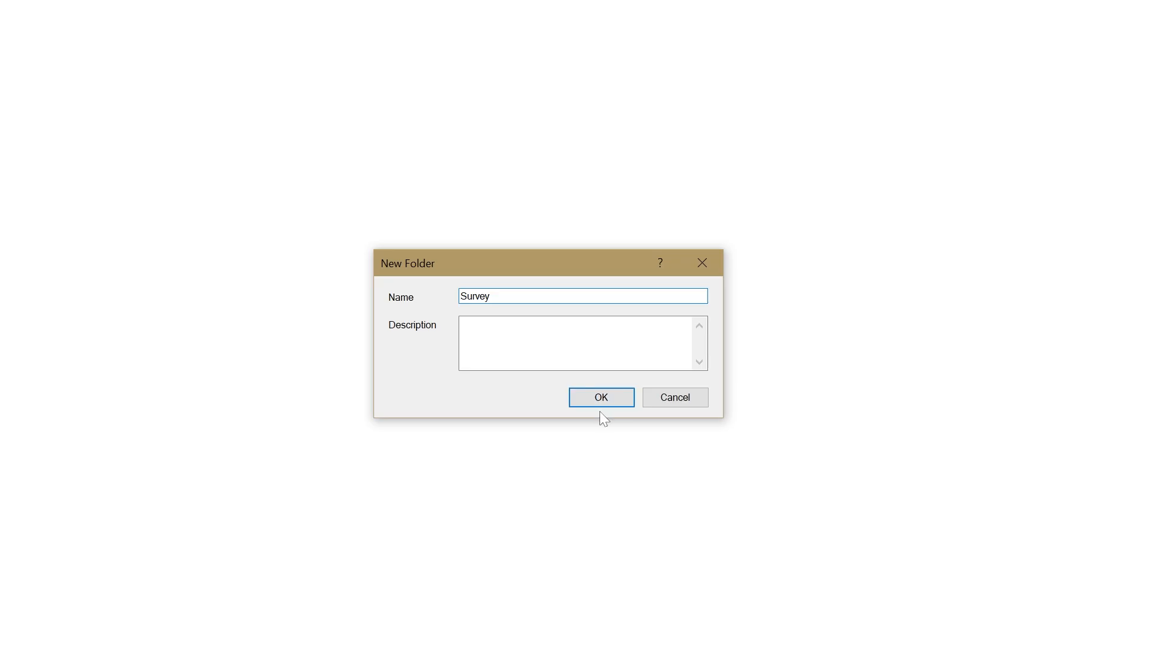
{"action": "left_click", "coordinate": [601, 404]}
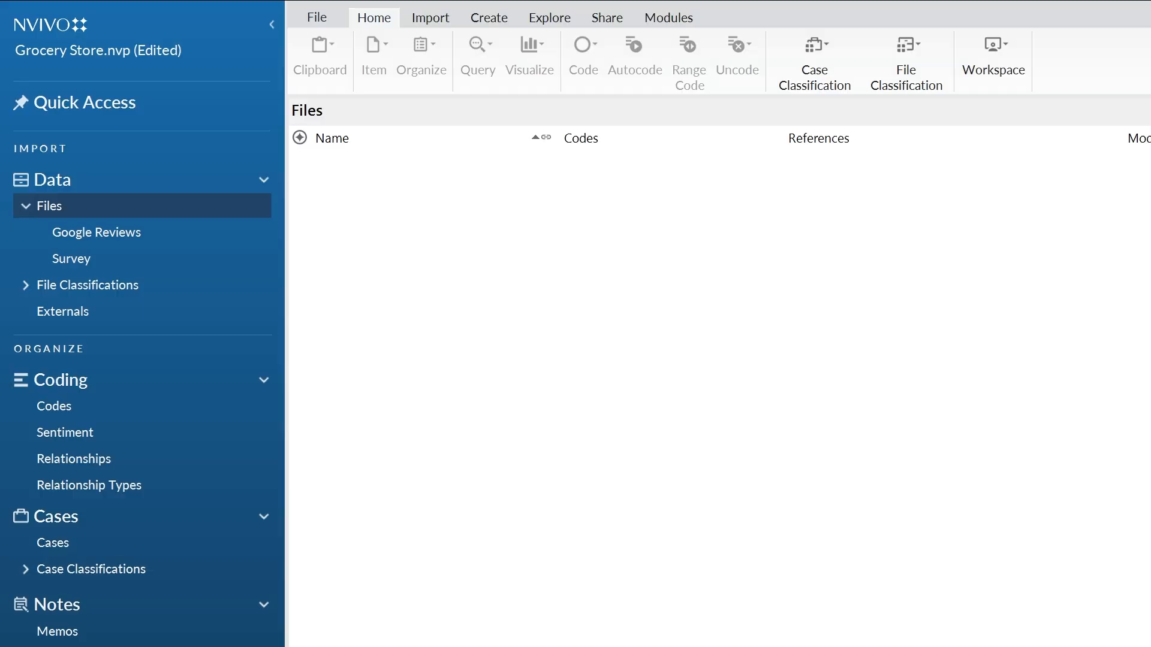
Start a survey import into the Survey folder from the Microsoft Excel file cleaned-Grocery-Store
{"action": "right_click", "coordinate": [192, 262]}
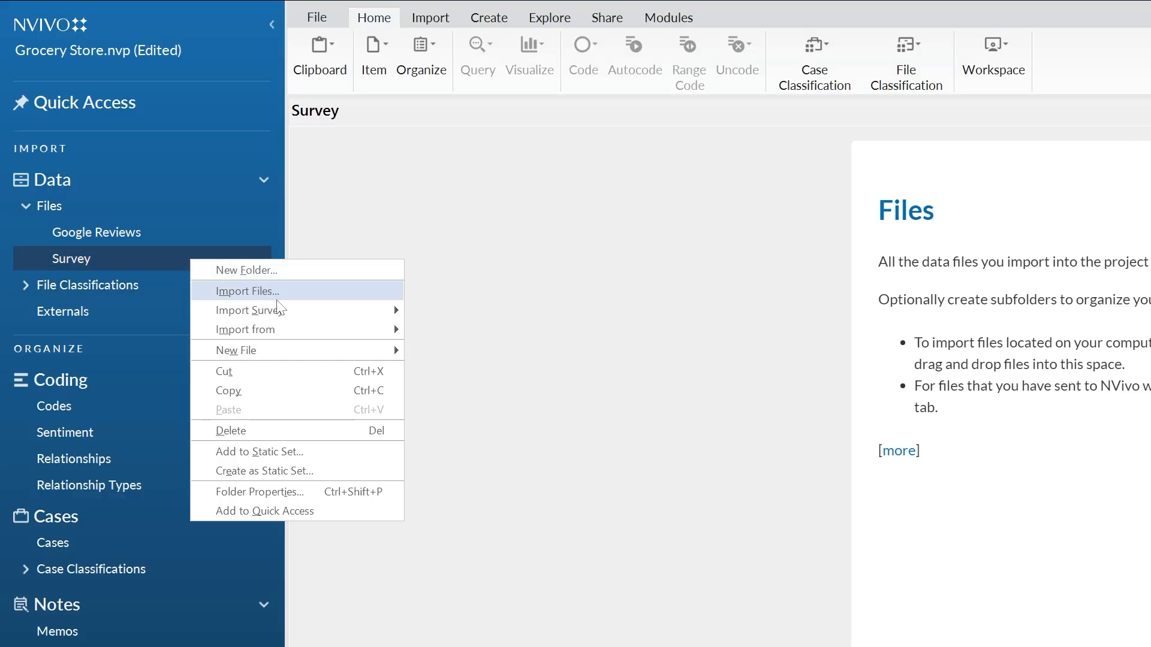
{"action": "mouse_move", "coordinate": [287, 311]}
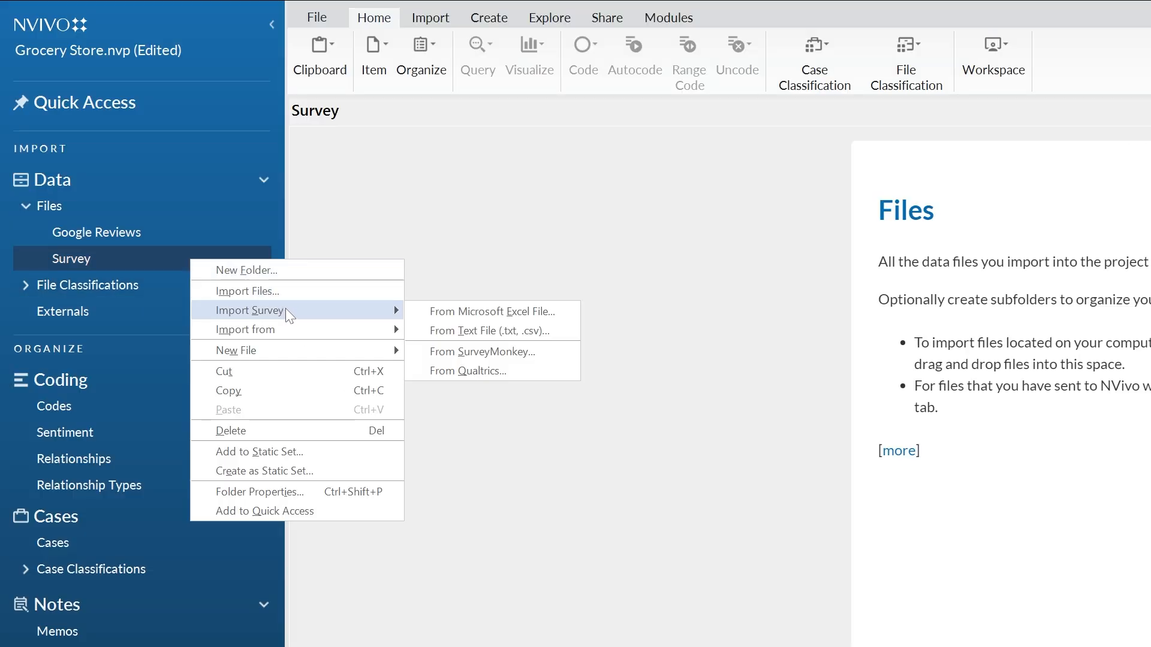
{"action": "left_click", "coordinate": [459, 313]}
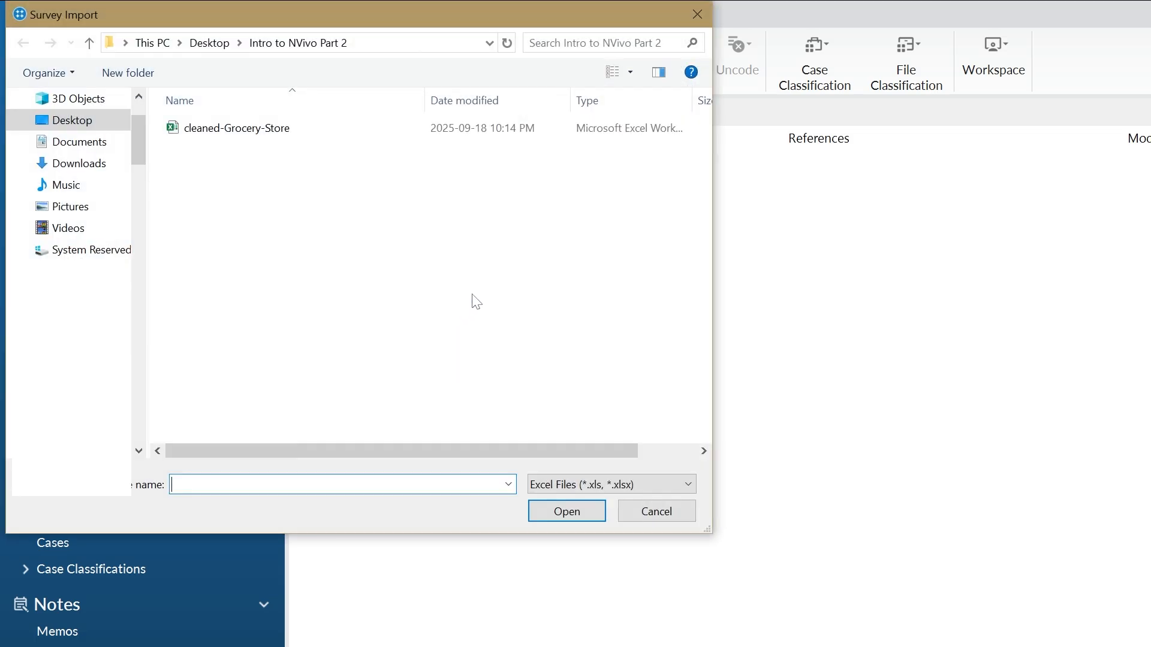
{"action": "left_click", "coordinate": [378, 127]}
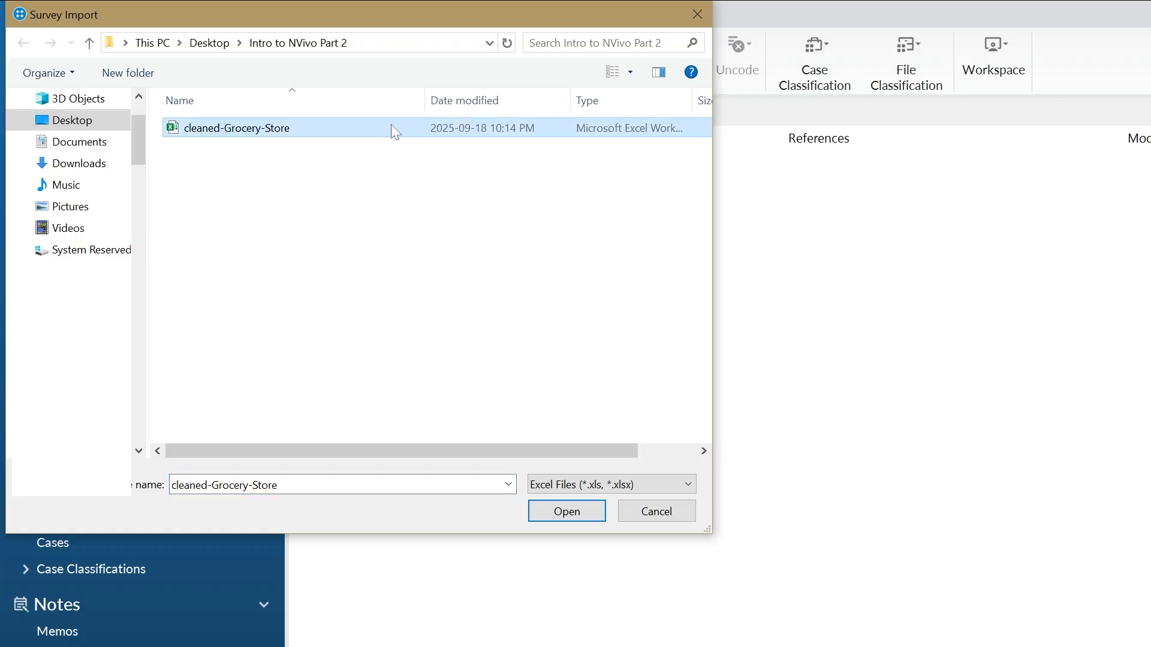
{"action": "left_click", "coordinate": [585, 511]}
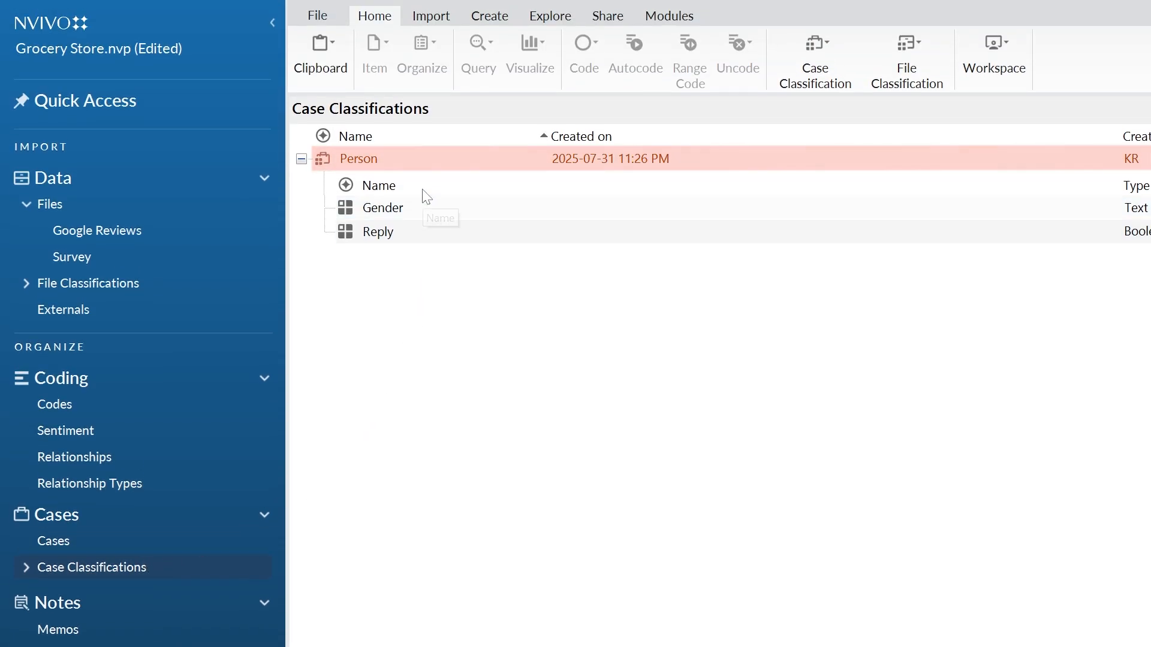
Open the classification sheet of the Person case classification
{"action": "right_click", "coordinate": [398, 161]}
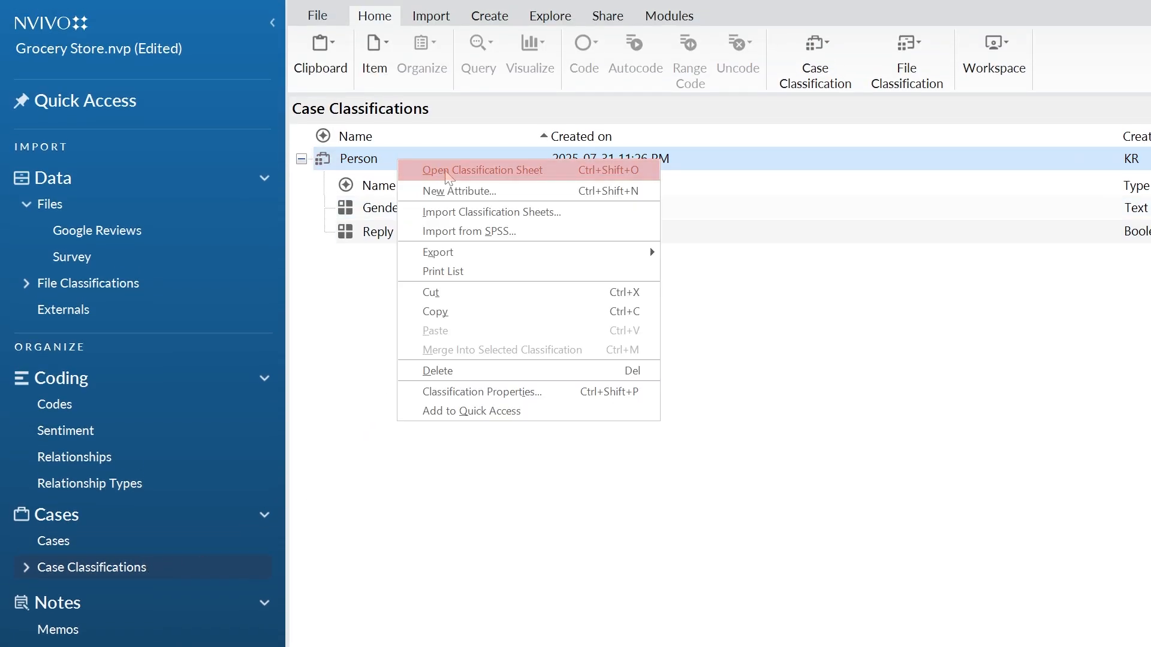
{"action": "left_click", "coordinate": [447, 173]}
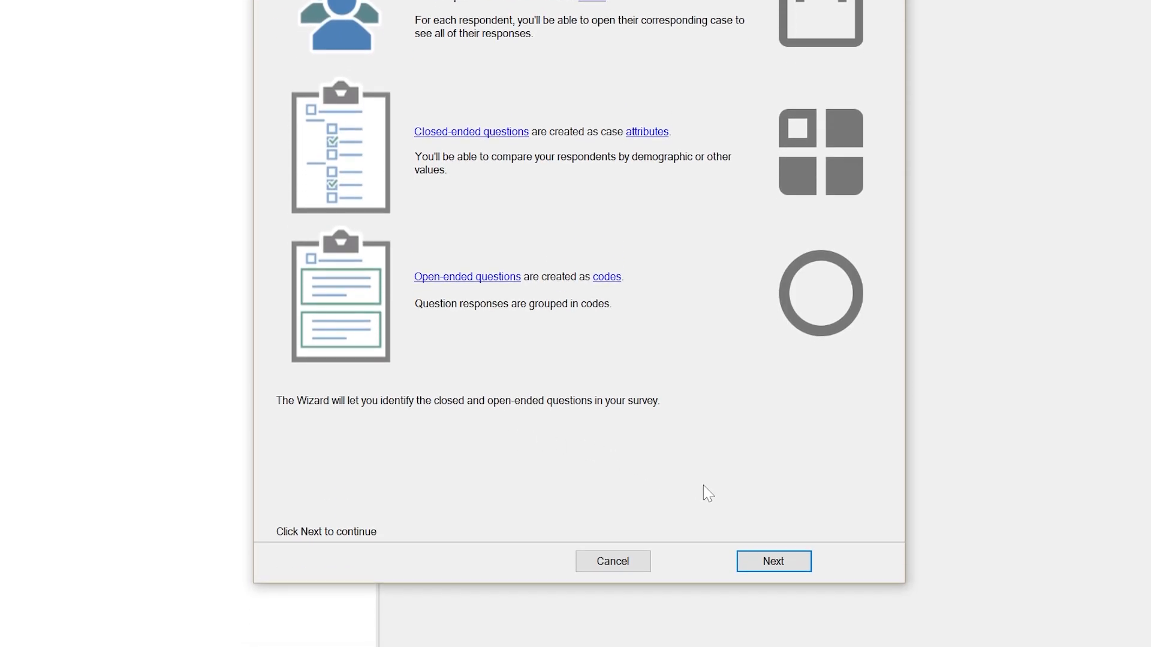
Set the survey import to store its cases directly under Cases and add them to the existing Person classification
{"action": "left_click", "coordinate": [761, 567]}
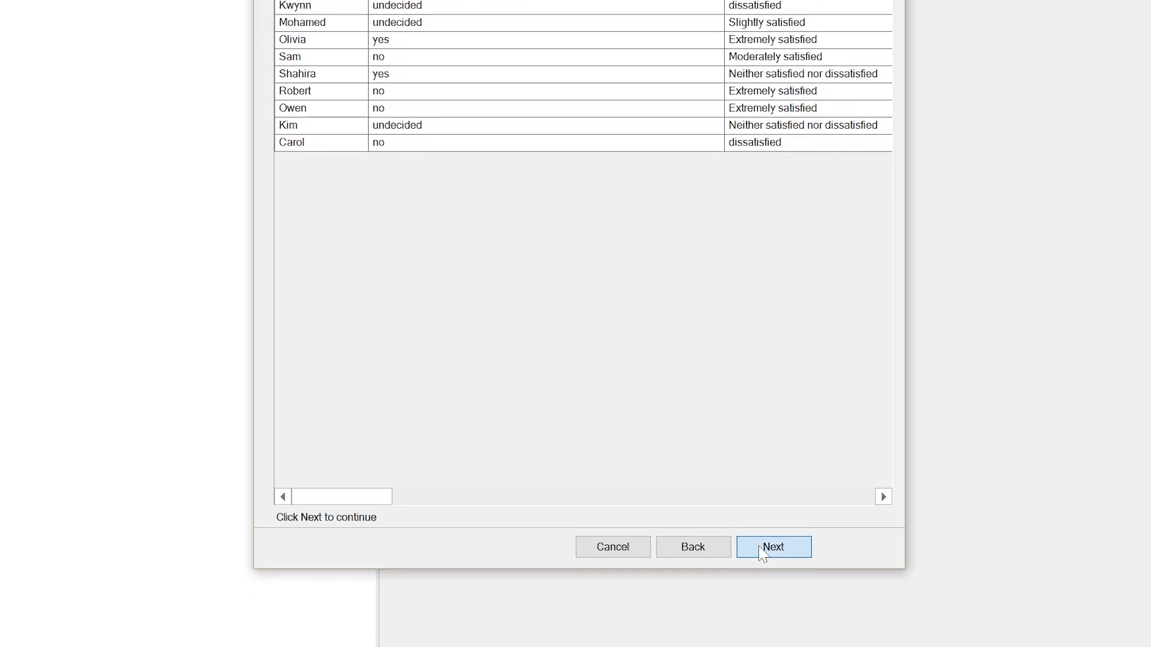
{"action": "left_click", "coordinate": [762, 548]}
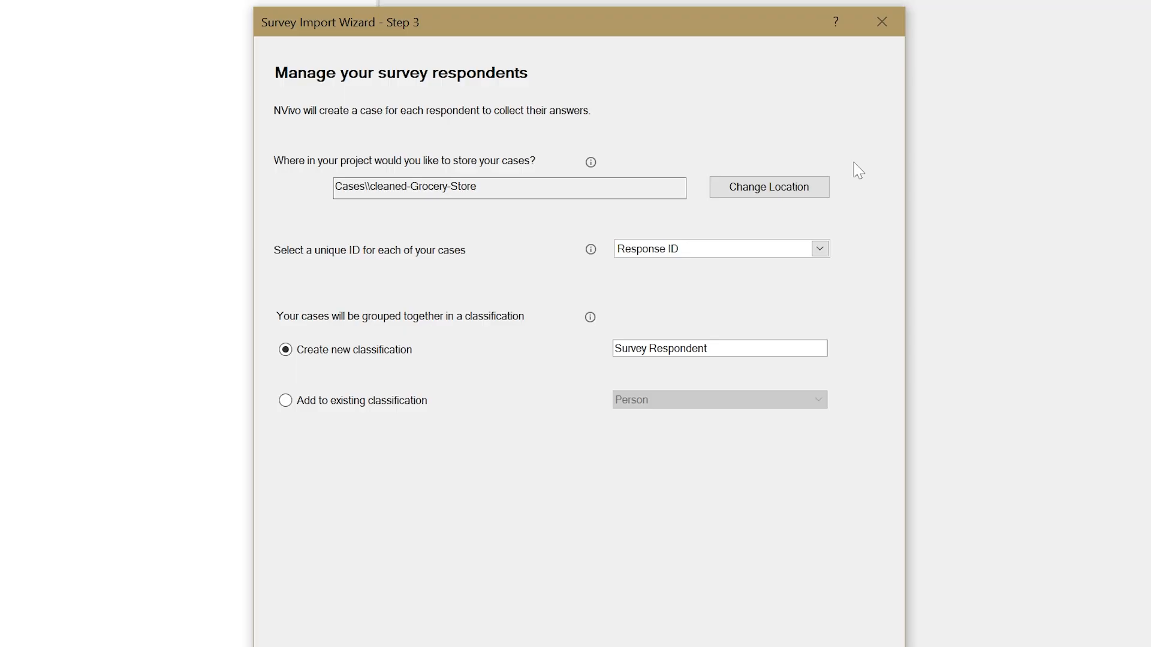
{"action": "left_click", "coordinate": [824, 188]}
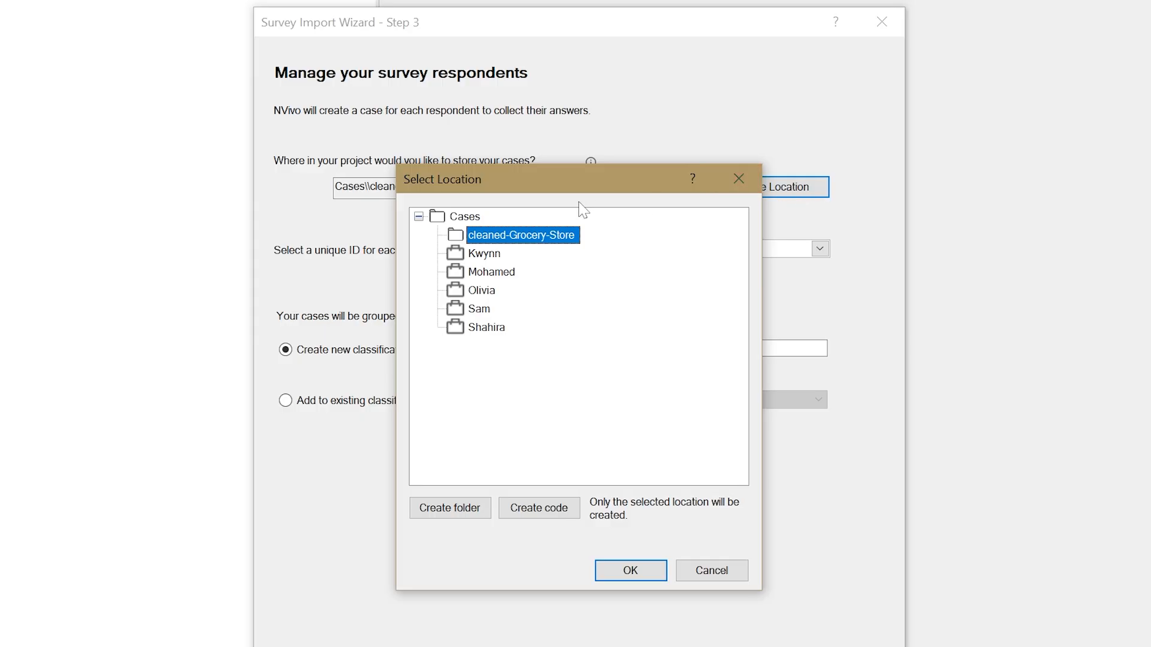
{"action": "left_click", "coordinate": [478, 218]}
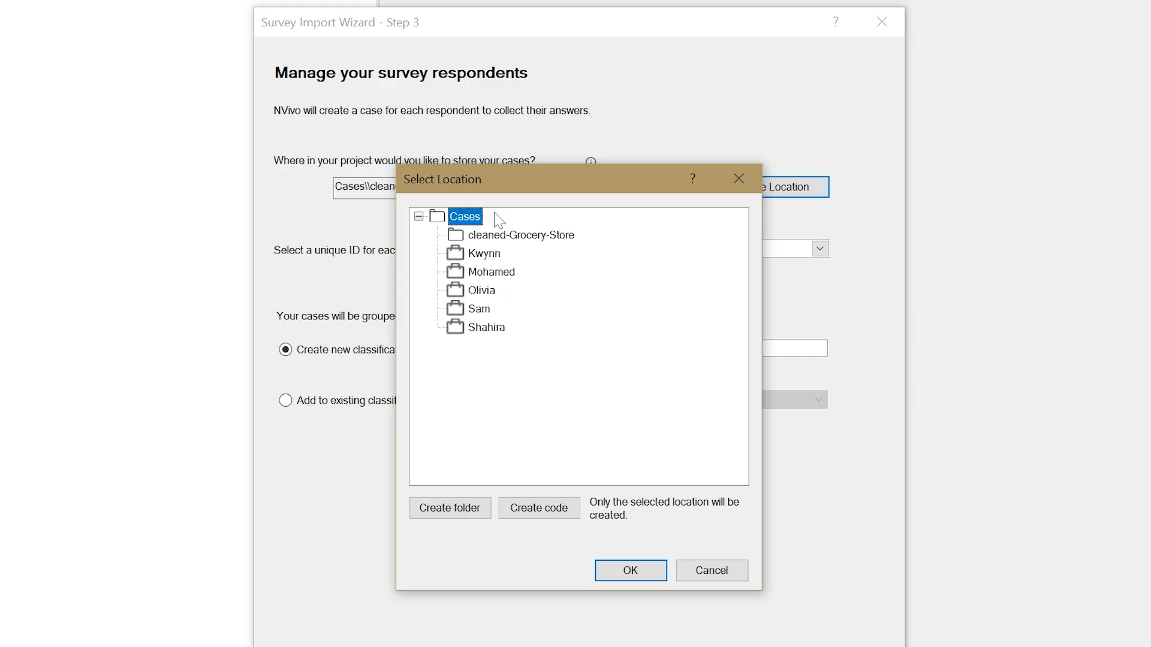
{"action": "left_click", "coordinate": [619, 580]}
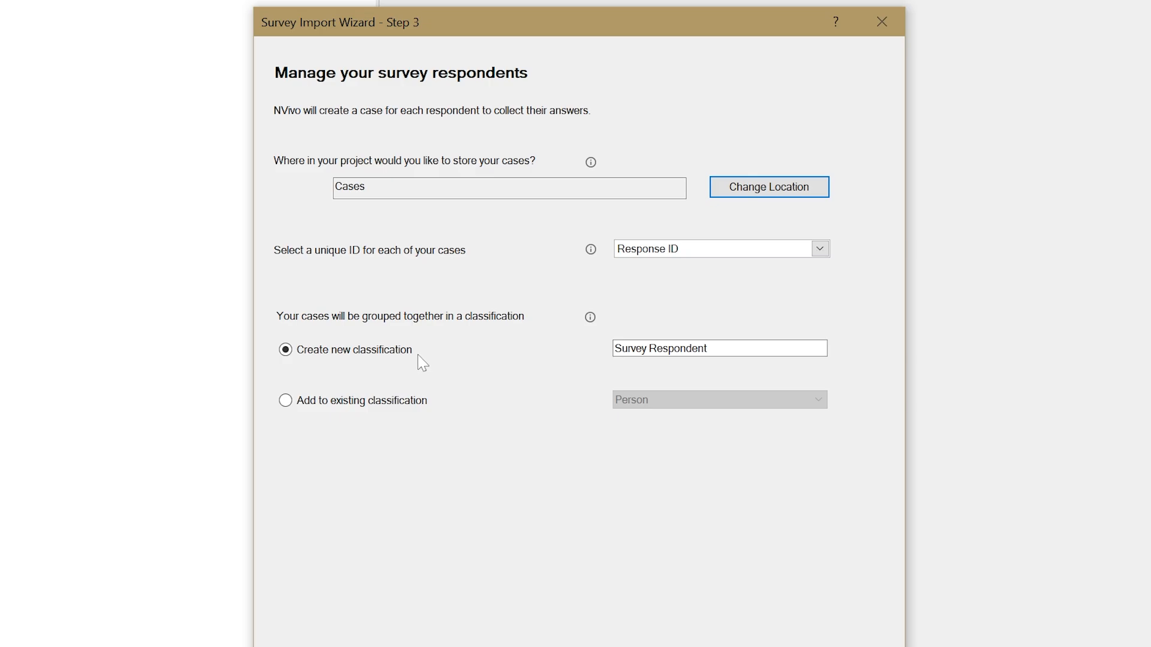
{"action": "left_click", "coordinate": [417, 403]}
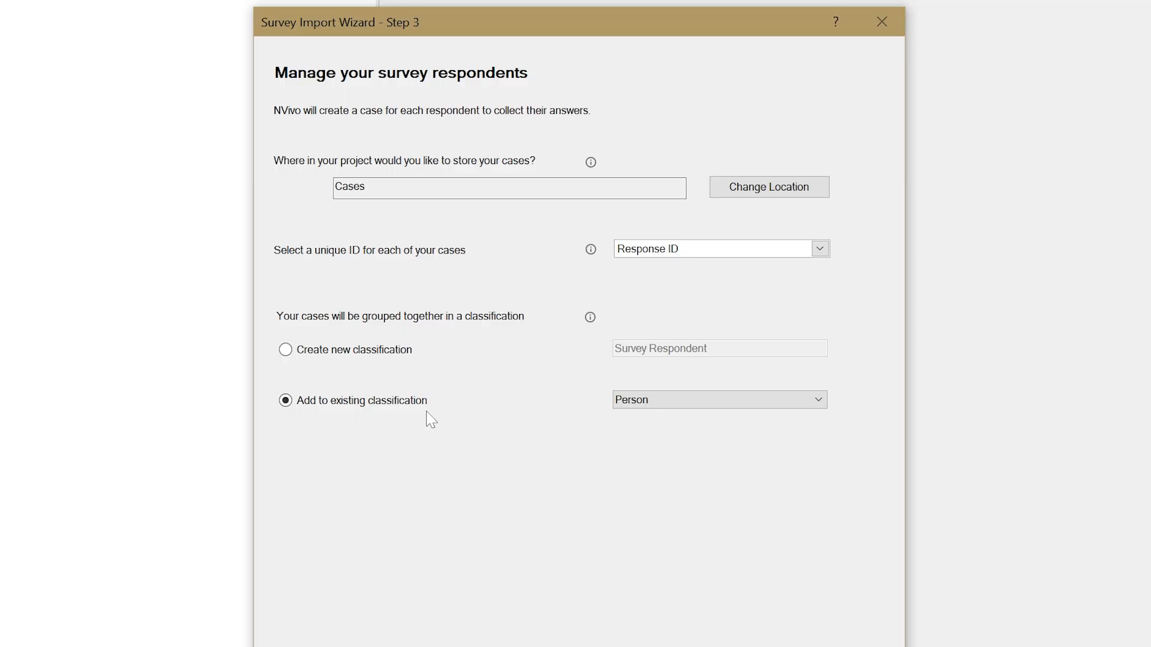
{"action": "left_click", "coordinate": [751, 539]}
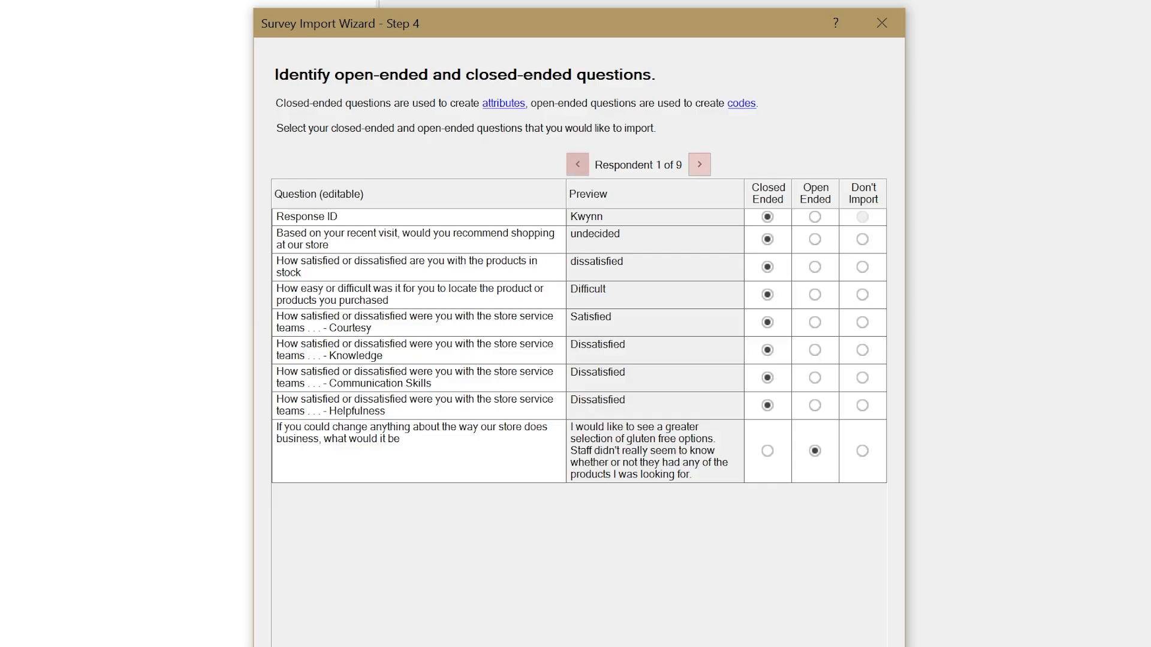
Preview the second respondent's answers to the survey questions and return to the first respondent
{"action": "left_click", "coordinate": [700, 166]}
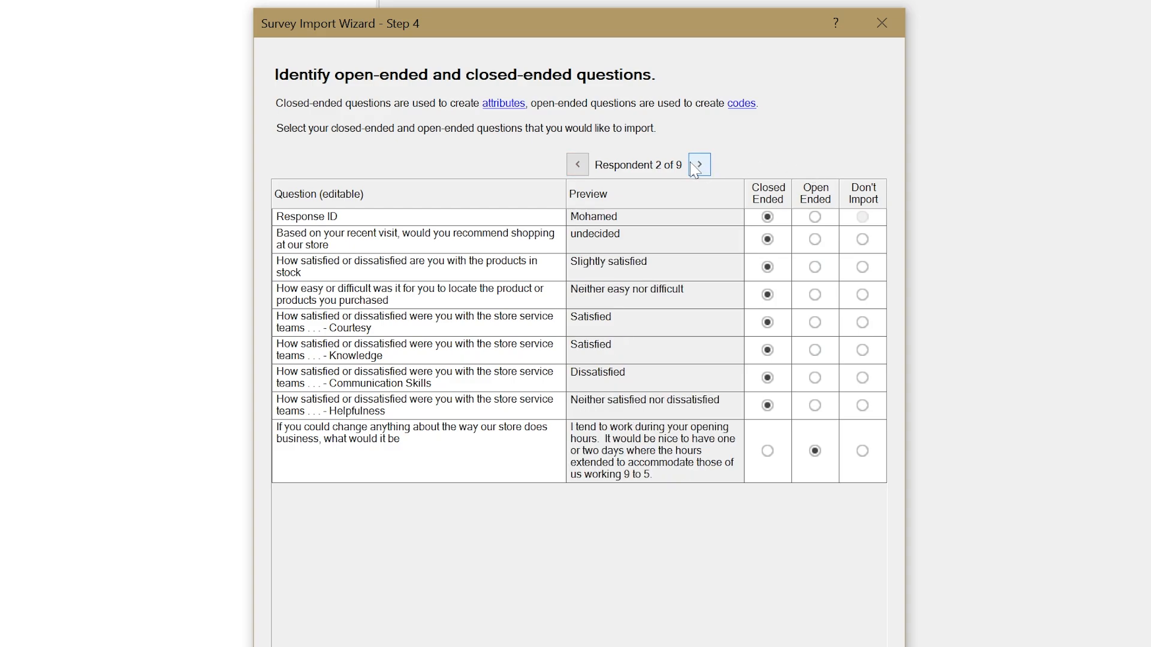
{"action": "left_click", "coordinate": [577, 164]}
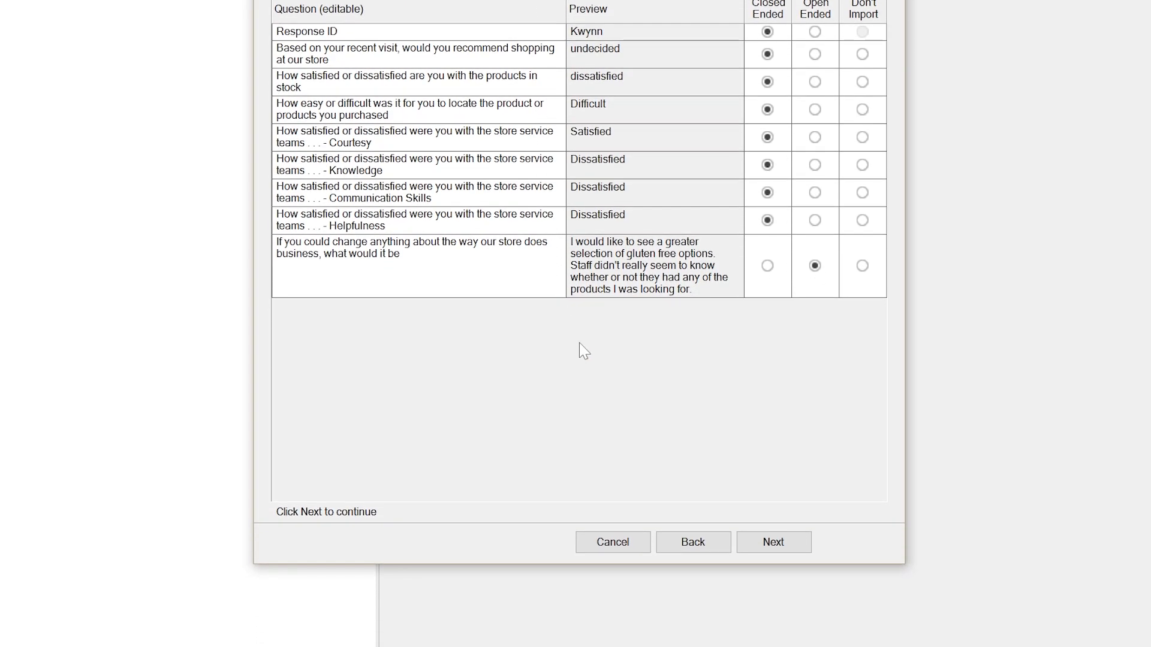
Keep the proposed question types and complete the survey import with Autocode Themes and Autocode Sentiment turned off
{"action": "left_click", "coordinate": [761, 543]}
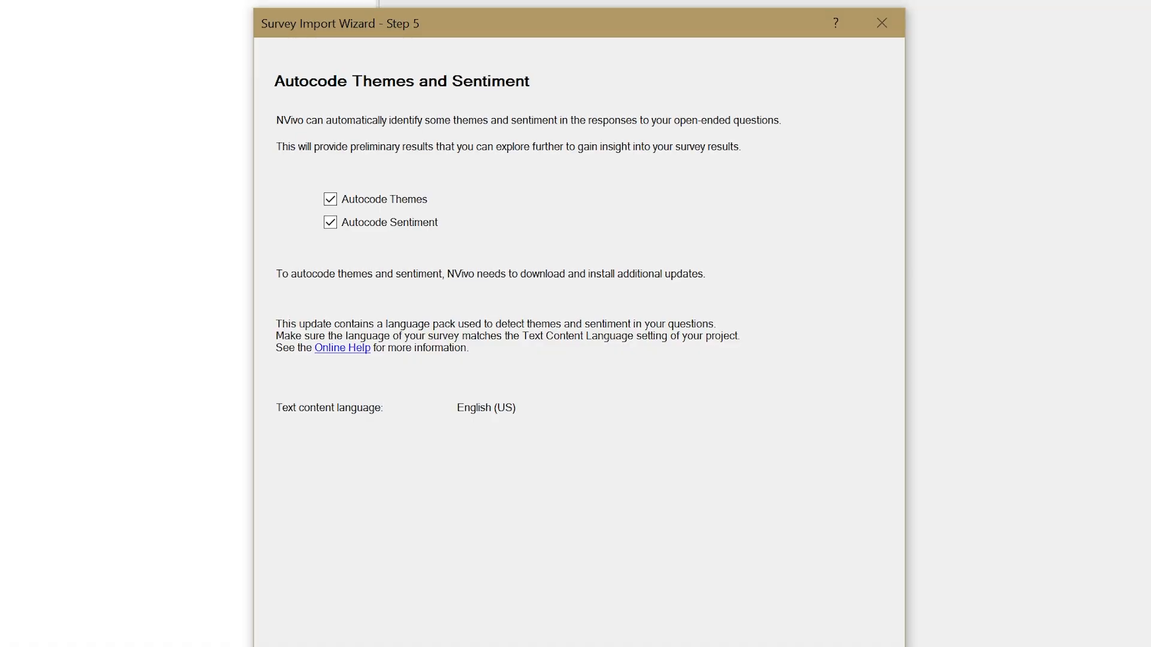
{"action": "left_click", "coordinate": [350, 200]}
{"action": "left_click", "coordinate": [368, 223]}
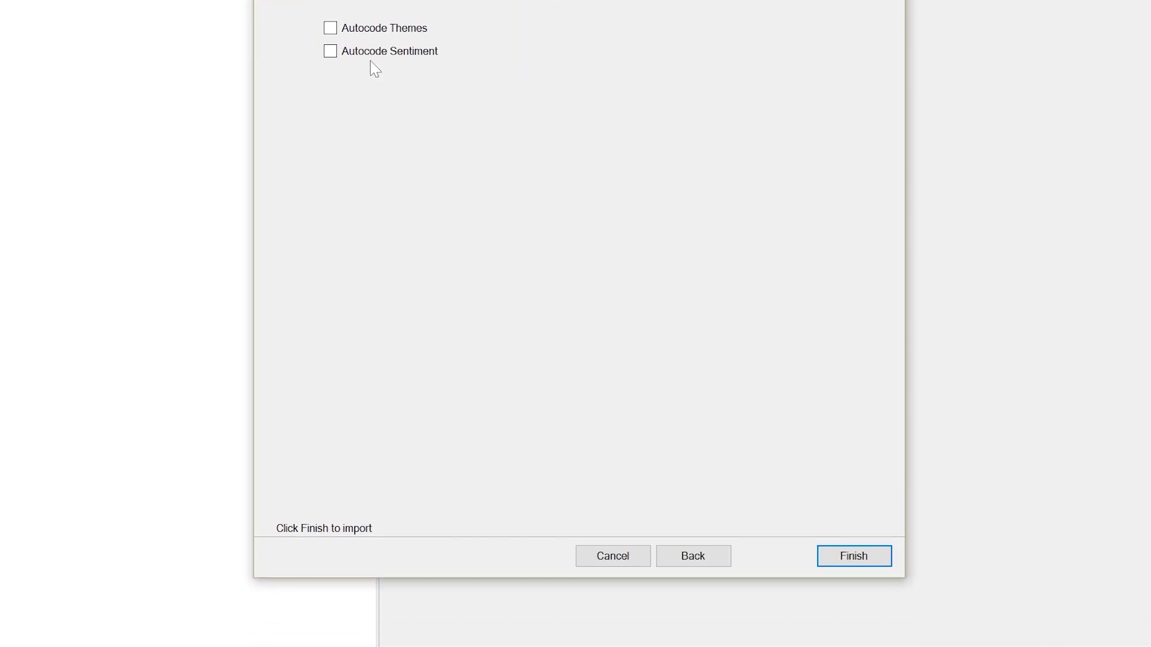
{"action": "left_click", "coordinate": [831, 521]}
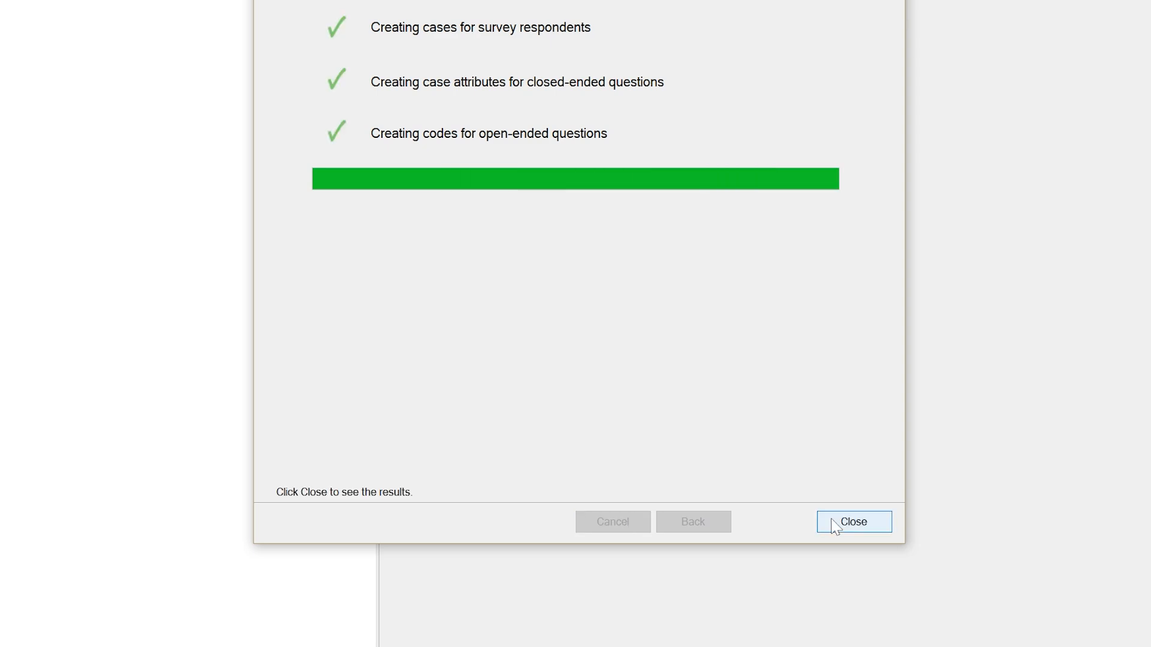
{"action": "left_click", "coordinate": [836, 527]}
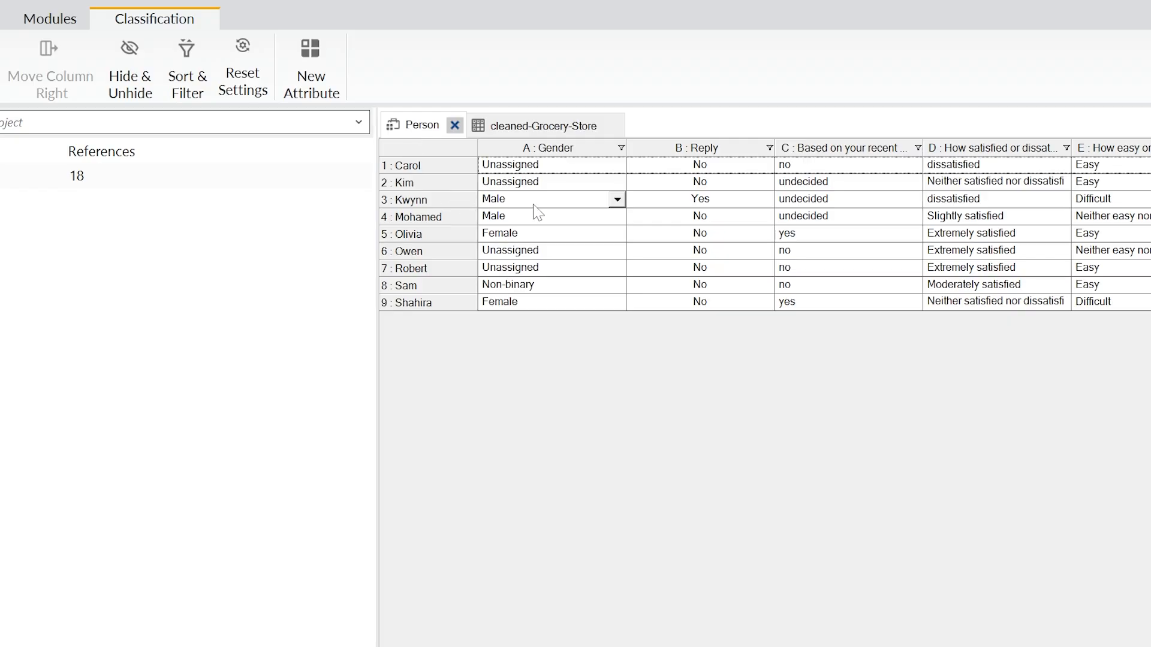
In row 1 of the Person classification sheet, set Gender to Female and Reply to Not Applicable
{"action": "left_click", "coordinate": [563, 167]}
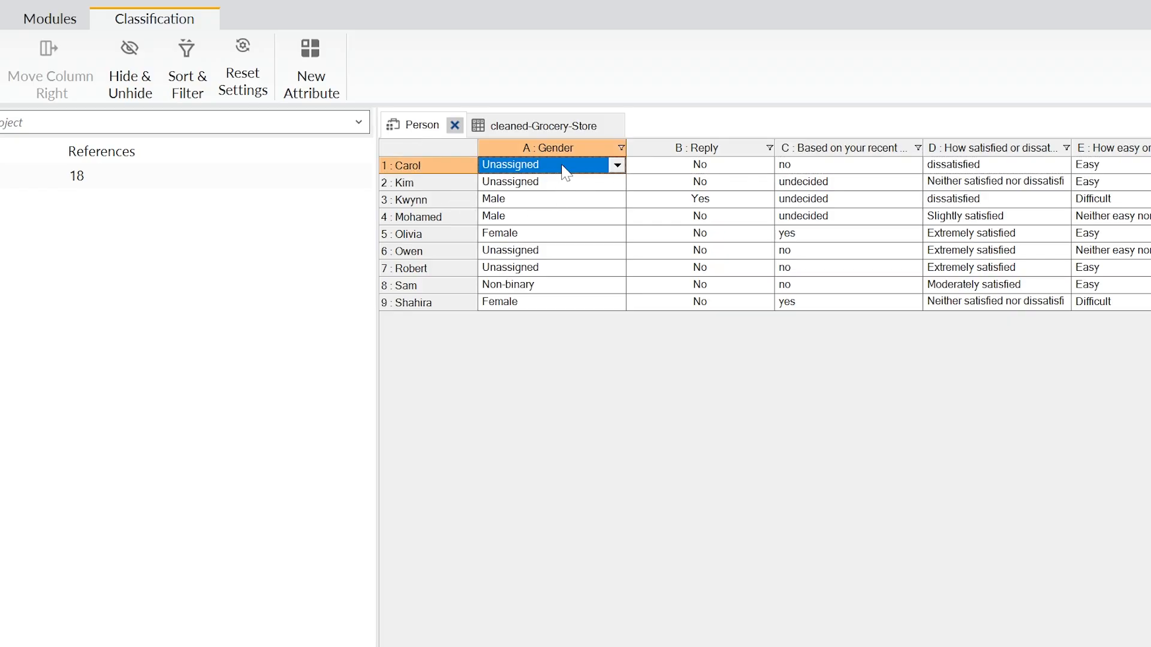
{"action": "left_click", "coordinate": [617, 166]}
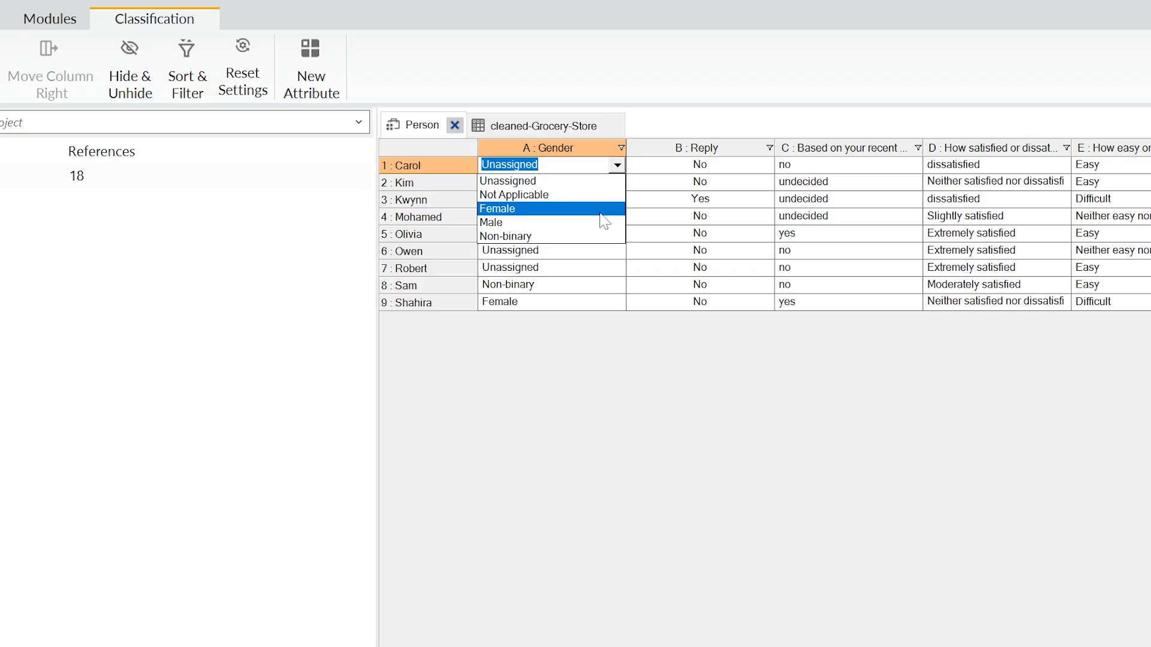
{"action": "left_click", "coordinate": [606, 208]}
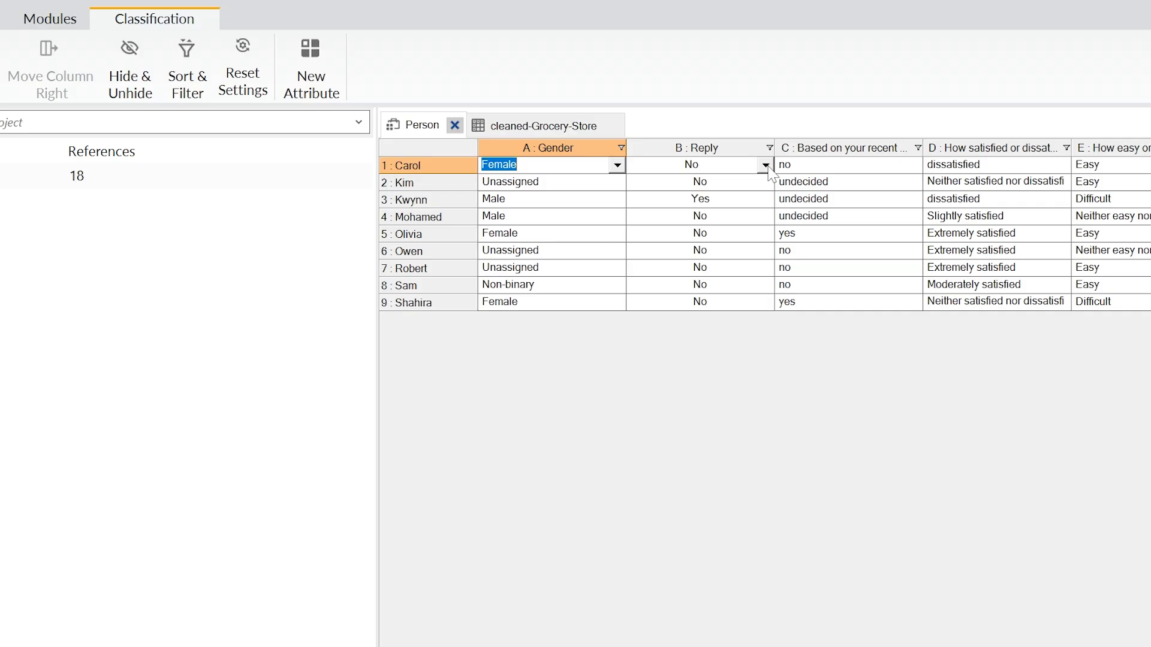
{"action": "left_click", "coordinate": [766, 165]}
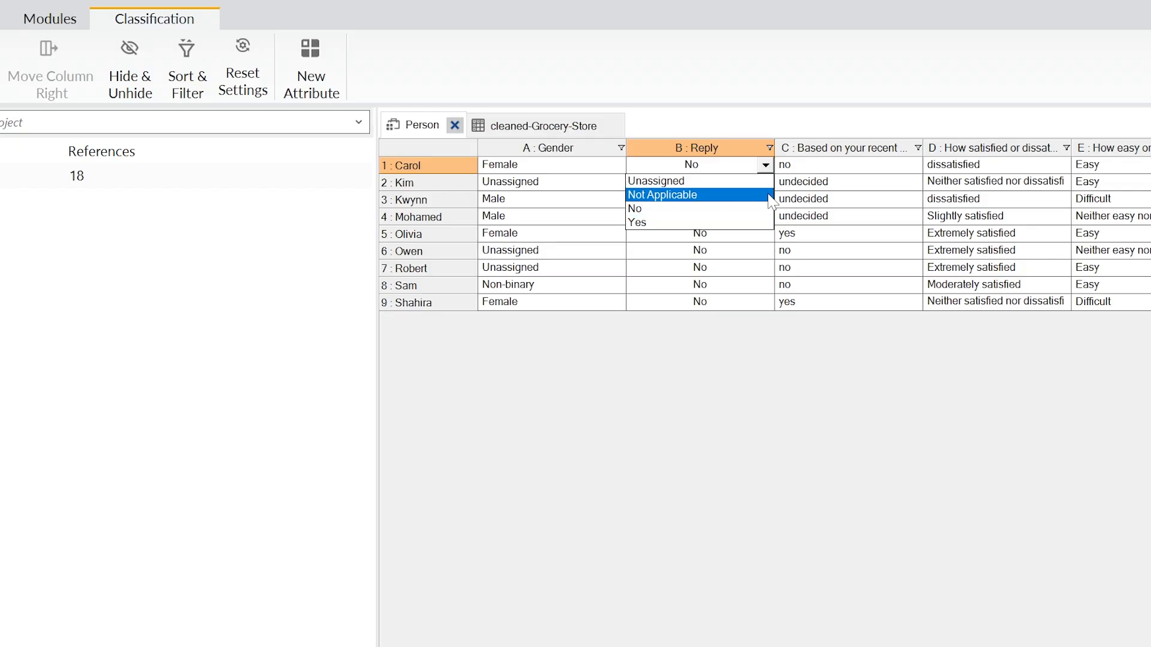
{"action": "left_click", "coordinate": [768, 196]}
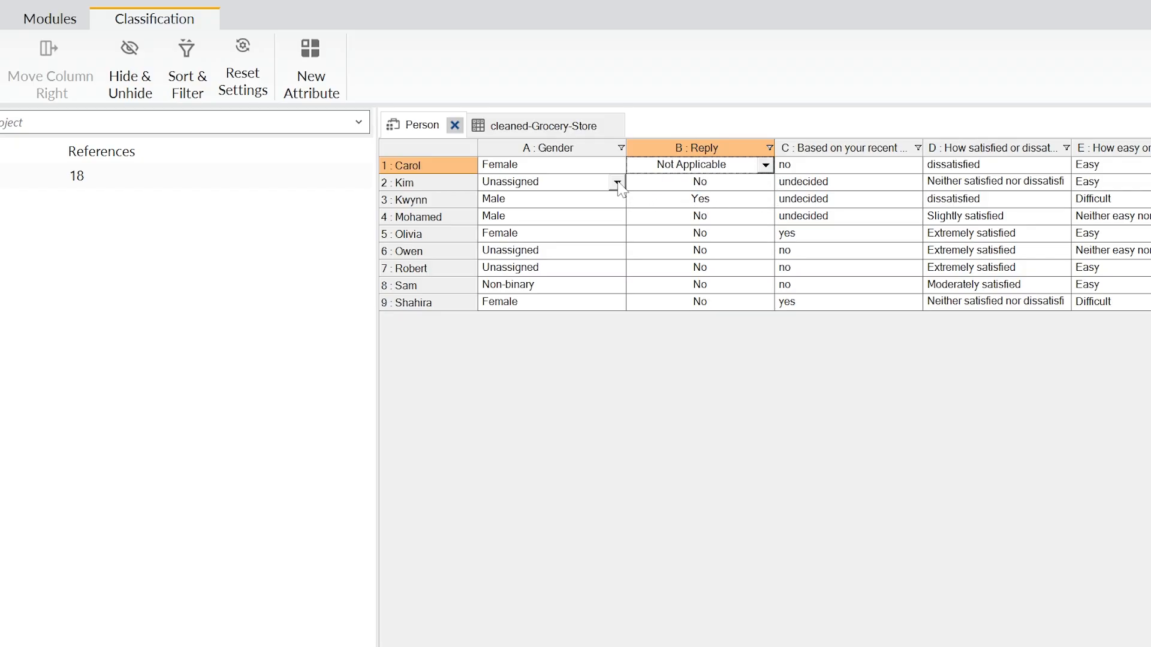
In row 2 of the Person classification sheet, set Gender to Non-binary and Reply to Not Applicable
{"action": "left_click", "coordinate": [617, 182]}
{"action": "left_click", "coordinate": [610, 253]}
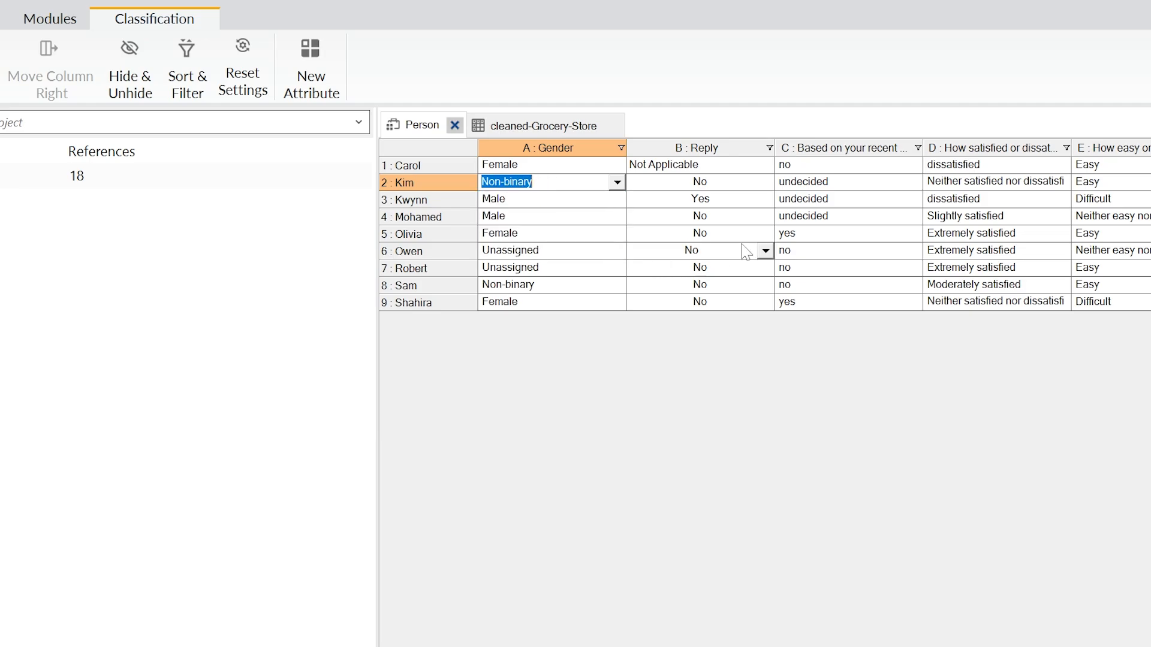
{"action": "left_click", "coordinate": [766, 182]}
{"action": "left_click", "coordinate": [760, 213]}
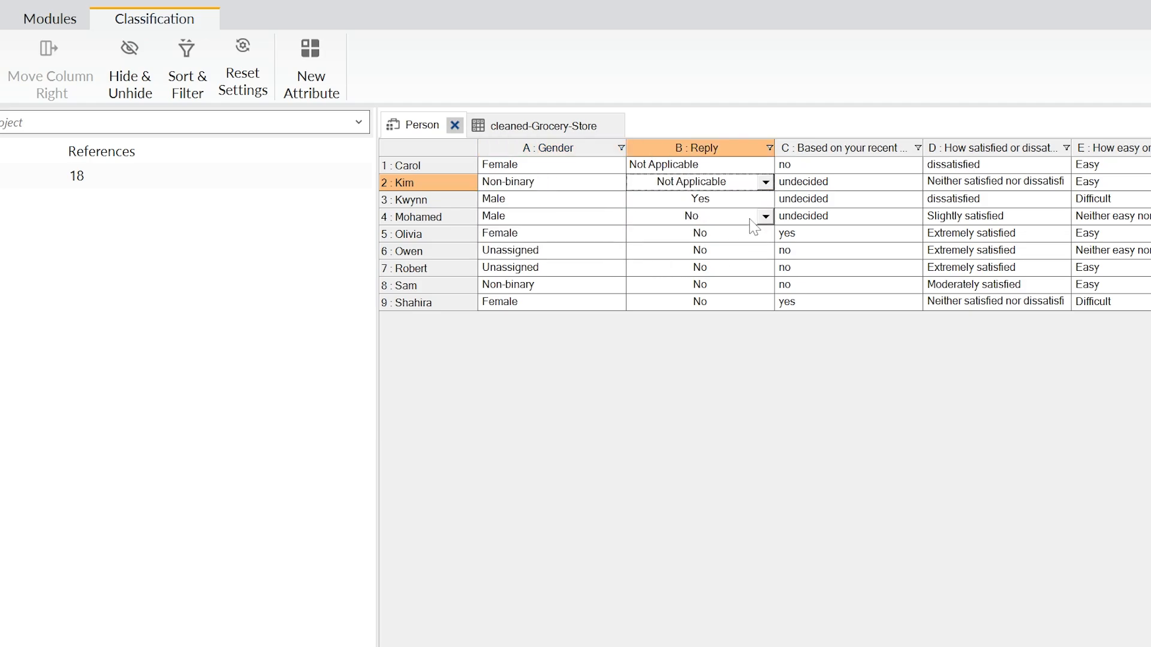
In row 6 of the Person classification sheet, set Gender to Male and Reply to Not Applicable
{"action": "left_click", "coordinate": [616, 252]}
{"action": "left_click", "coordinate": [609, 308]}
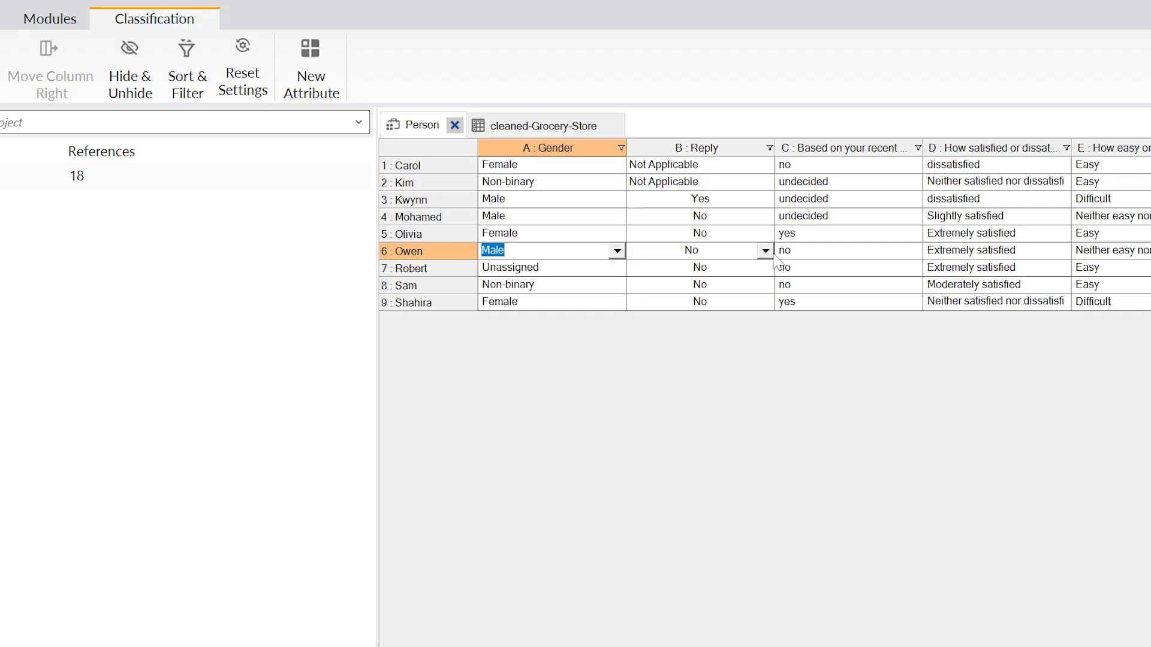
{"action": "left_click", "coordinate": [765, 252]}
{"action": "left_click", "coordinate": [760, 281]}
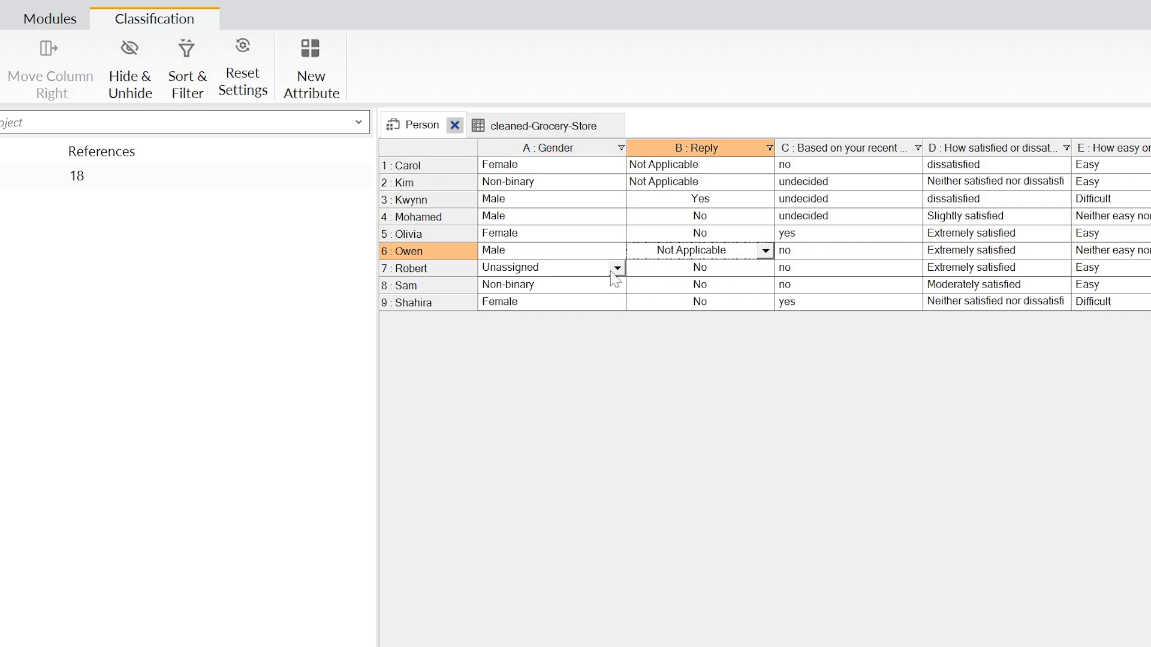
In row 7 of the Person classification sheet, set Gender to Male and Reply to Not Applicable
{"action": "left_click", "coordinate": [616, 268]}
{"action": "left_click", "coordinate": [603, 326]}
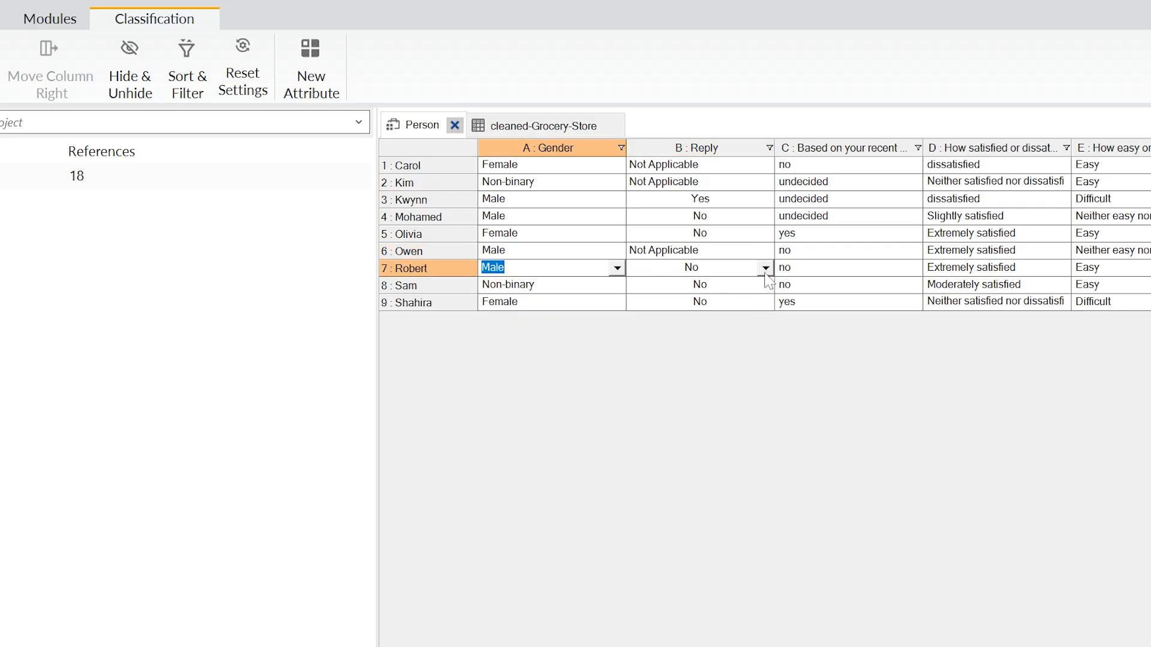
{"action": "left_click", "coordinate": [766, 268]}
{"action": "left_click", "coordinate": [759, 298]}
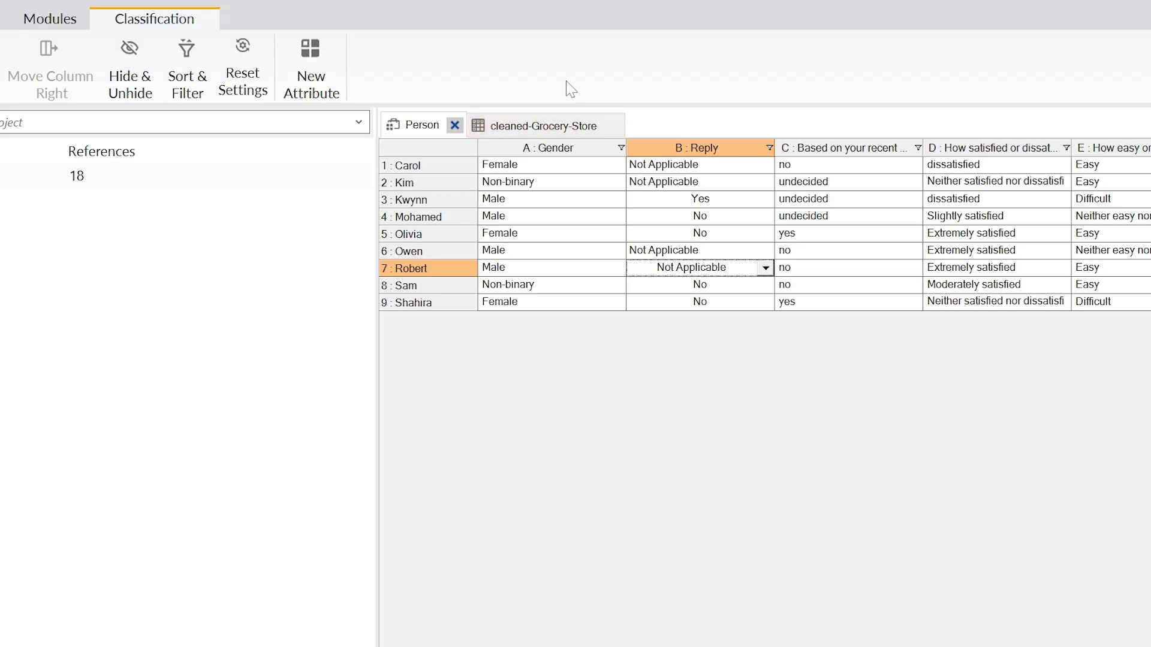
Review the cleaned-Grocery-Store dataset across to its open-ended question column, and close both the dataset and the Person sheet
{"action": "left_click", "coordinate": [560, 125]}
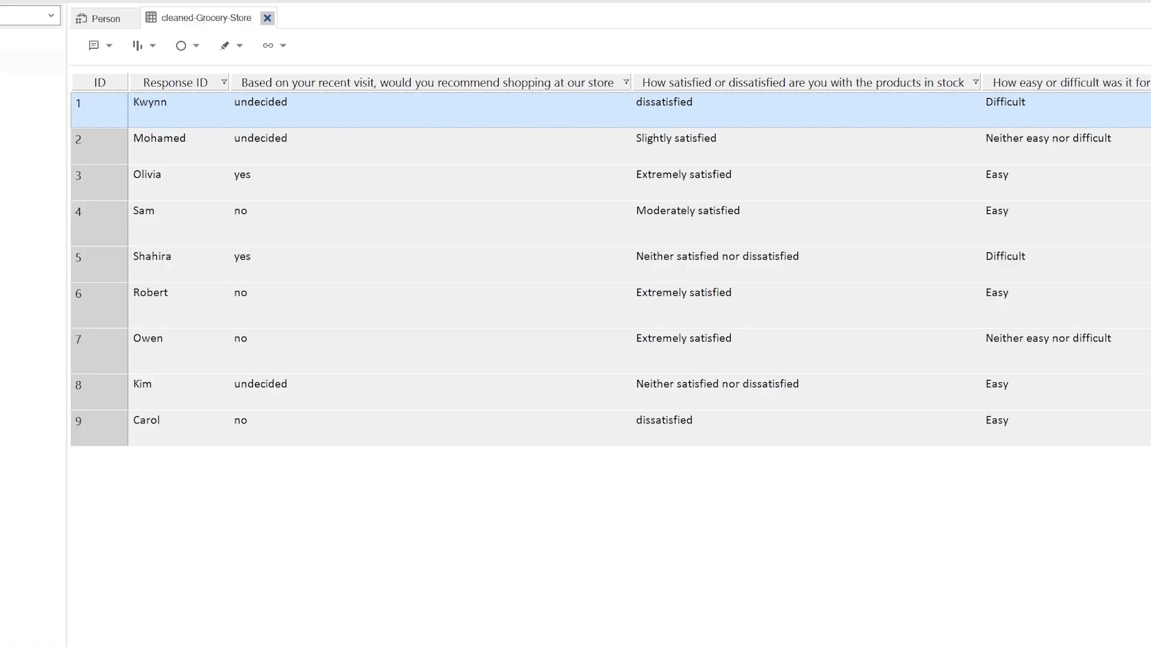
{"action": "scroll", "coordinate": [639, 264], "scroll_direction": "right", "scroll_amount": 10}
{"action": "scroll", "coordinate": [575, 264], "scroll_direction": "right", "scroll_amount": 8}
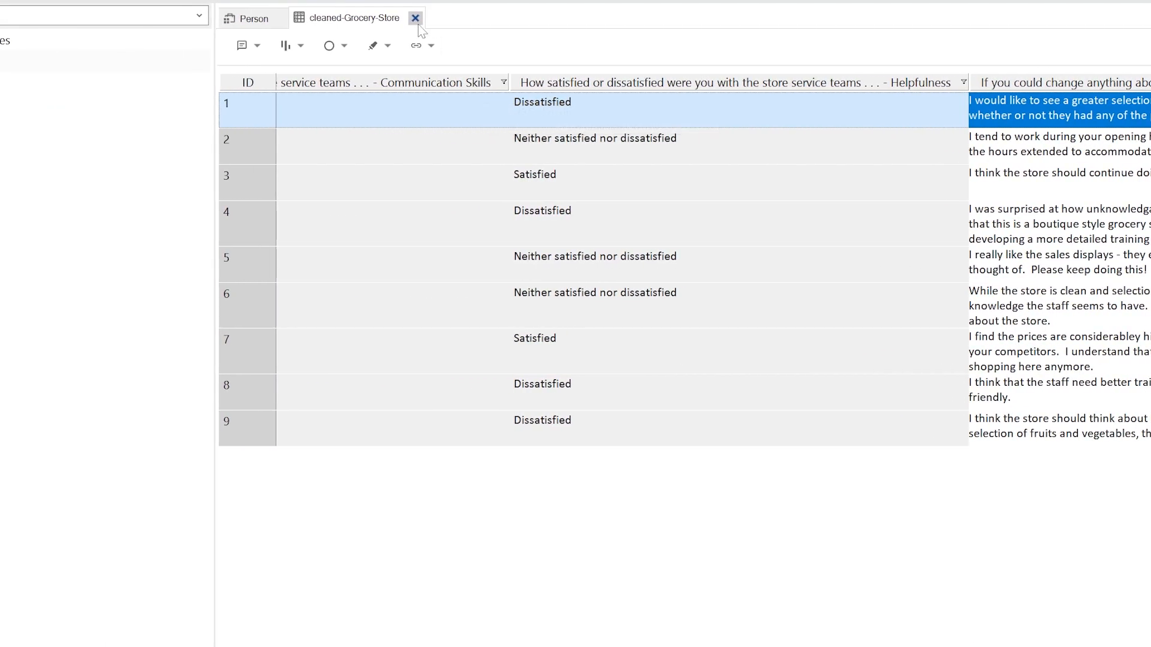
{"action": "left_click", "coordinate": [317, 17]}
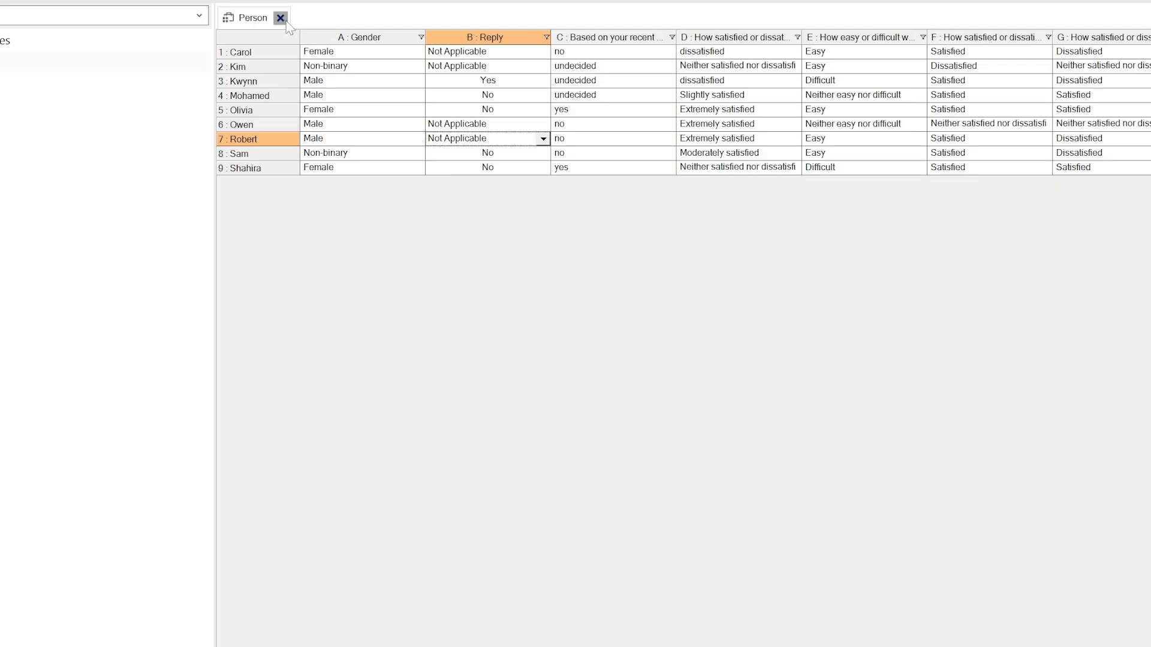
{"action": "left_click", "coordinate": [284, 21]}
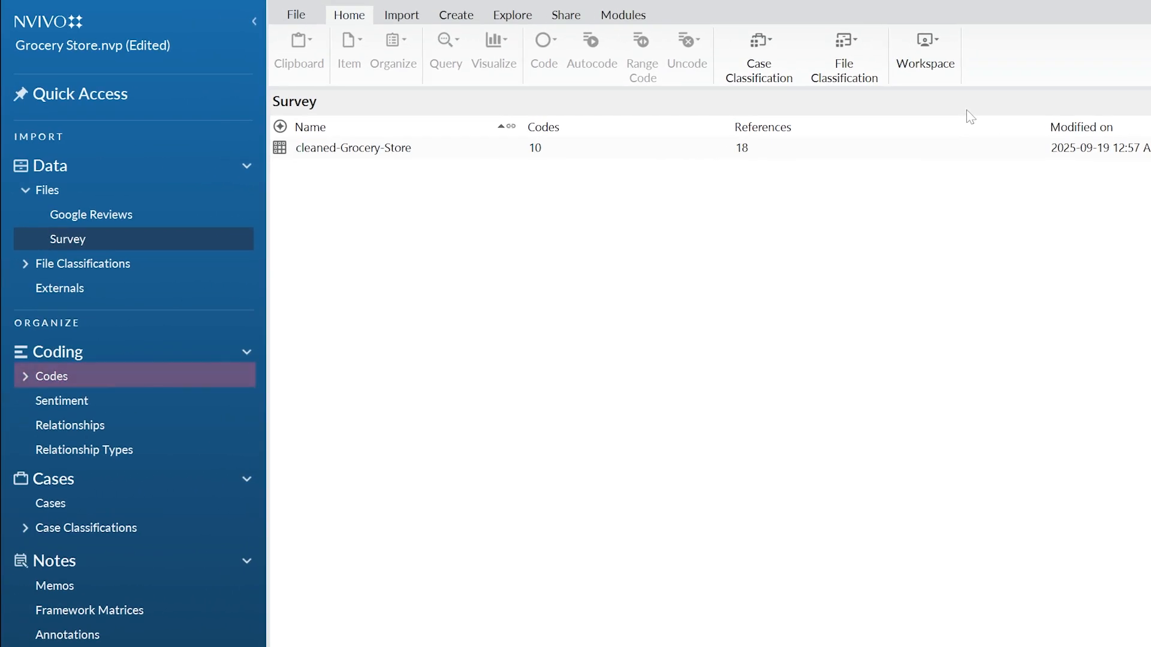
In the cleaned-Grocery-Store codes folder, view the references coded at the "If you could change anything" question, and close that code
{"action": "left_click", "coordinate": [155, 383]}
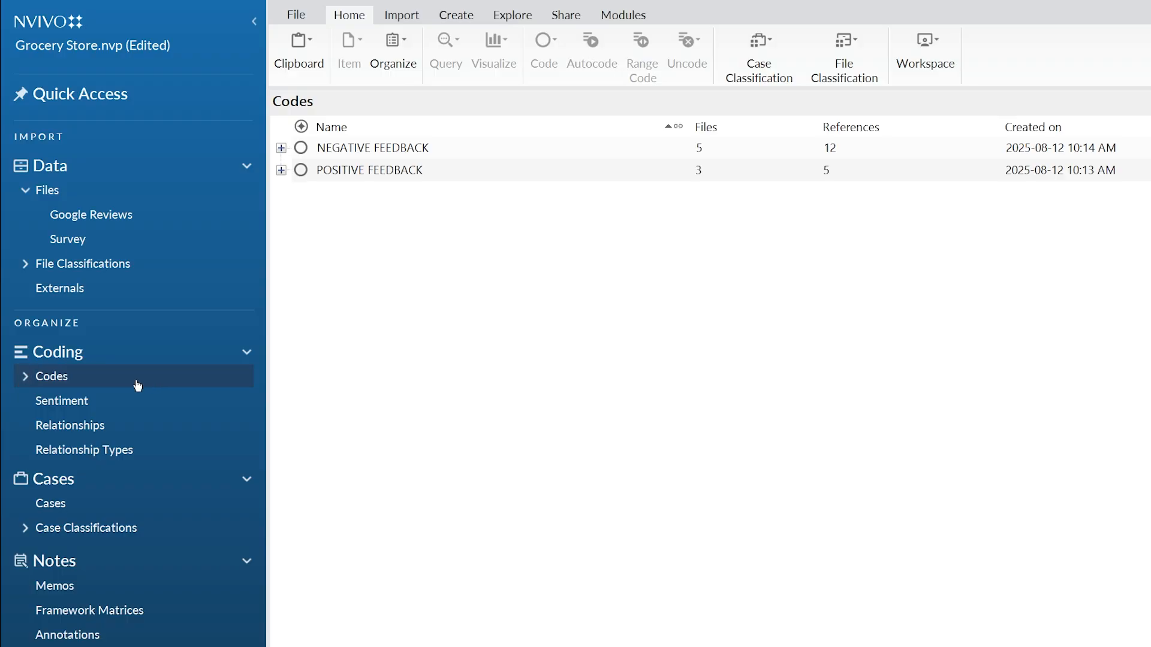
{"action": "left_click", "coordinate": [26, 378]}
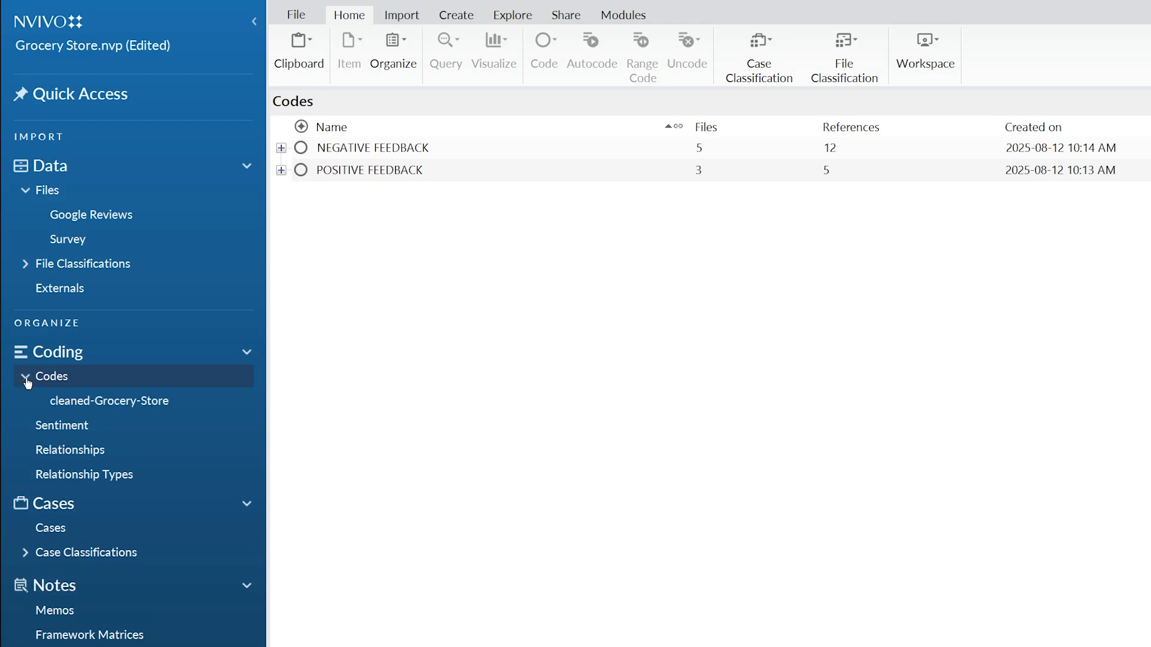
{"action": "left_click", "coordinate": [138, 408]}
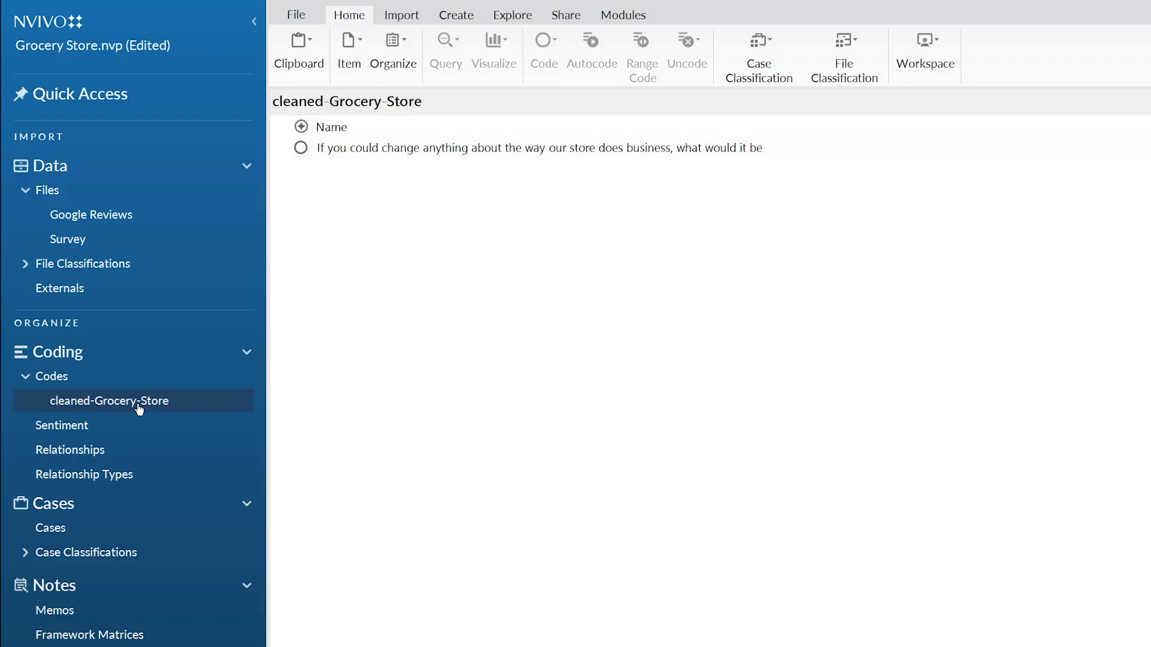
{"action": "left_click", "coordinate": [530, 157]}
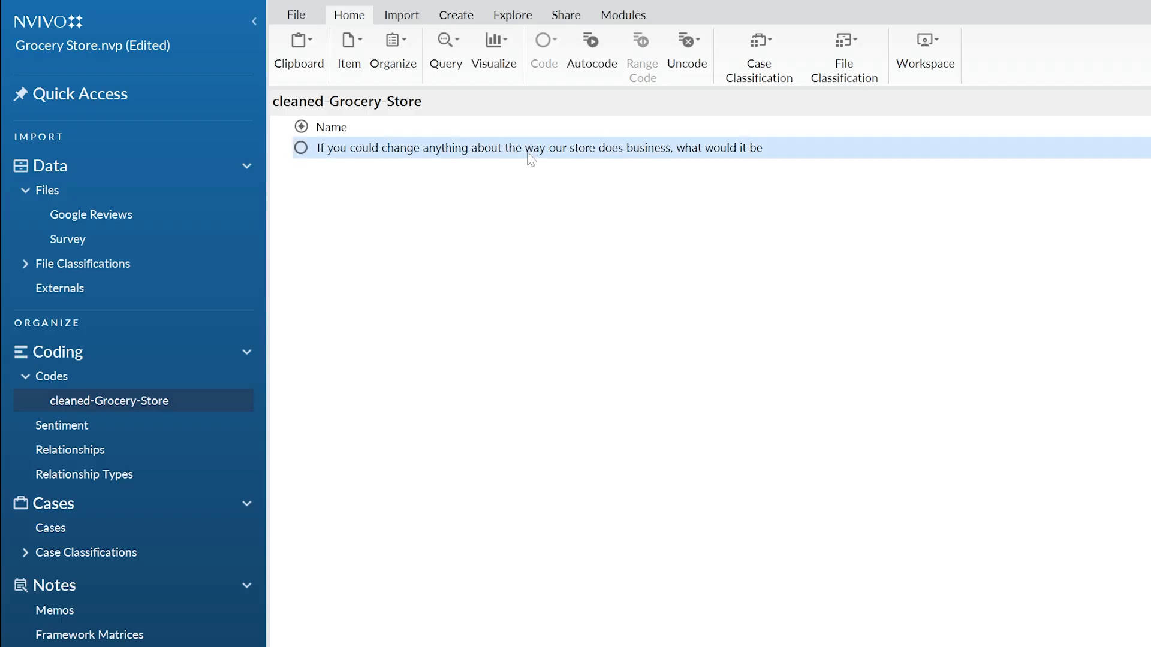
{"action": "double_click", "coordinate": [531, 157]}
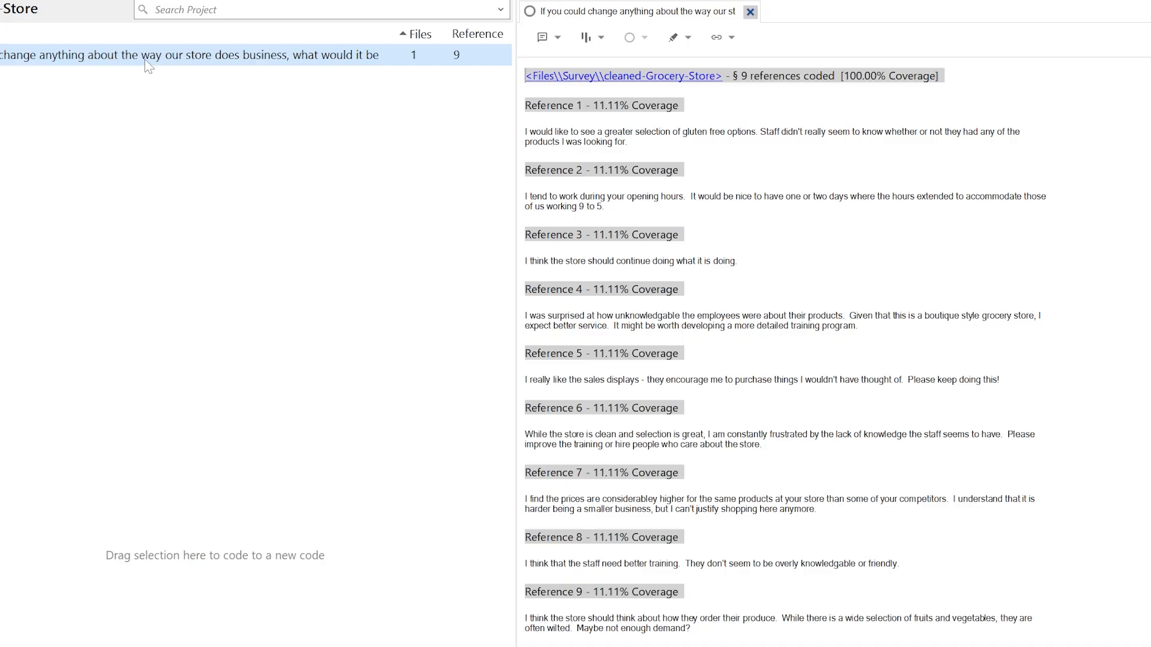
{"action": "left_click", "coordinate": [750, 12]}
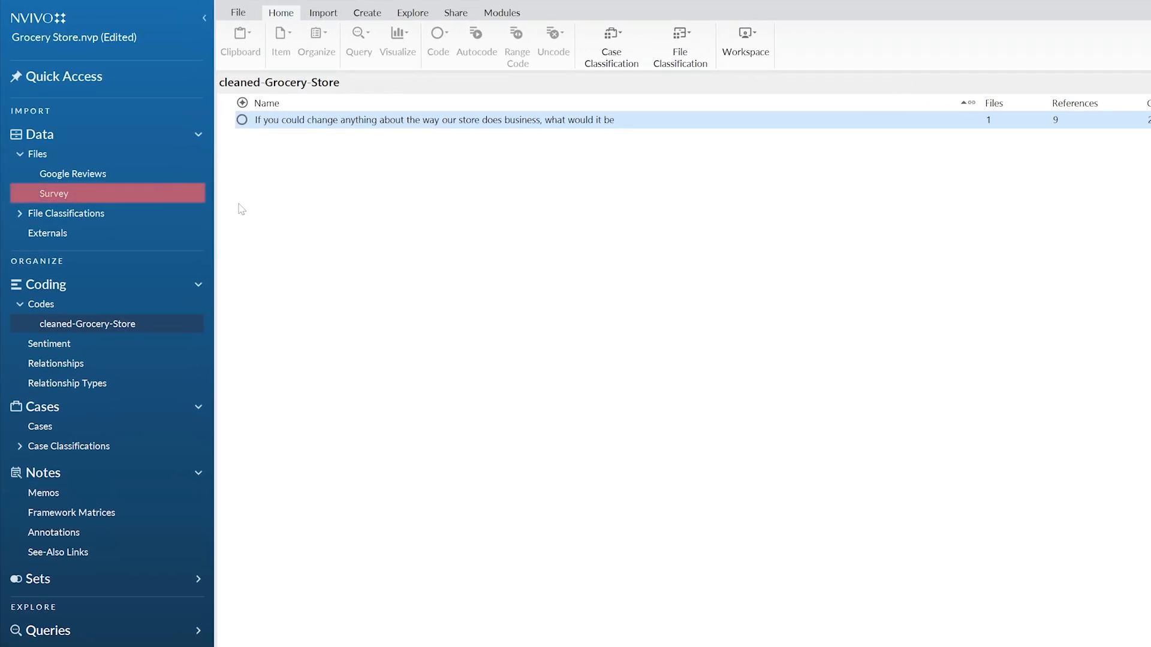
Open the cleaned-Grocery-Store survey dataset at its open-ended answers and show the cleaned-Grocery-Store codes folder beside it
{"action": "left_click", "coordinate": [129, 198]}
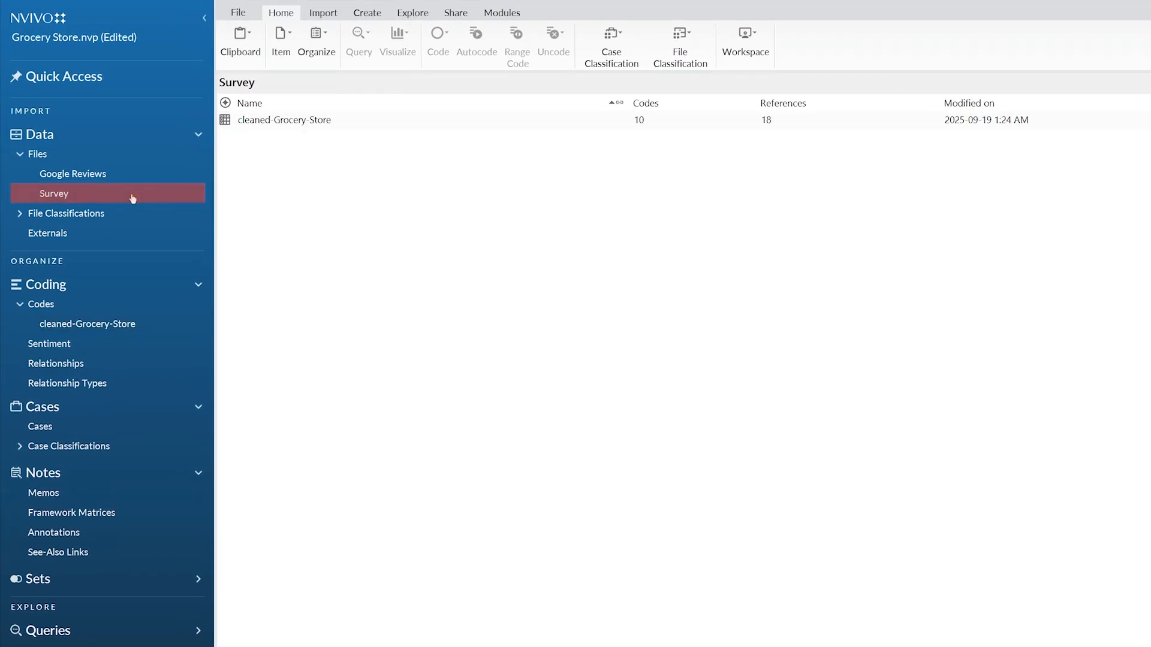
{"action": "left_click", "coordinate": [324, 123]}
{"action": "double_click", "coordinate": [324, 125]}
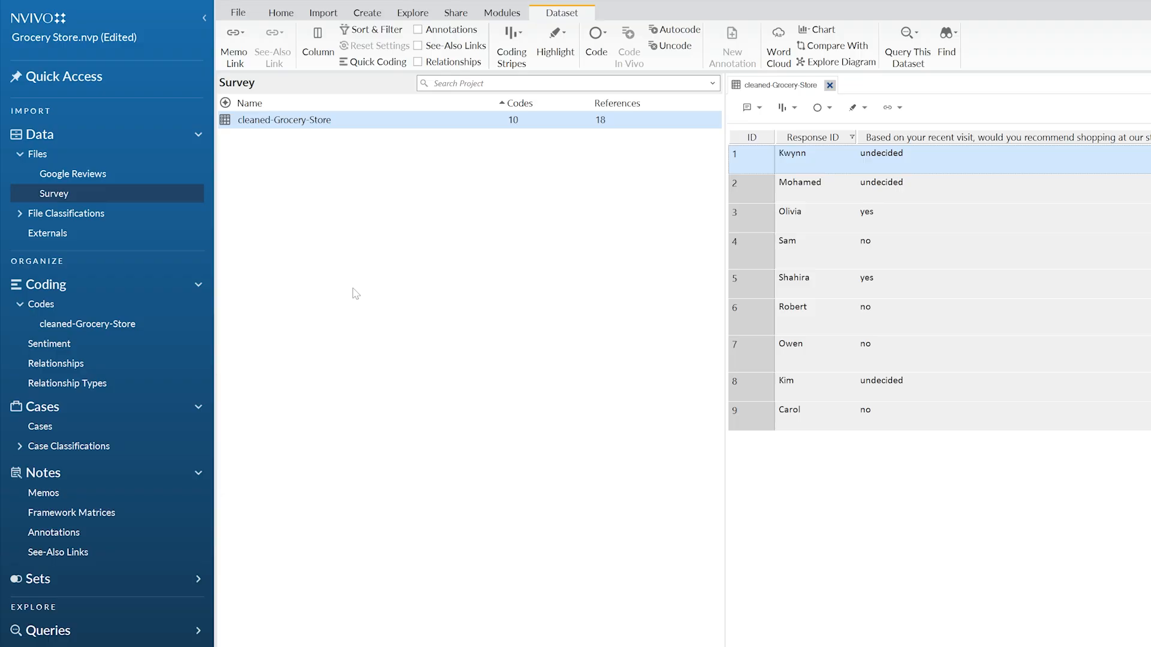
{"action": "scroll", "coordinate": [935, 288], "scroll_direction": "right", "scroll_amount": 3}
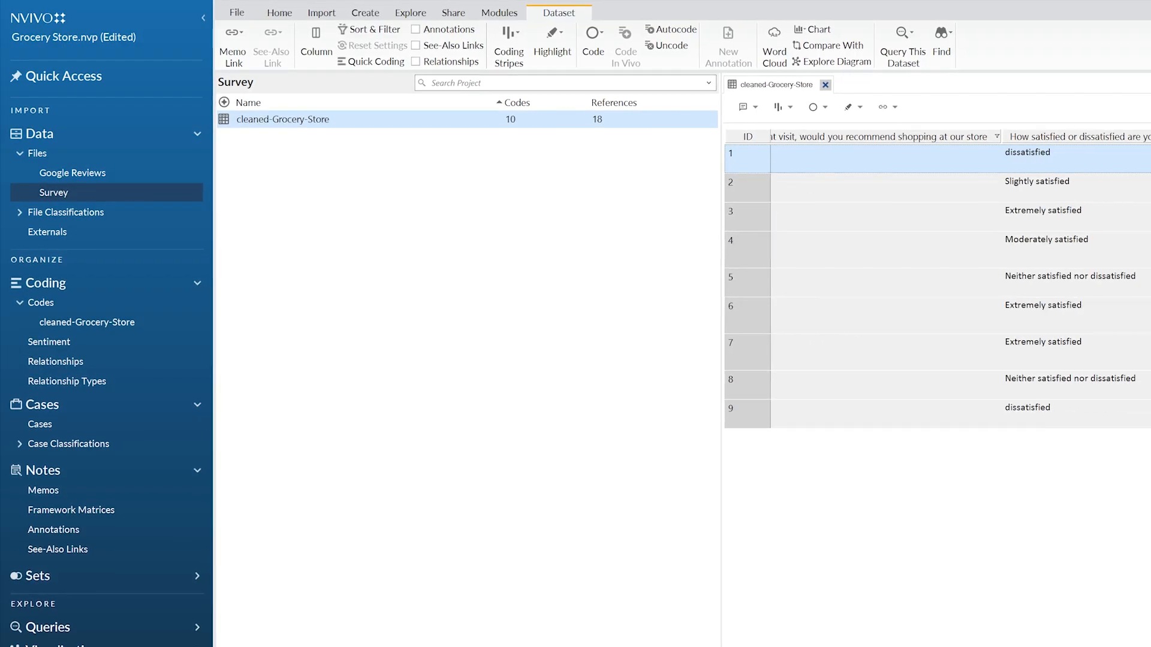
{"action": "scroll", "coordinate": [936, 288], "scroll_direction": "right", "scroll_amount": 5}
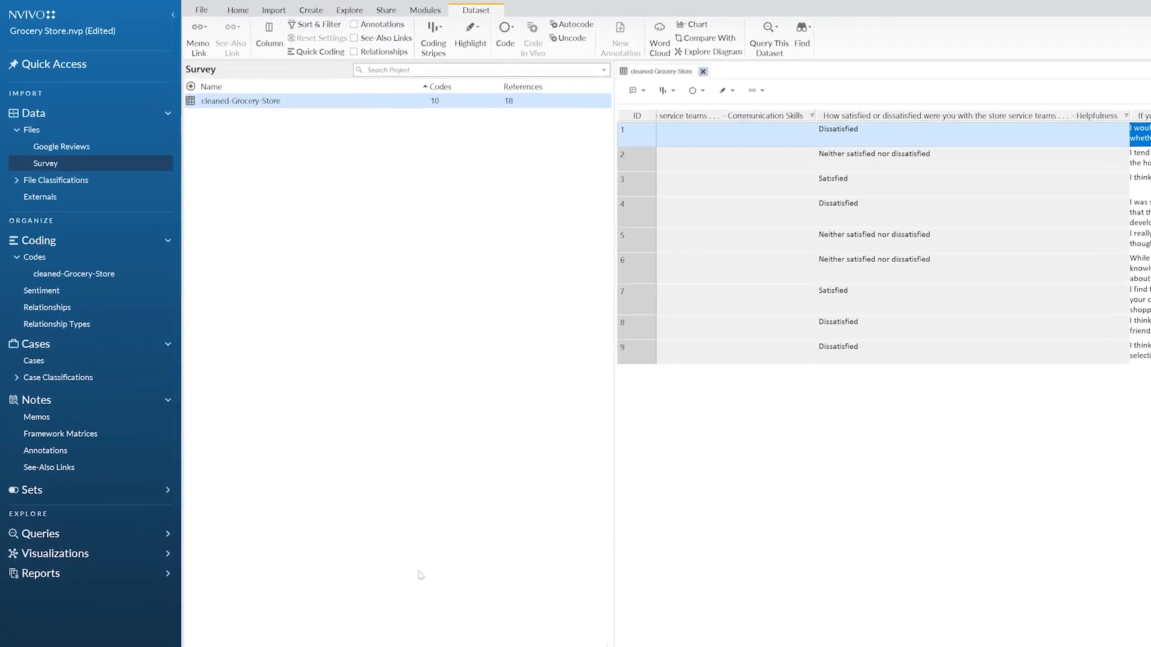
{"action": "left_click", "coordinate": [58, 307]}
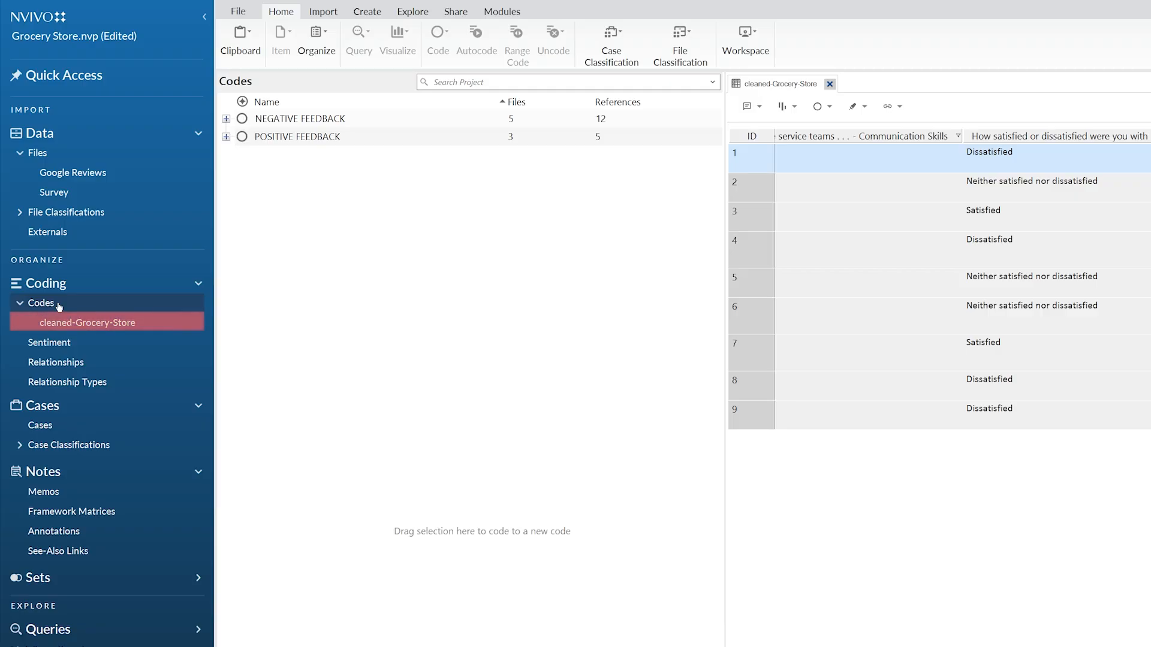
{"action": "left_click", "coordinate": [129, 325]}
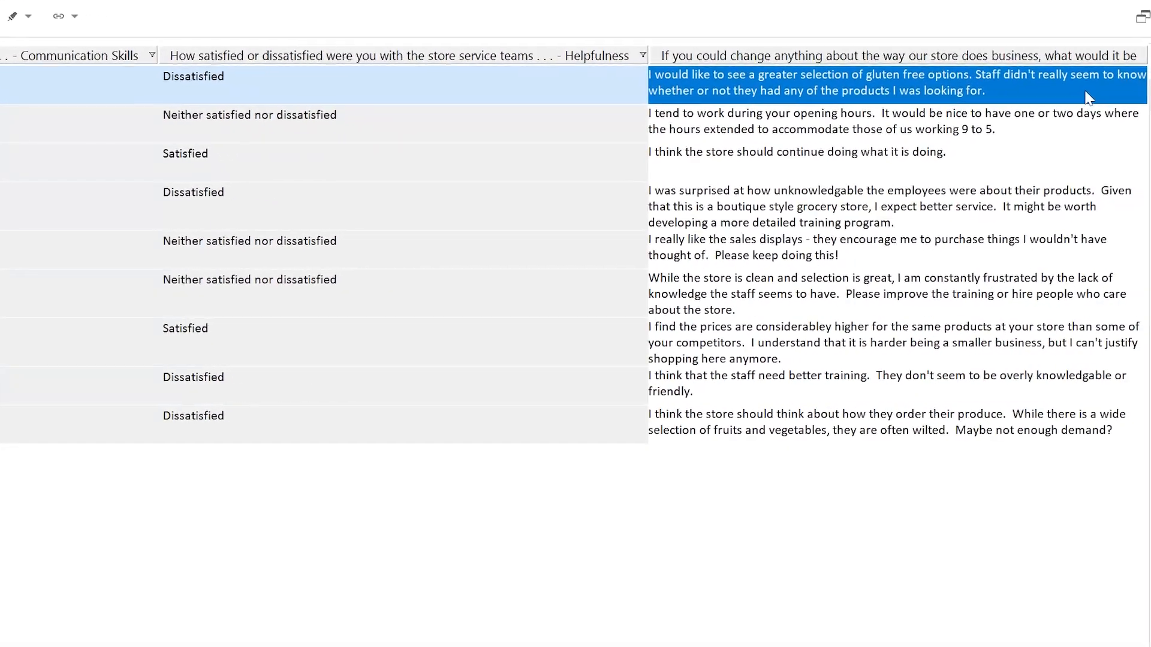
Code the first sentence of the row 1 open-ended answer, about gluten free options, to a new code named Poor Selection
{"action": "left_click", "coordinate": [1088, 97]}
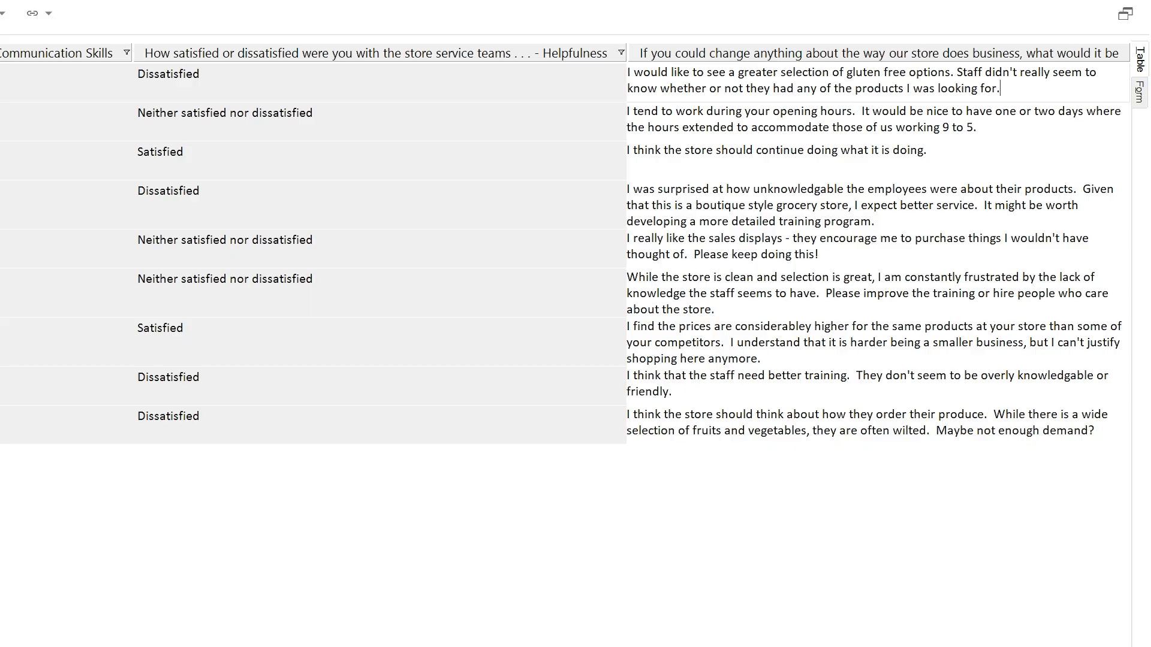
{"action": "left_click_drag", "start_coordinate": [954, 72], "coordinate": [628, 72]}
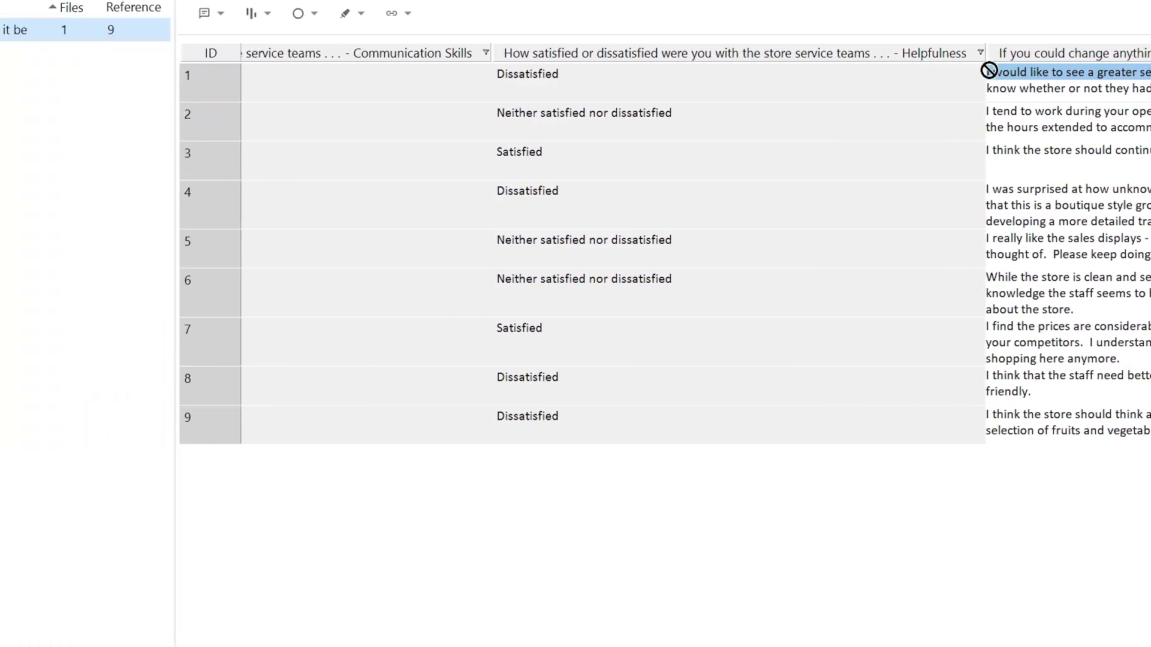
{"action": "left_click_drag", "start_coordinate": [989, 70], "coordinate": [100, 200]}
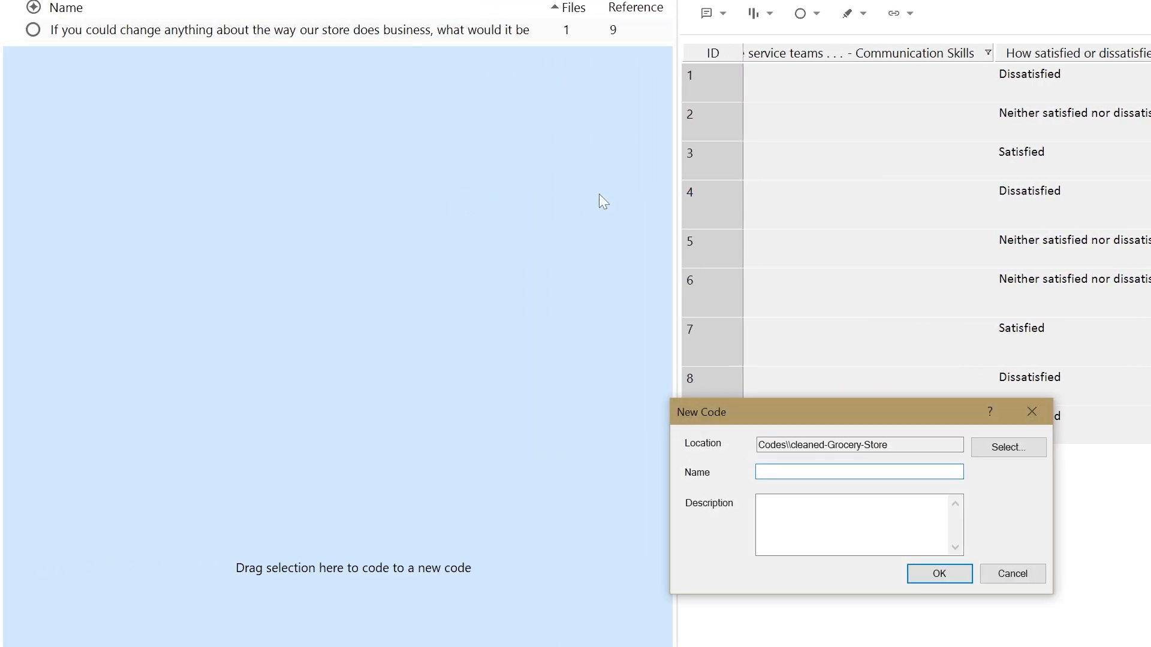
{"action": "type", "text": "P"}
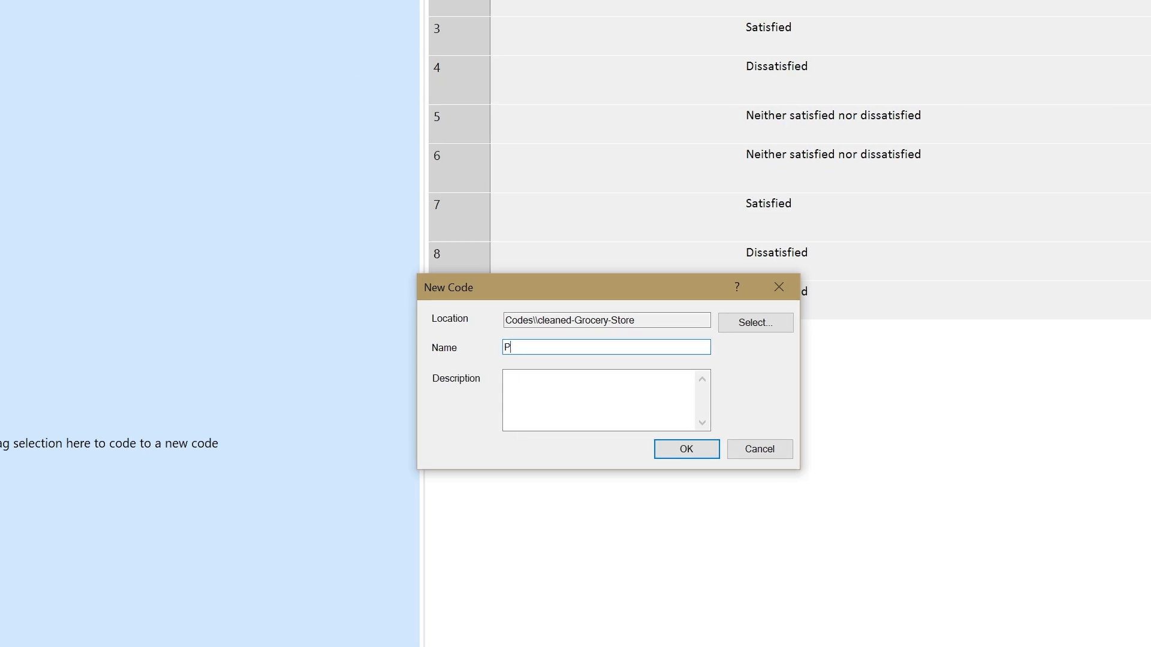
{"action": "type", "text": "oor Selection"}
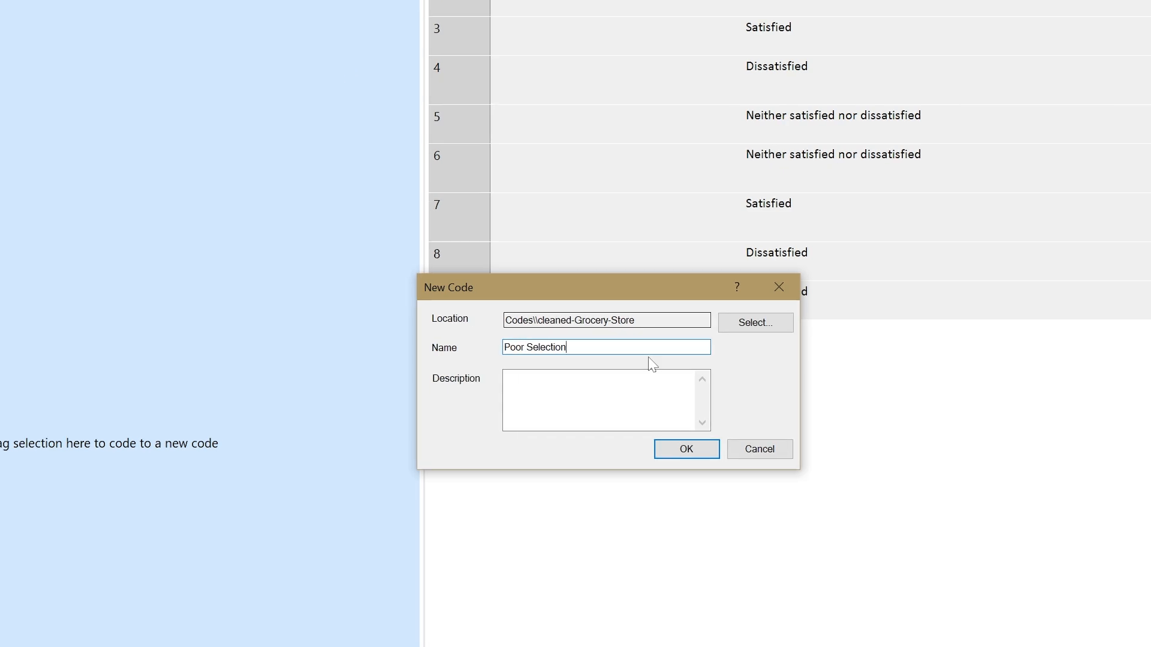
{"action": "left_click", "coordinate": [683, 449]}
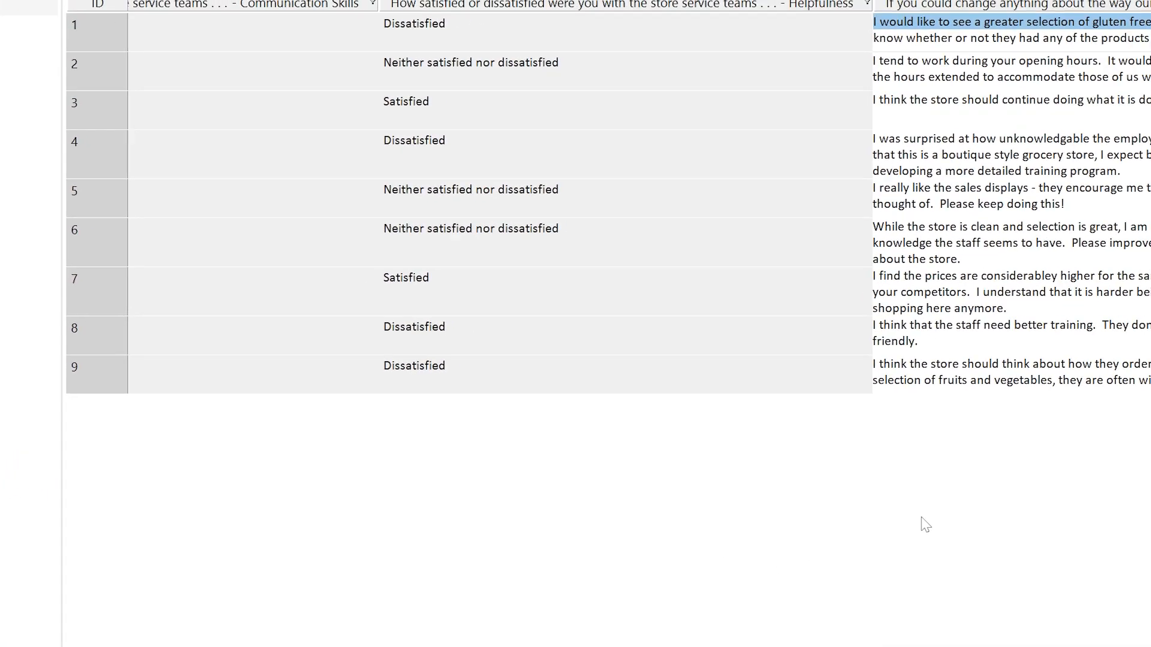
Code the second sentence of the row 1 answer, about staff product knowledge, to a new code named Unknowledgeable Staff
{"action": "left_click", "coordinate": [1011, 90]}
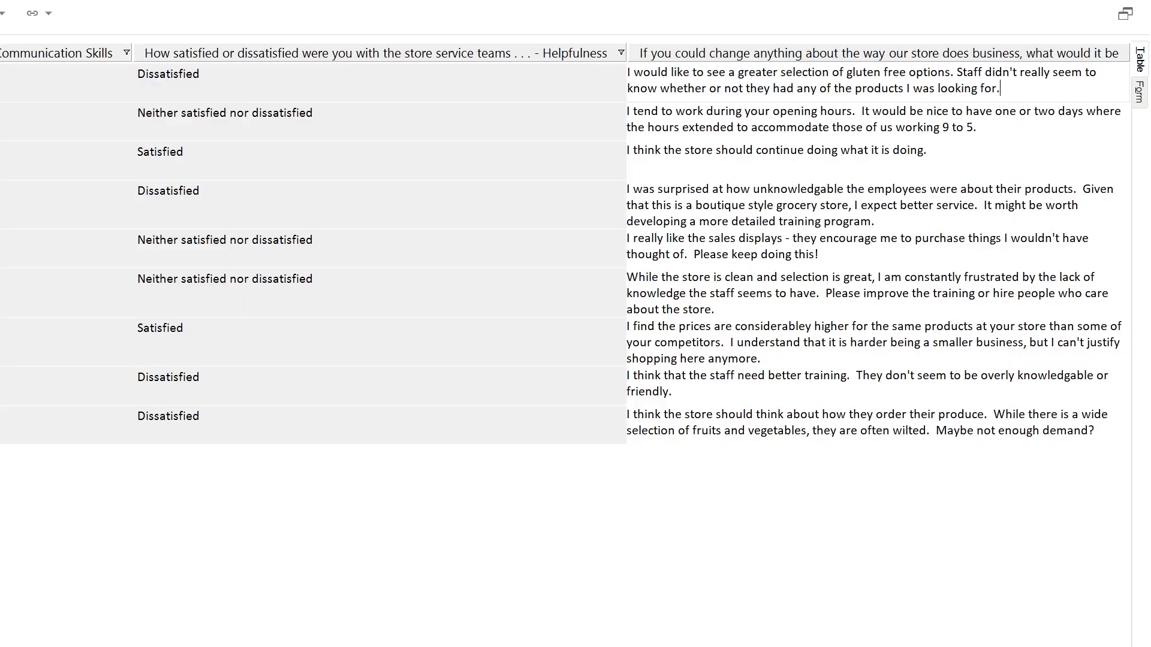
{"action": "left_click_drag", "start_coordinate": [1000, 89], "coordinate": [0, 300]}
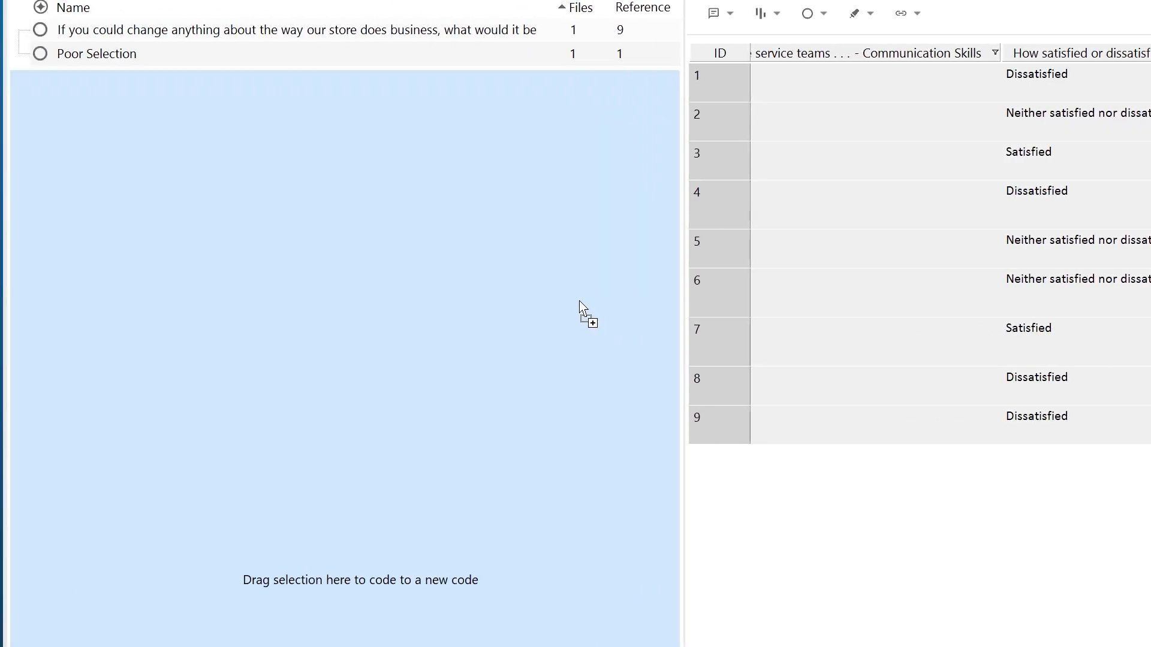
{"action": "left_click_drag", "start_coordinate": [579, 300], "coordinate": [579, 300]}
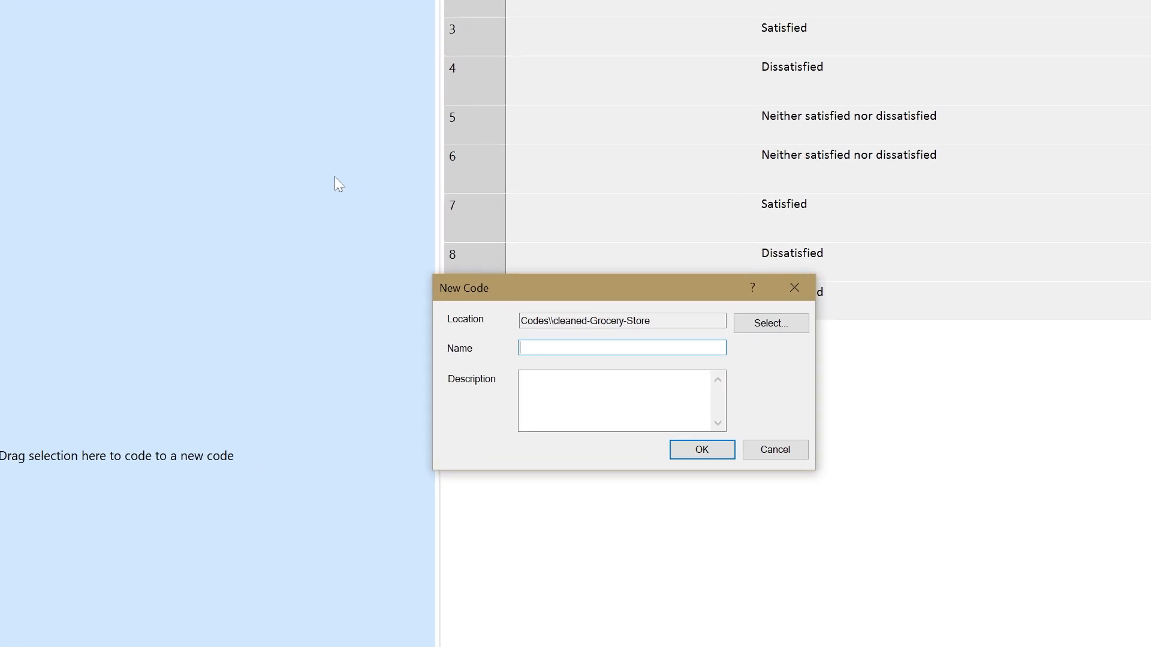
{"action": "type", "text": "Unknowledgeable Staff"}
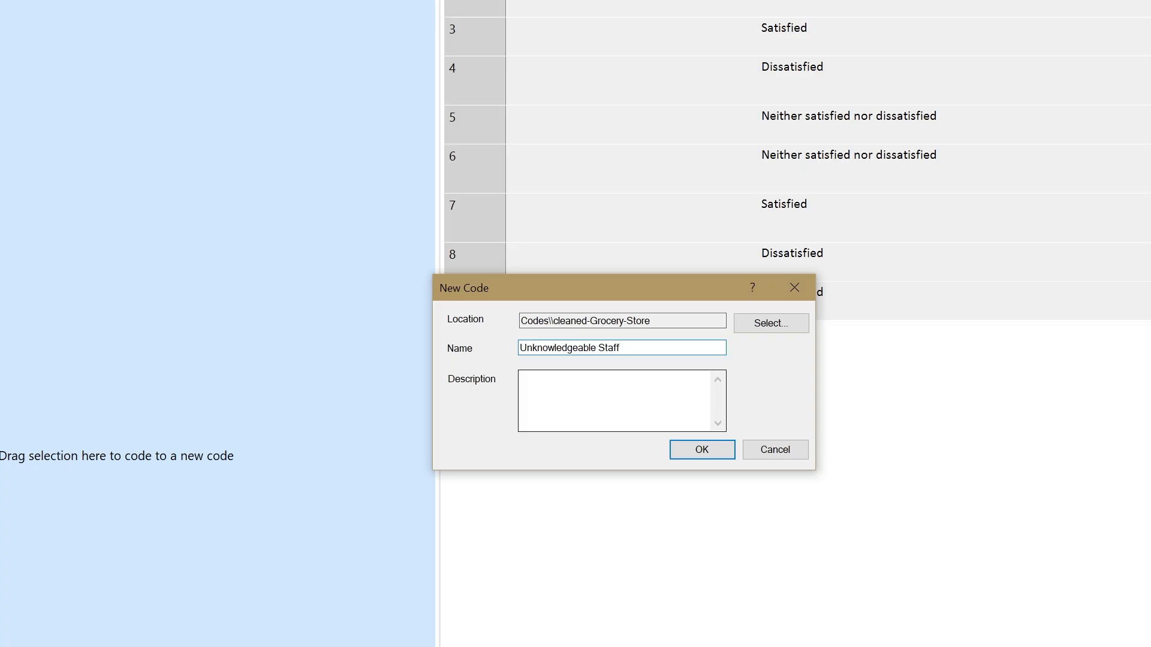
{"action": "left_click", "coordinate": [685, 452]}
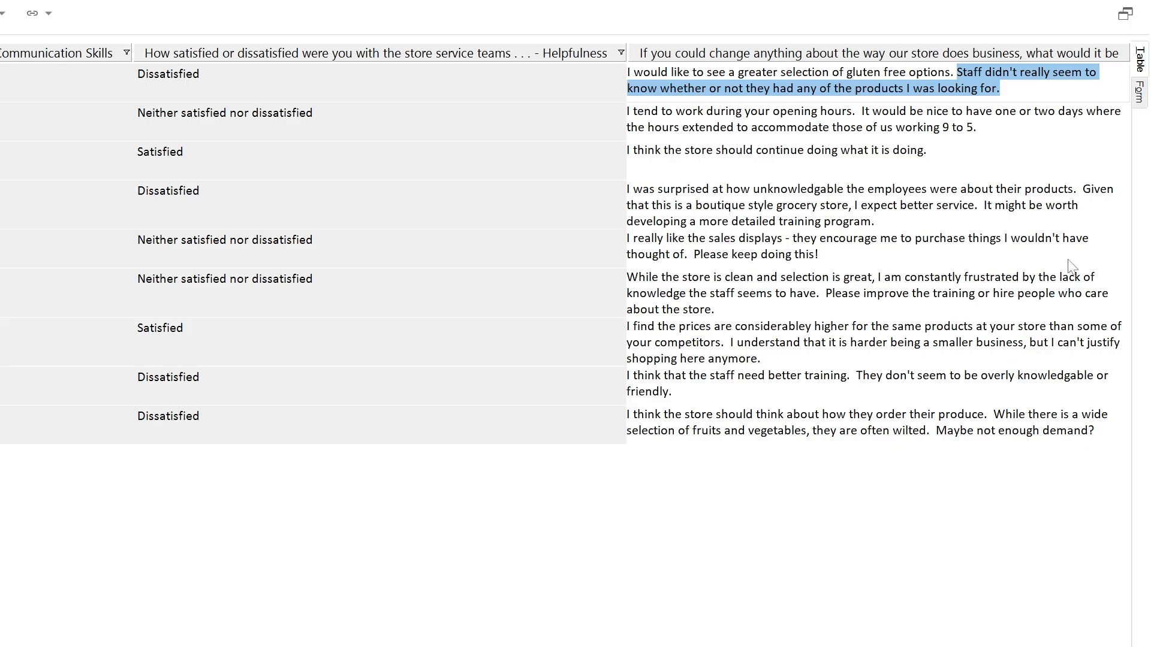
Code the whole row 2 open-ended answer about opening hours to a new code named Better Hours
{"action": "left_click", "coordinate": [1071, 129]}
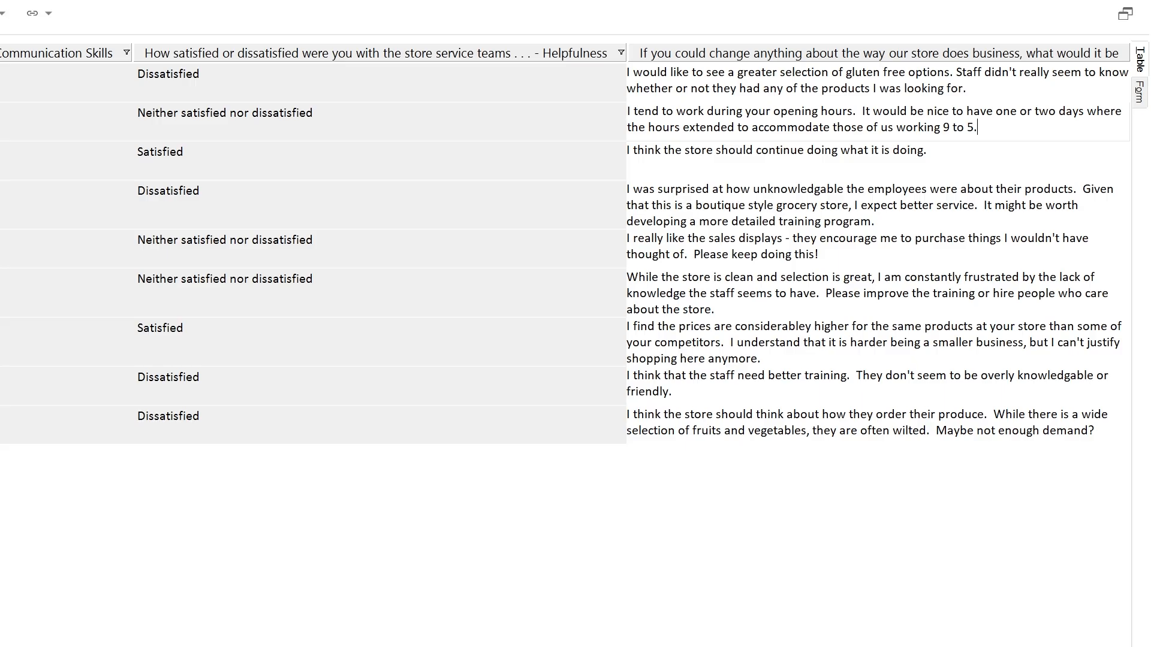
{"action": "left_click_drag", "start_coordinate": [978, 127], "coordinate": [255, 217]}
{"action": "left_click_drag", "start_coordinate": [224, 245], "coordinate": [225, 246]}
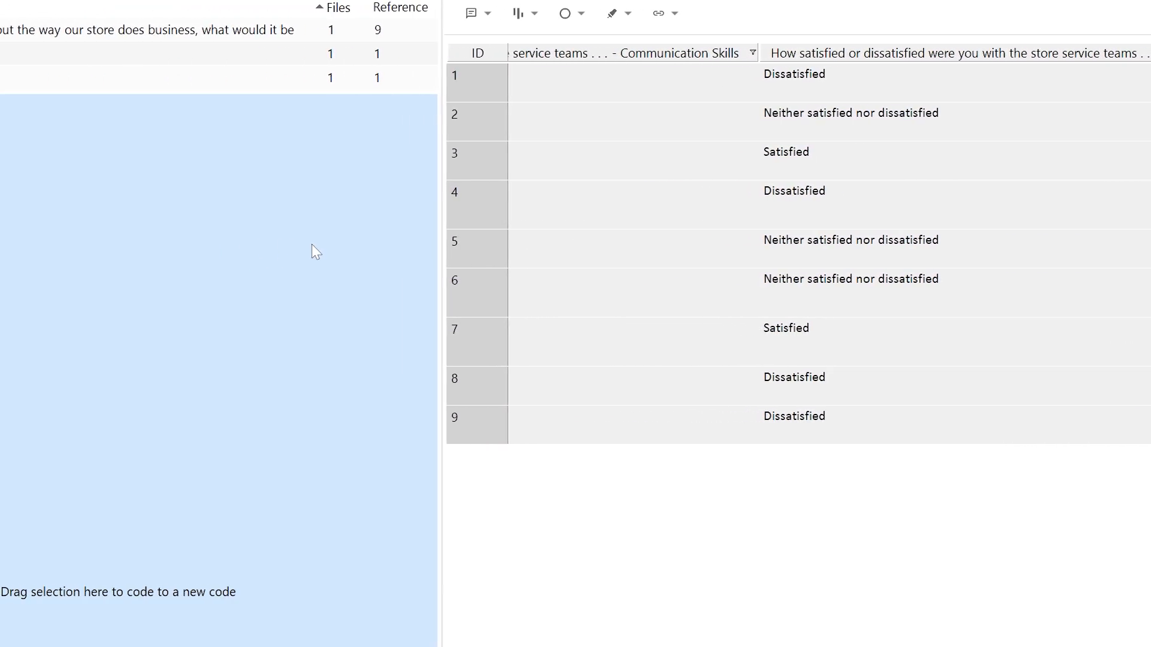
{"action": "type", "text": "Better Hours"}
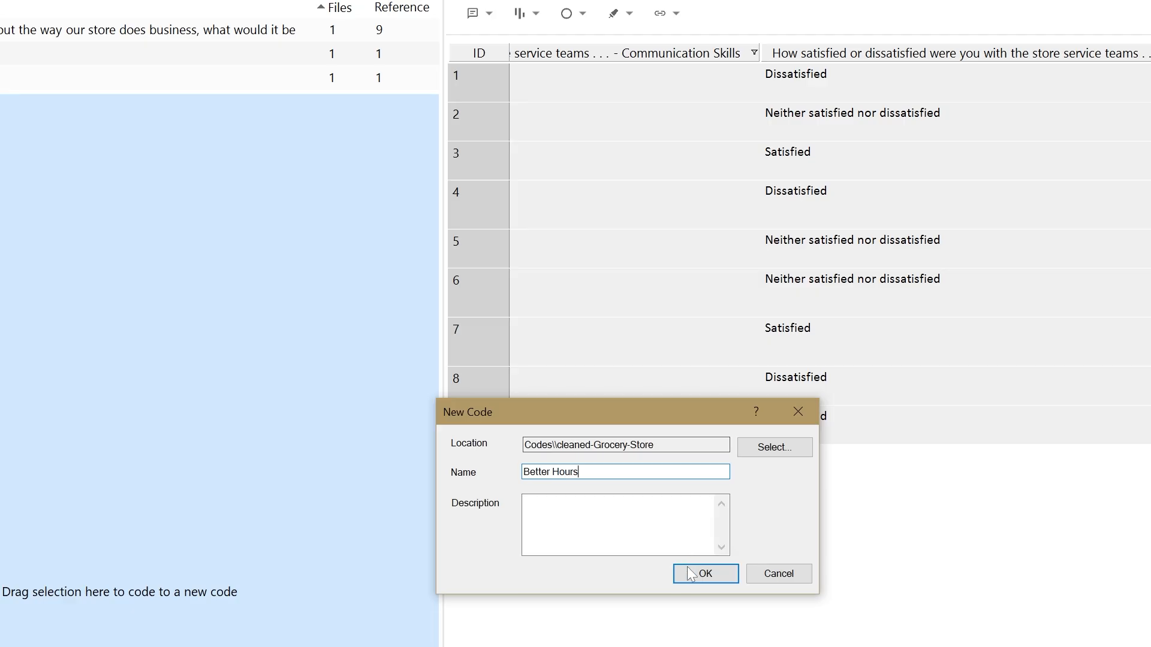
{"action": "key", "text": "Return"}
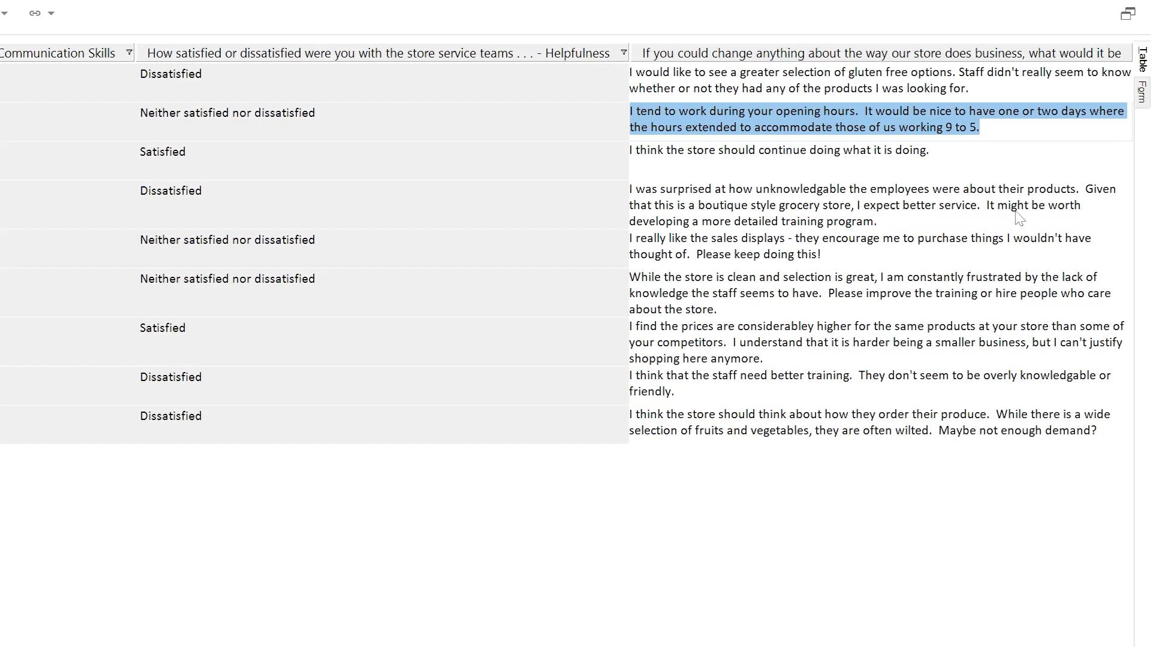
Code the whole row 4 open-ended answer about unknowledgeable employees to the existing Unknowledgeable Staff code
{"action": "left_click", "coordinate": [1015, 186]}
{"action": "left_click", "coordinate": [1076, 150]}
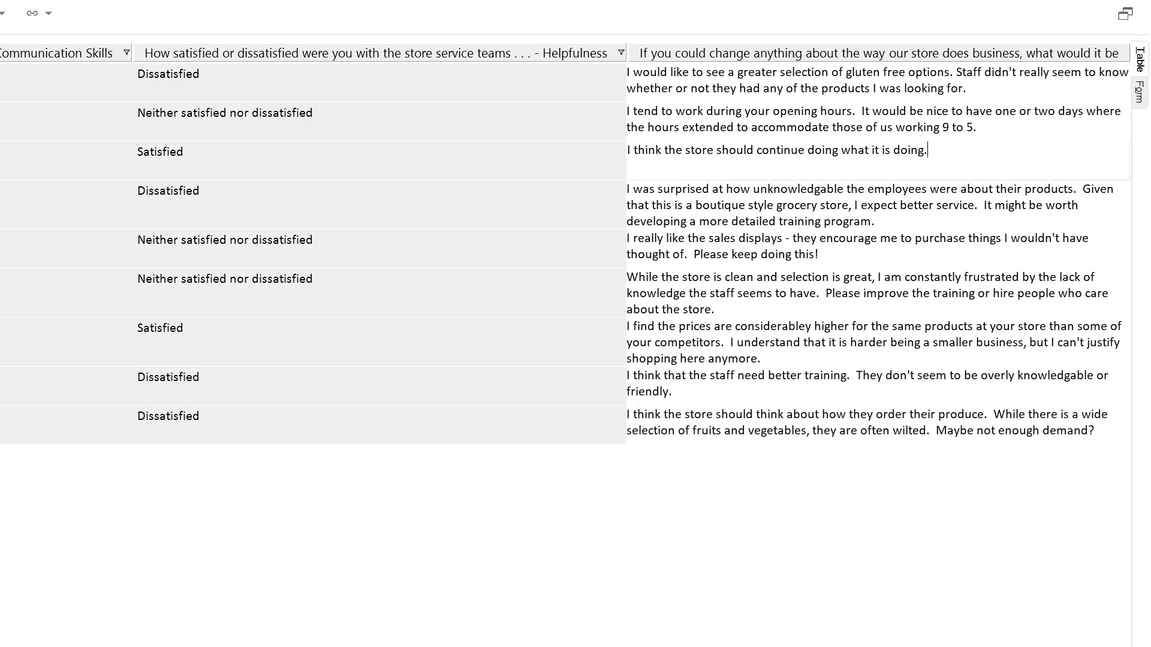
{"action": "left_click", "coordinate": [1074, 205]}
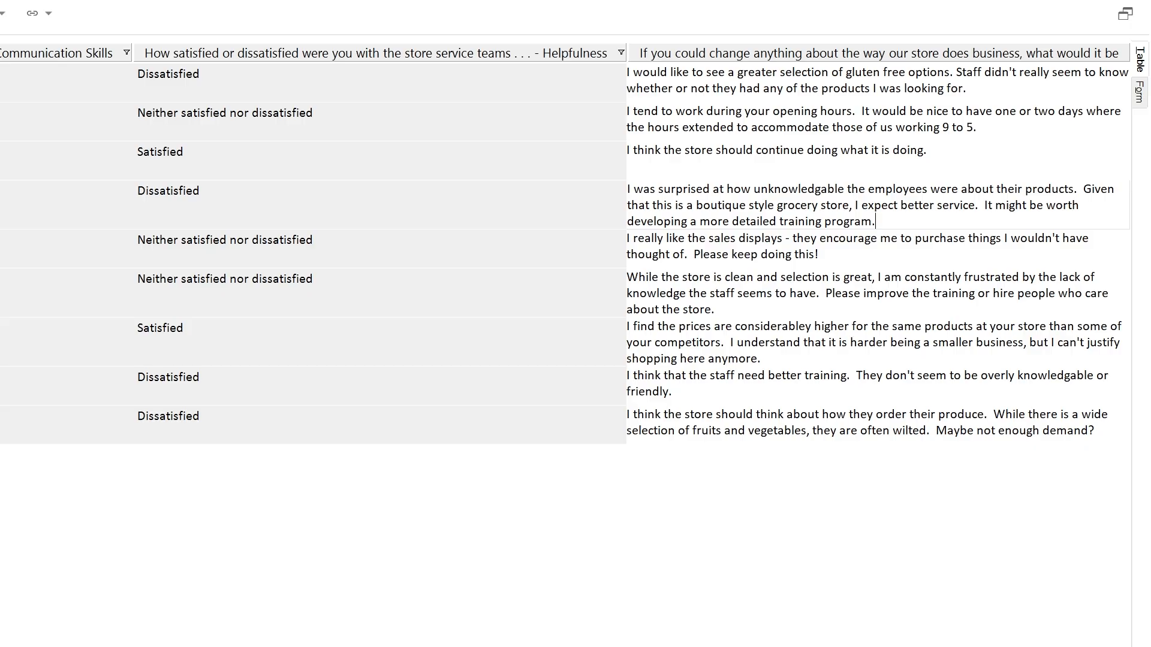
{"action": "left_click_drag", "start_coordinate": [876, 222], "coordinate": [665, 200]}
{"action": "left_click_drag", "start_coordinate": [842, 208], "coordinate": [197, 139]}
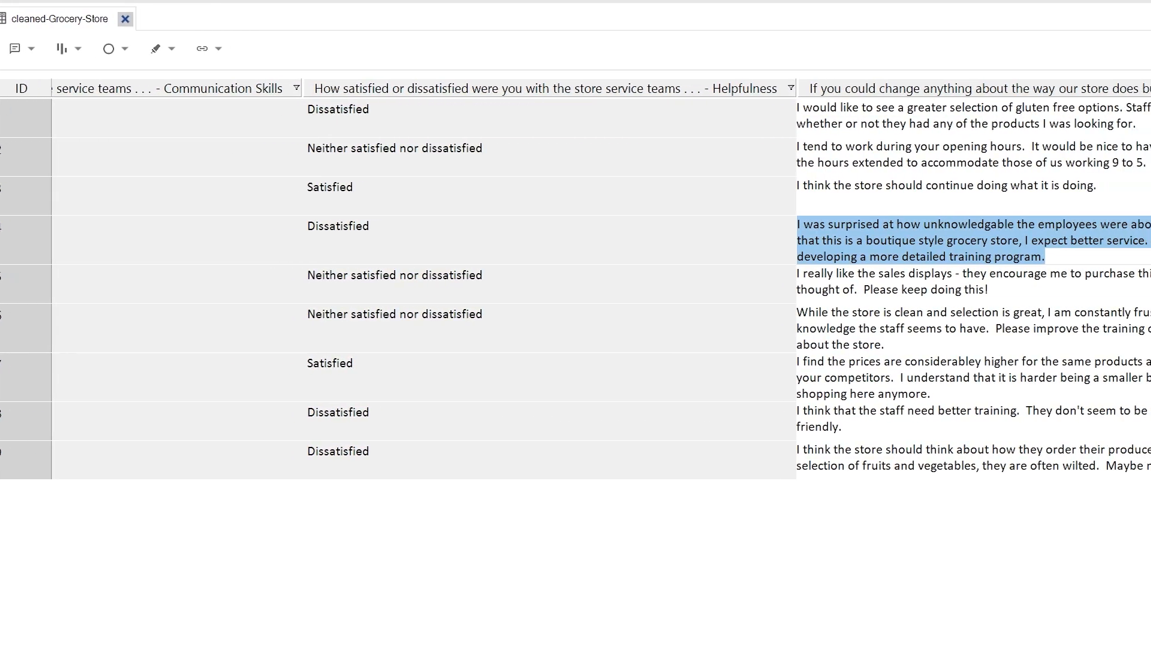
Code the last sentence of the row 4 answer, about a more detailed training program, to a new code named Need A Training Program
{"action": "left_click_drag", "start_coordinate": [875, 257], "coordinate": [984, 240]}
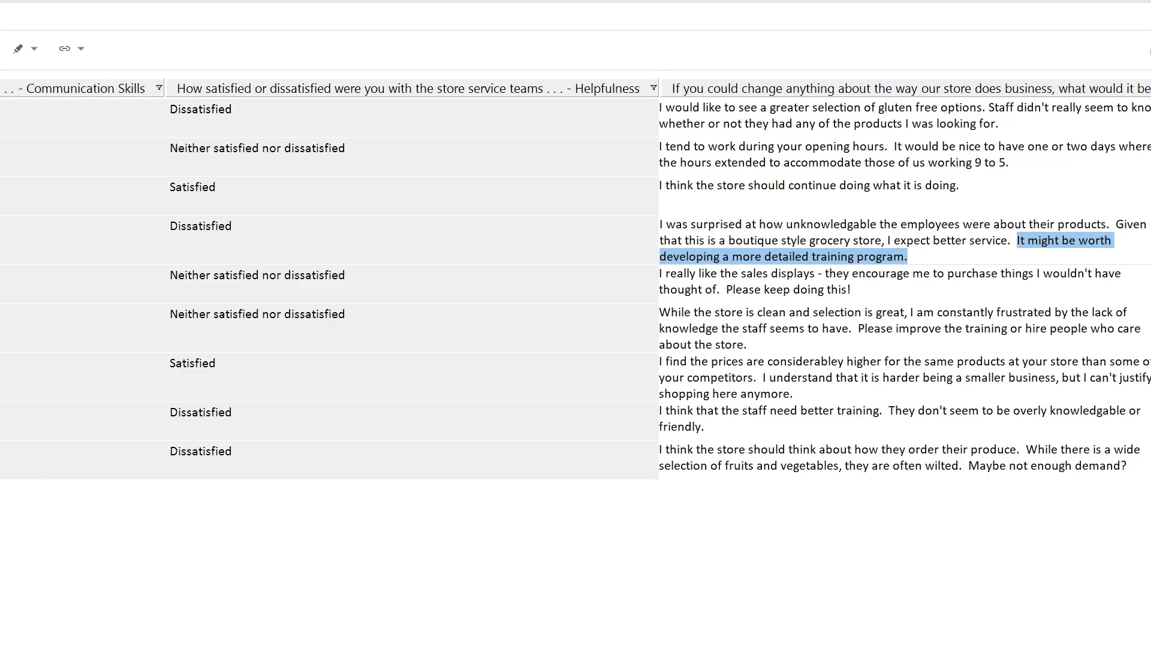
{"action": "left_click_drag", "start_coordinate": [839, 256], "coordinate": [61, 471]}
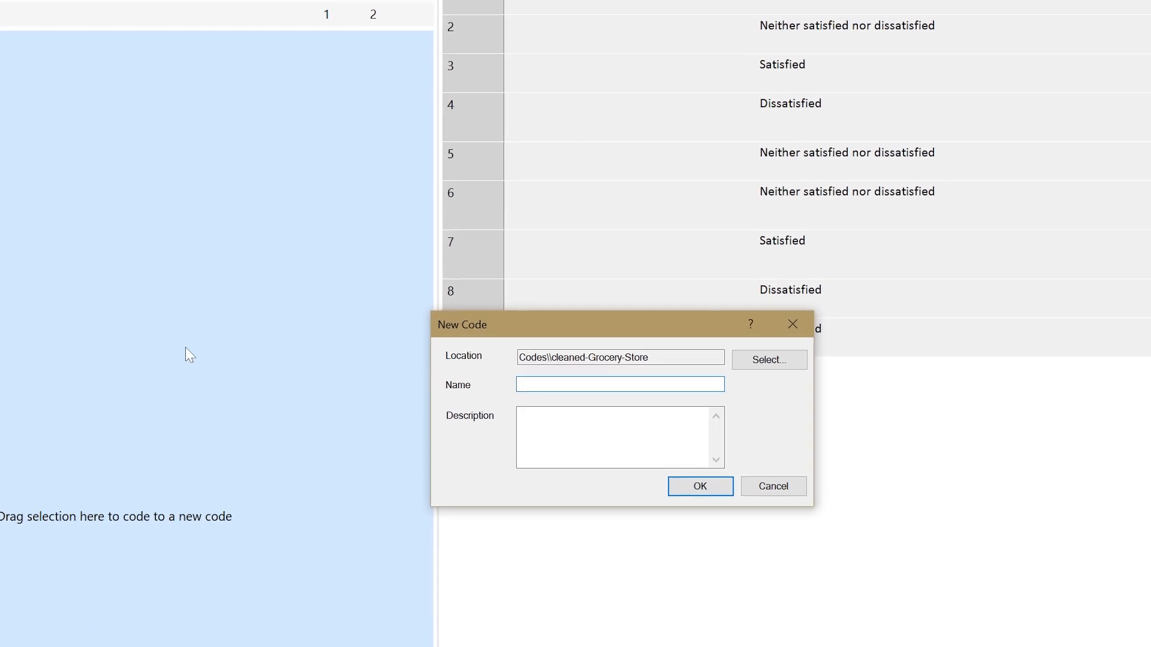
{"action": "type", "text": "Need A Training Pro"}
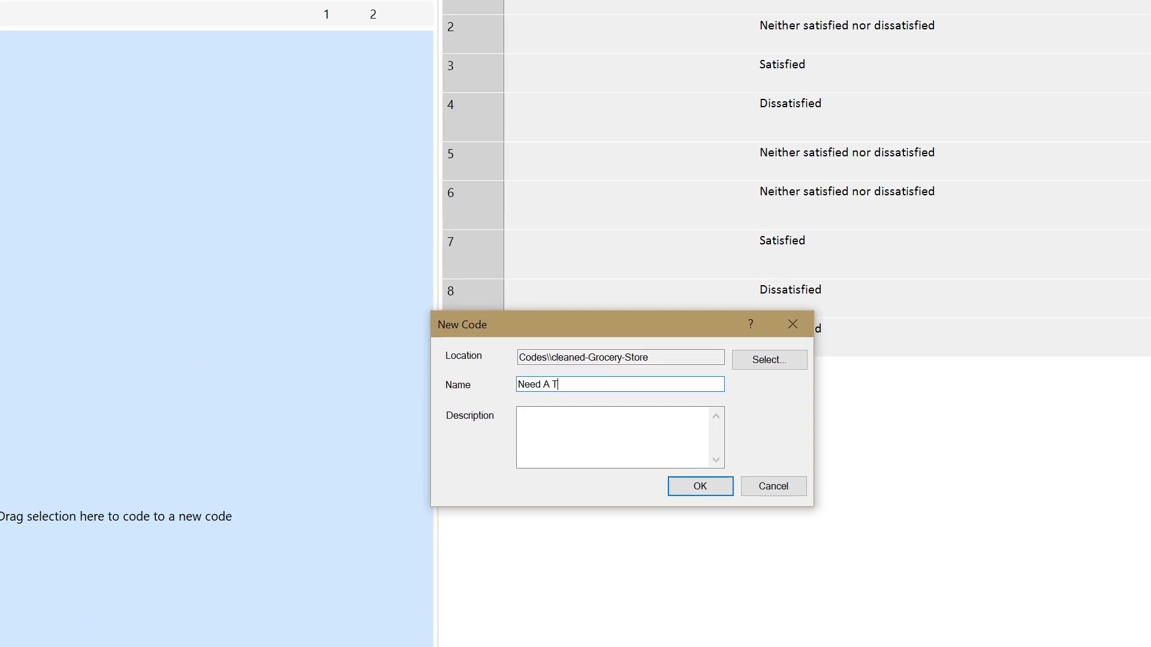
{"action": "type", "text": "gram"}
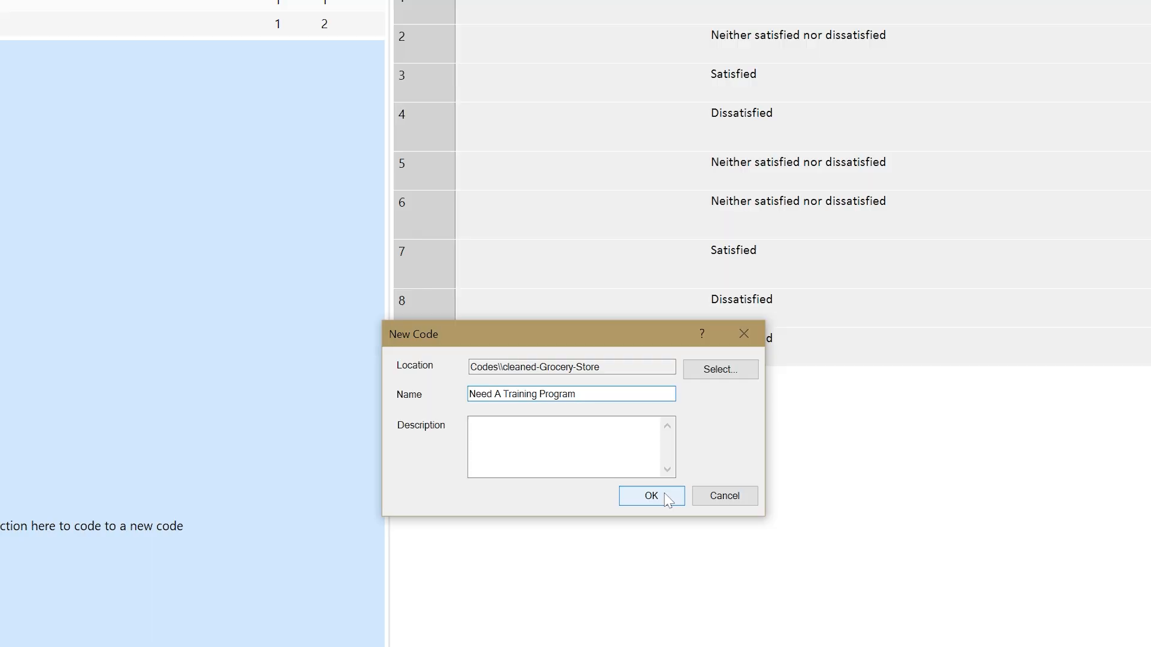
{"action": "left_click", "coordinate": [705, 486]}
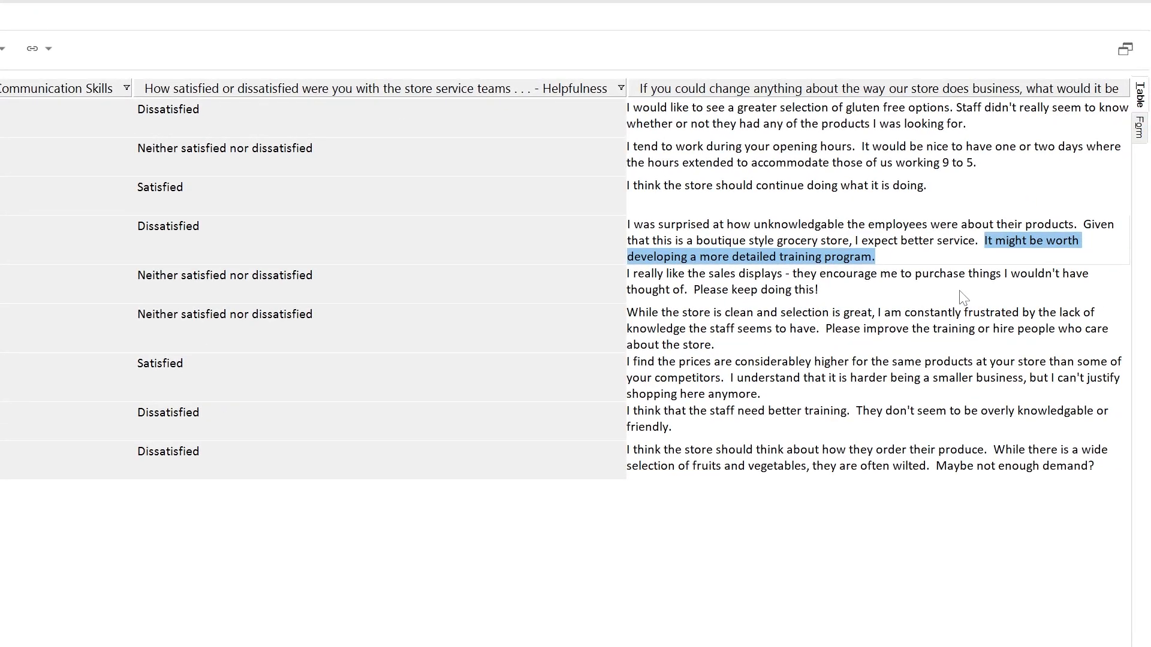
Code the row 5 open-ended answer about the sales displays to a new code named Nice Displays
{"action": "left_click", "coordinate": [816, 290]}
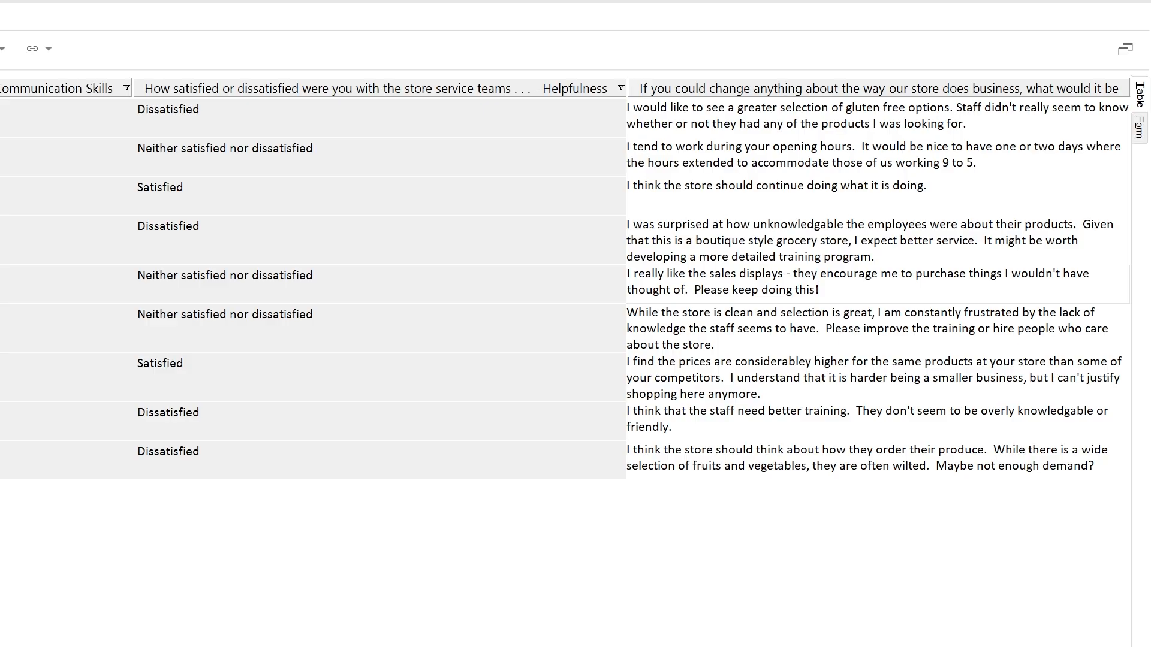
{"action": "left_click_drag", "start_coordinate": [820, 290], "coordinate": [638, 331]}
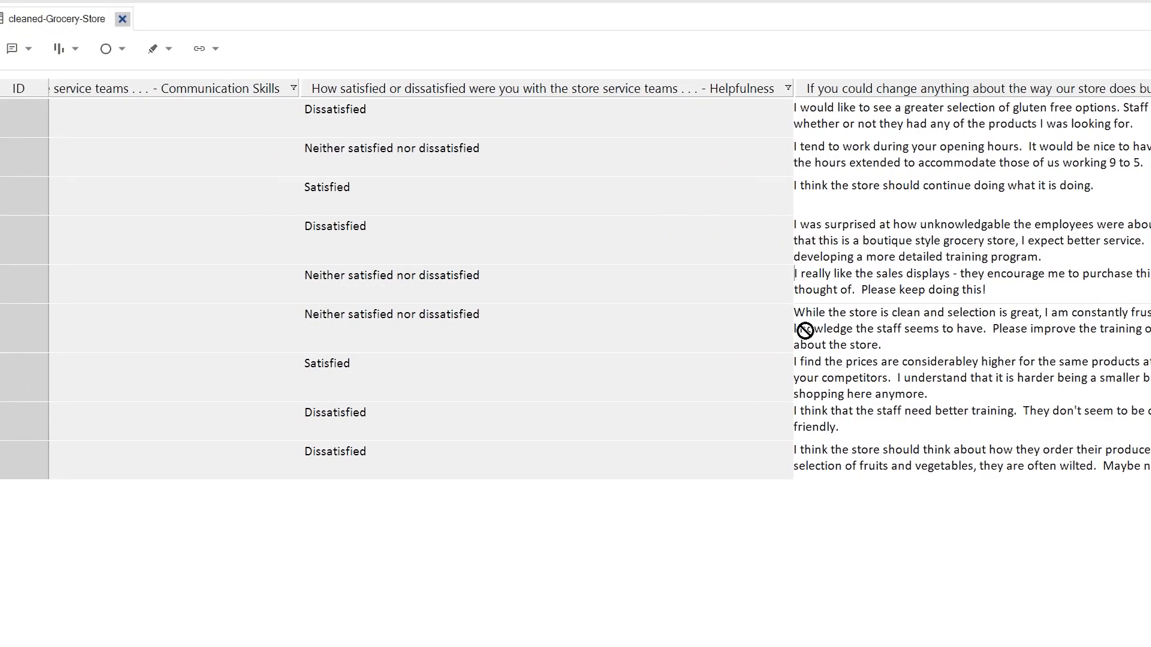
{"action": "left_click_drag", "start_coordinate": [804, 330], "coordinate": [290, 415]}
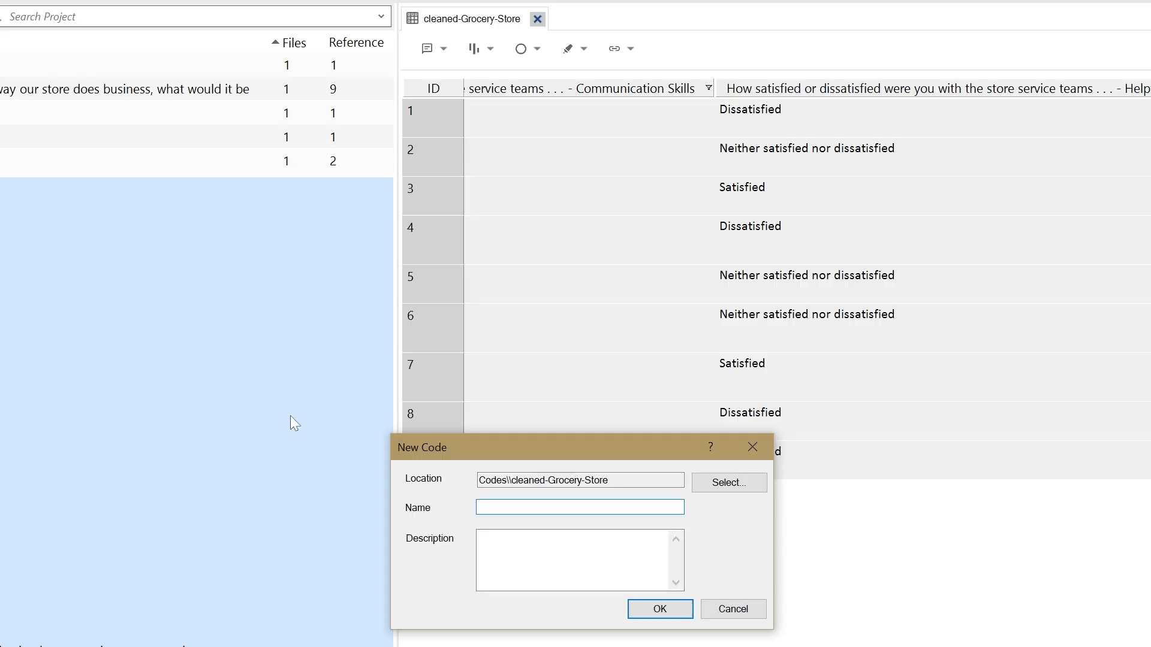
{"action": "type", "text": "Nice Displays"}
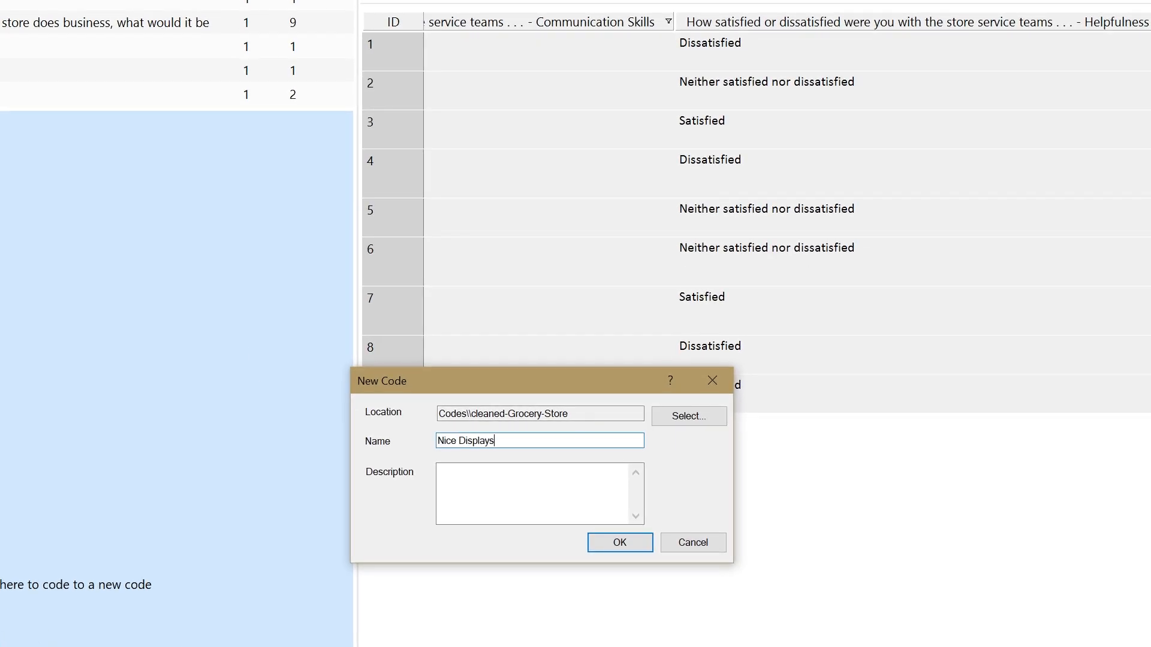
{"action": "left_click", "coordinate": [597, 545]}
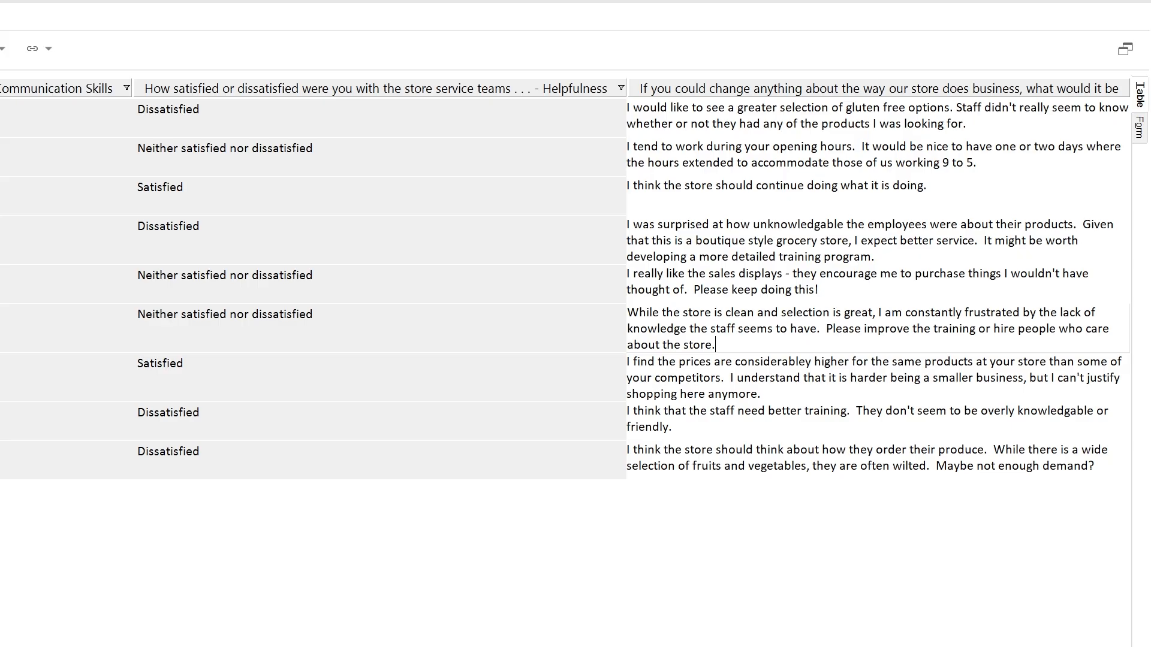
Code the whole row 6 open-ended answer to the existing Unknowledgeable Staff and Need A Training Program codes
{"action": "left_click_drag", "start_coordinate": [716, 345], "coordinate": [628, 319]}
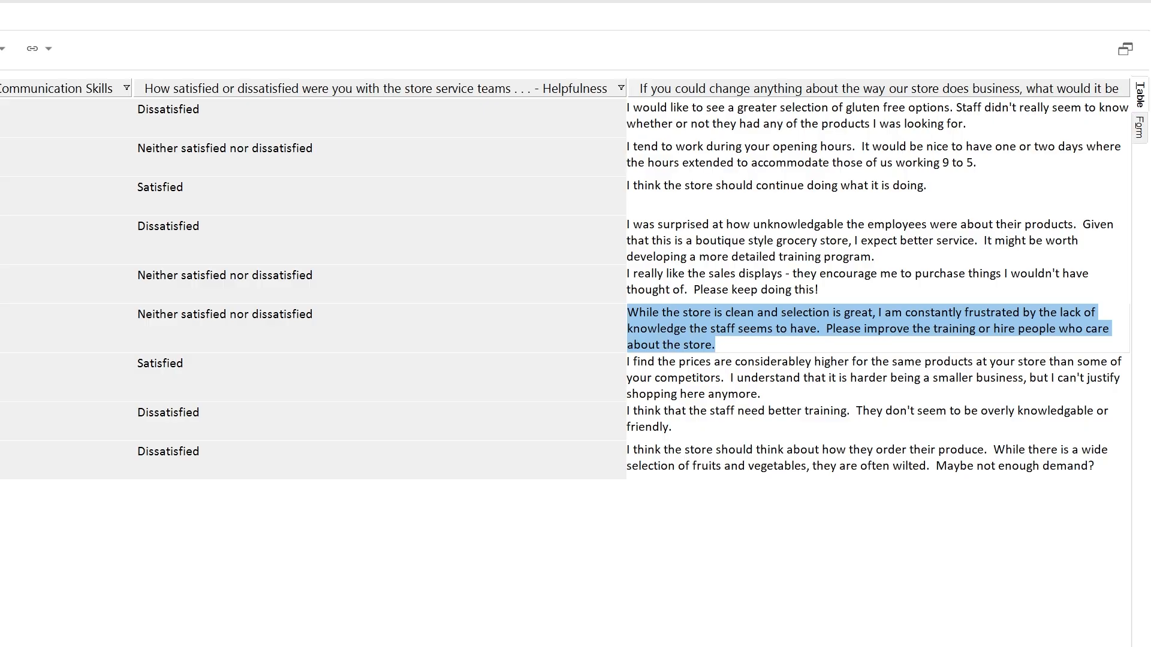
{"action": "left_click_drag", "start_coordinate": [665, 324], "coordinate": [51, 183]}
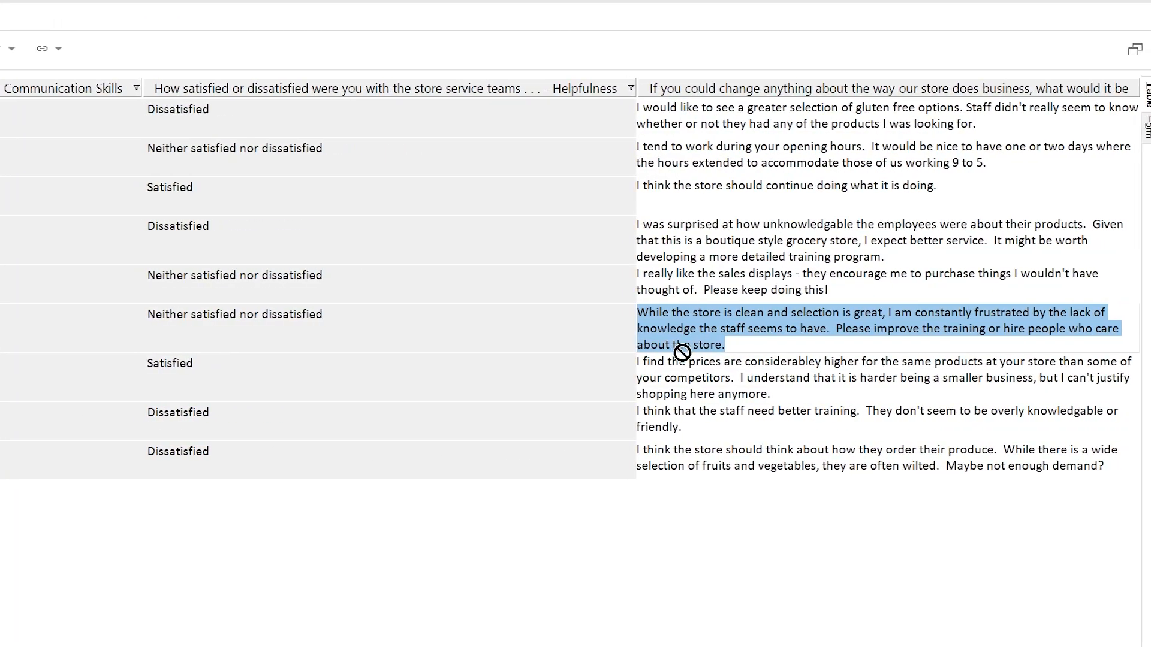
{"action": "left_click_drag", "start_coordinate": [682, 352], "coordinate": [242, 121]}
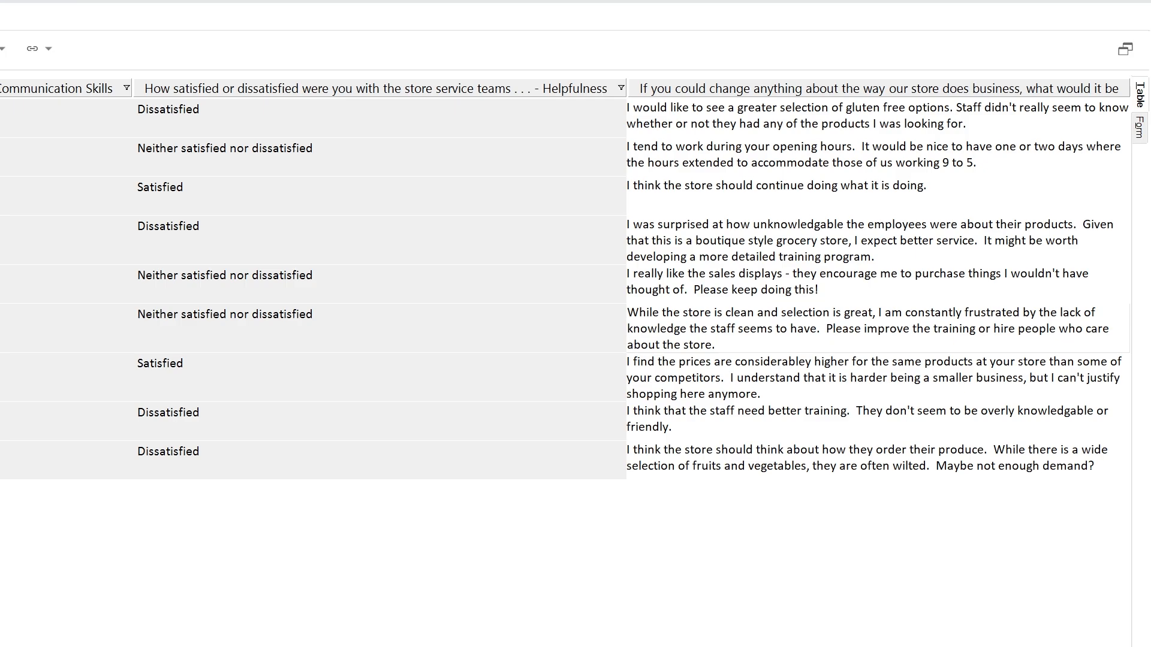
Code the row 6 opening clause, "While the store is clean and selection is great," to a new code named Good Selection
{"action": "left_click_drag", "start_coordinate": [879, 312], "coordinate": [627, 312]}
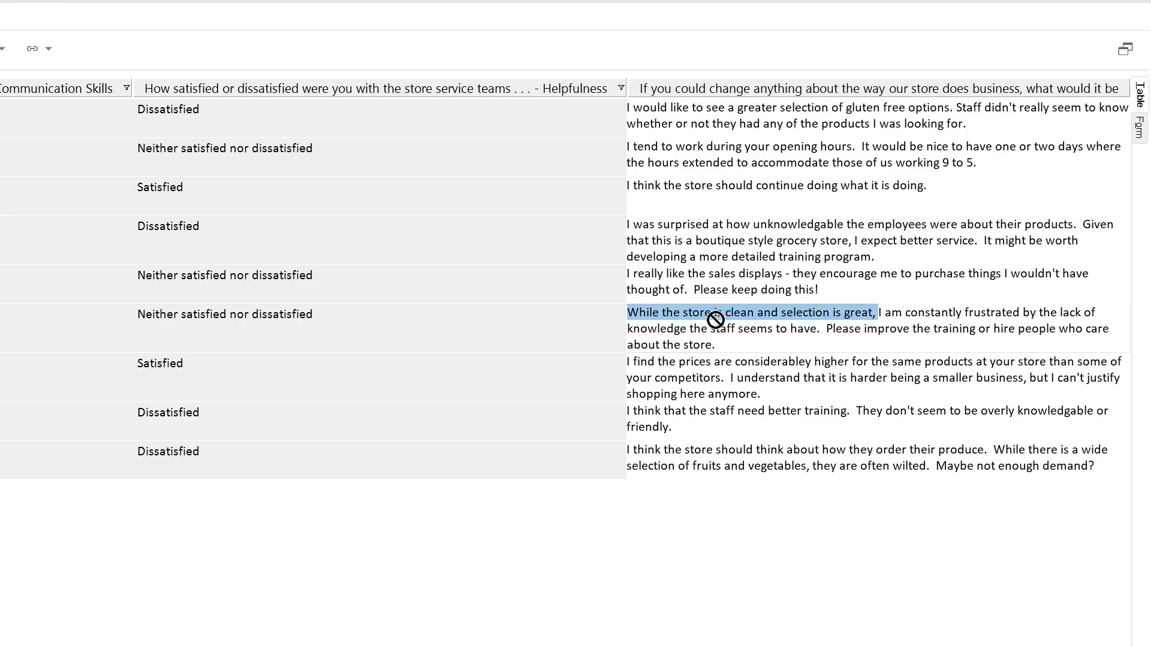
{"action": "left_click_drag", "start_coordinate": [713, 318], "coordinate": [38, 474]}
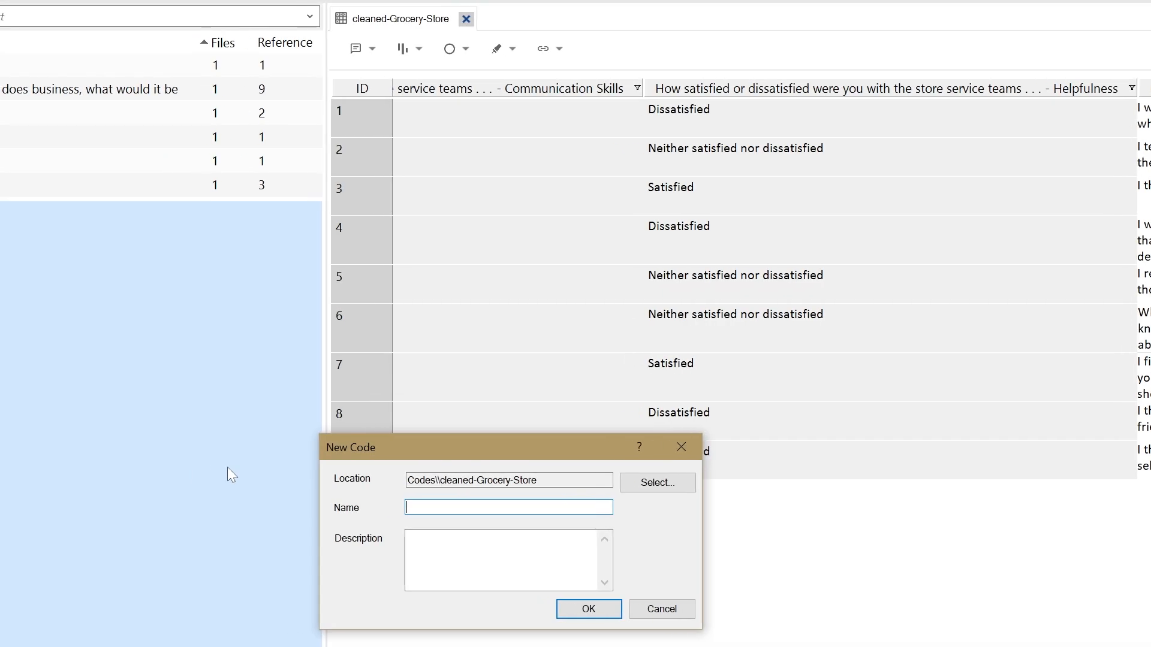
{"action": "type", "text": "Good Selection"}
{"action": "left_click", "coordinate": [586, 610]}
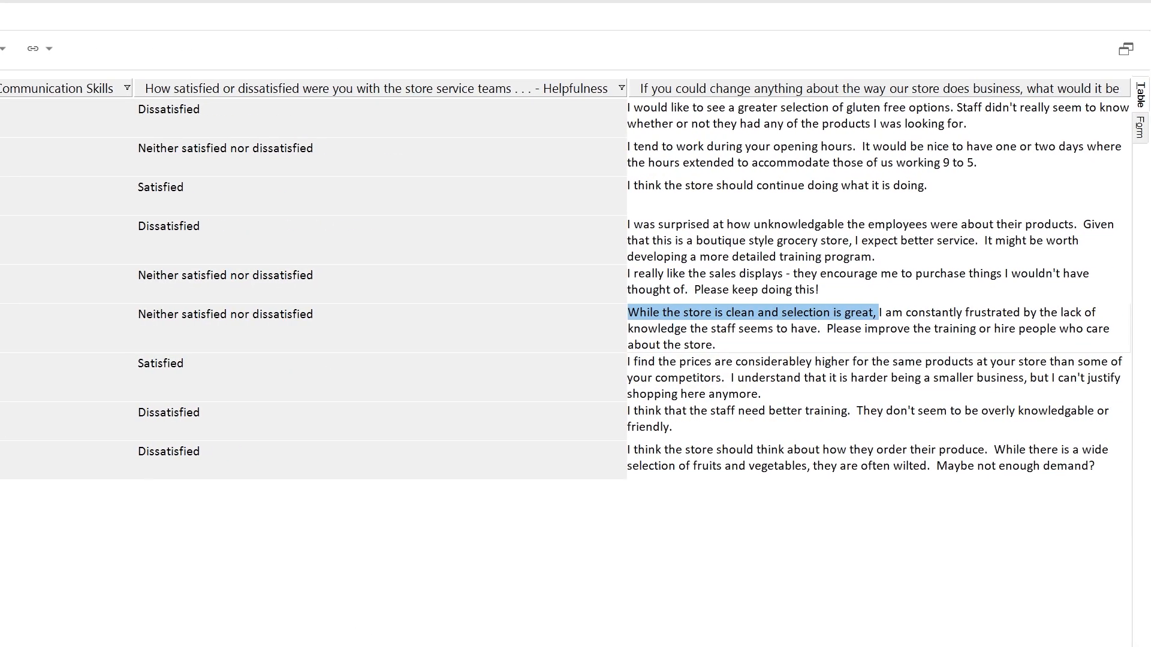
Code the same row 6 opening clause to a second new code named Clean Store
{"action": "left_click_drag", "start_coordinate": [774, 314], "coordinate": [113, 487]}
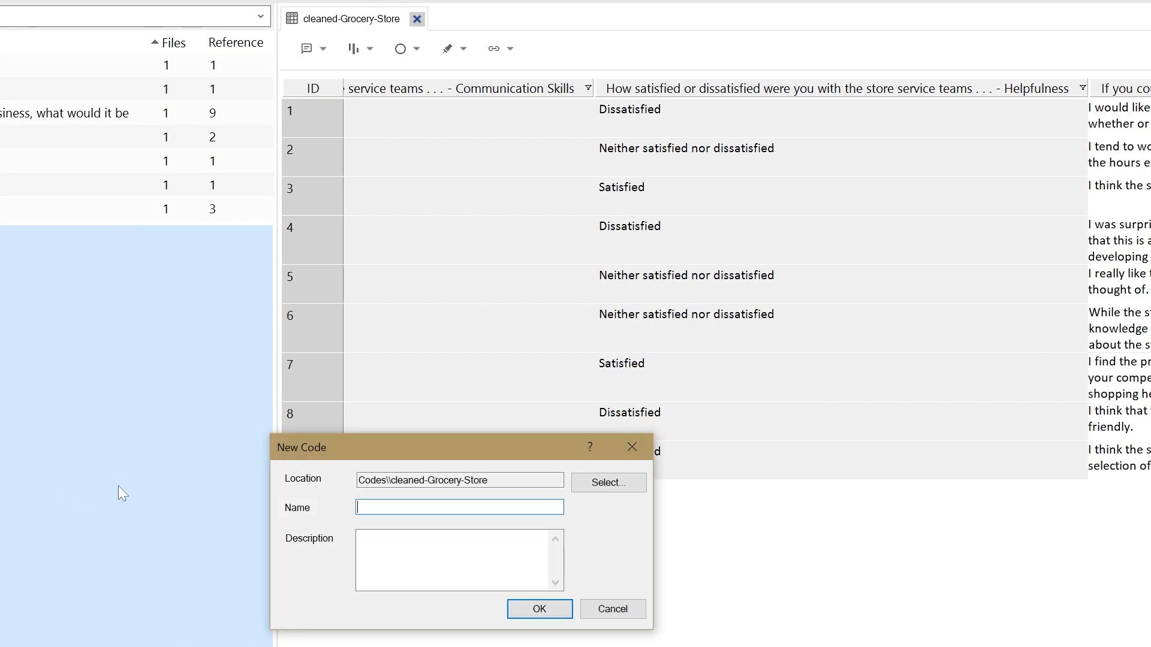
{"action": "type", "text": "Clean Store"}
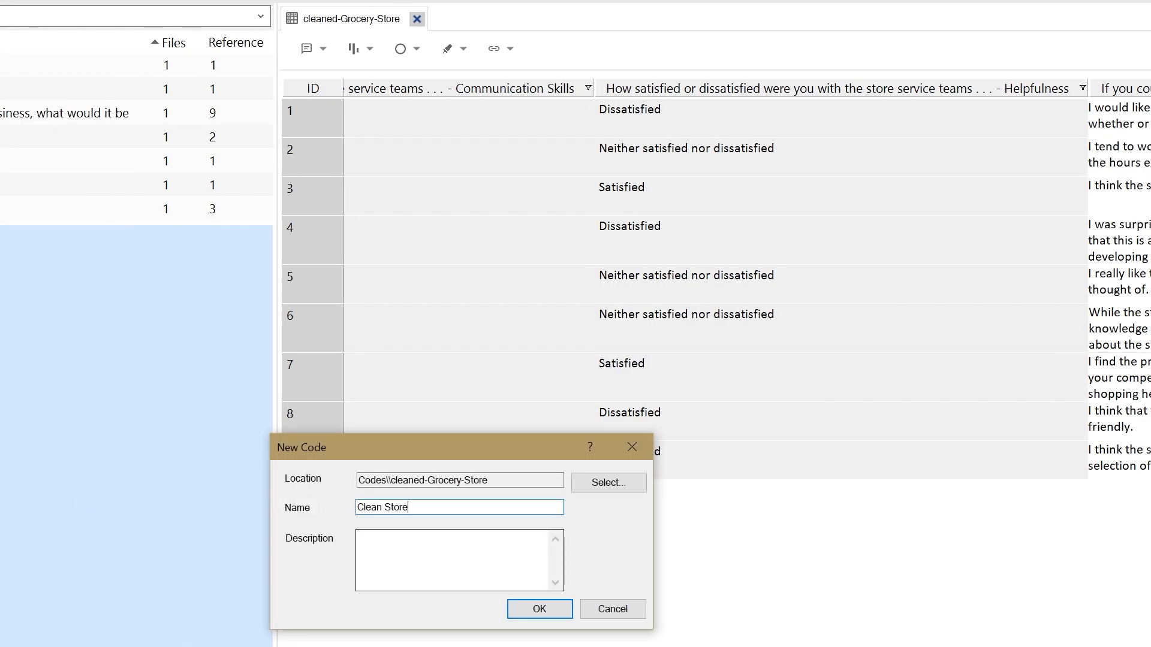
{"action": "left_click", "coordinate": [522, 607]}
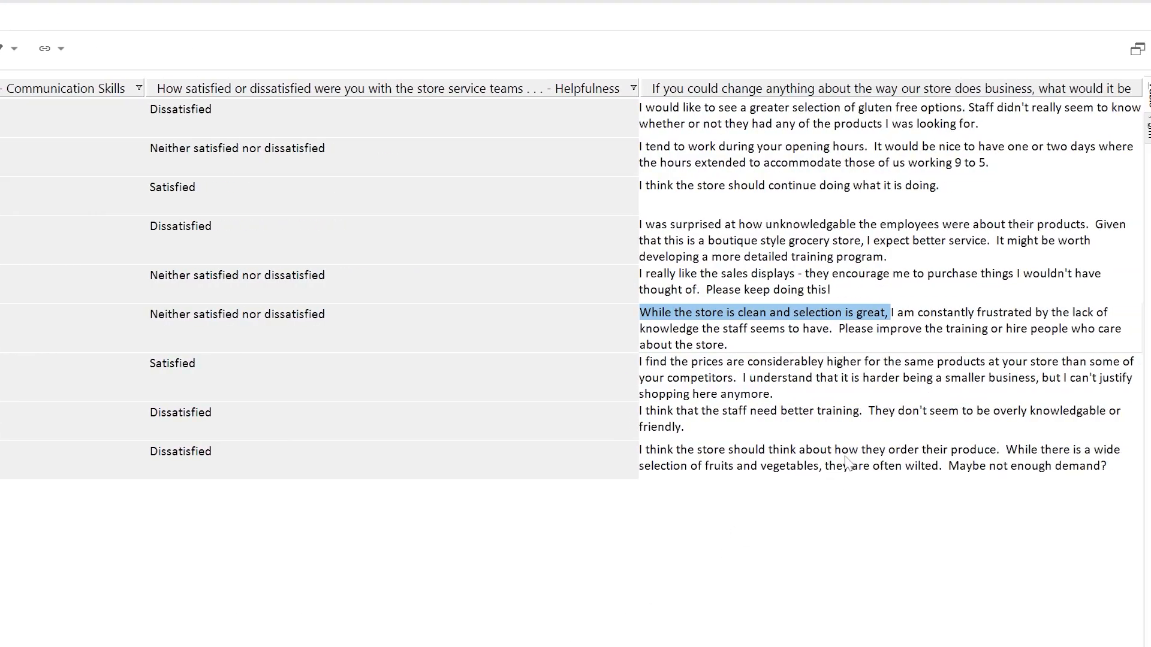
Code the whole row 7 open-ended answer about product prices to a new code named High Prices
{"action": "left_click", "coordinate": [759, 394]}
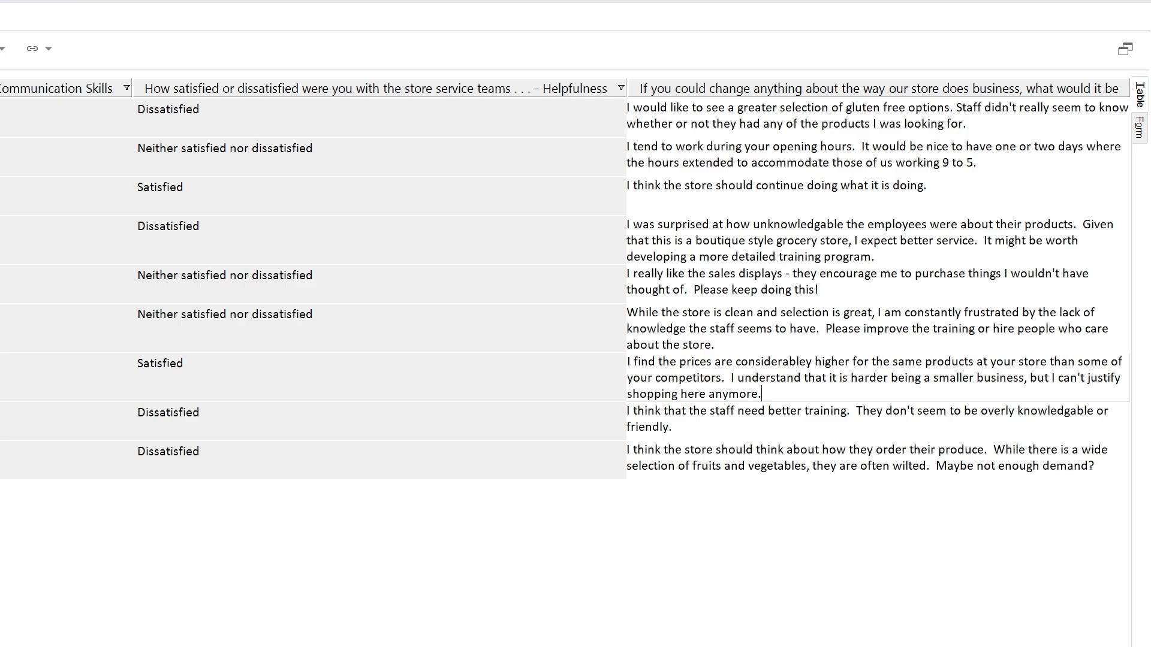
{"action": "left_click_drag", "start_coordinate": [762, 395], "coordinate": [228, 487]}
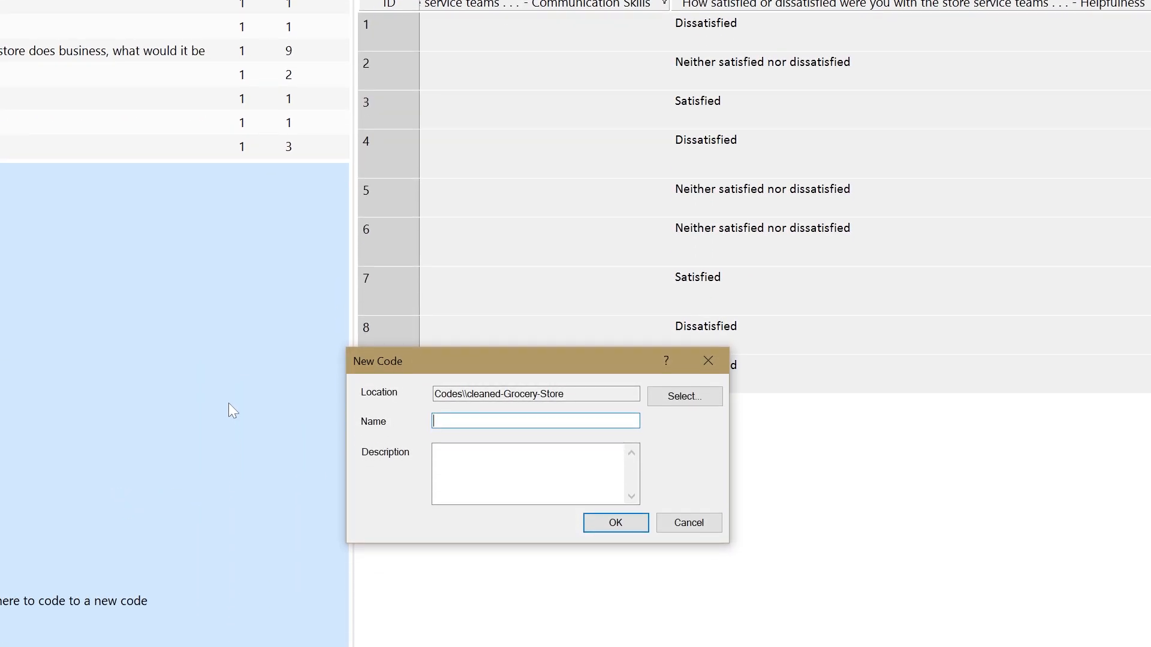
{"action": "type", "text": "High Prices"}
{"action": "left_click", "coordinate": [598, 523]}
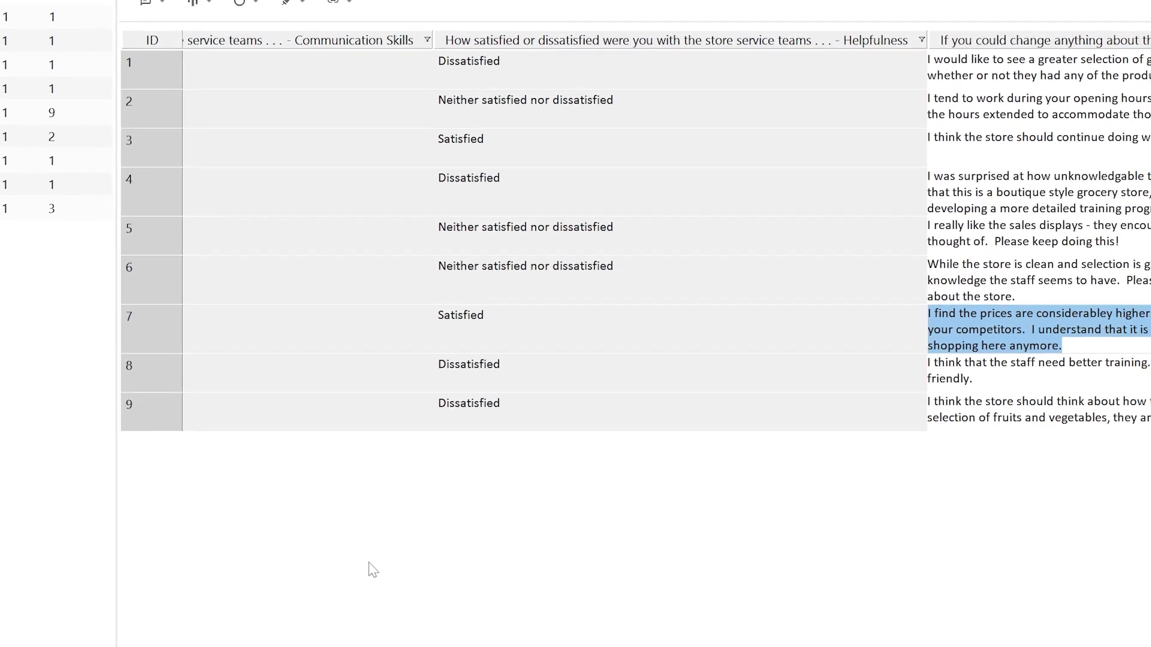
Code the whole row 8 open-ended answer about better staff training to the existing Need A Training Program code
{"action": "left_click", "coordinate": [972, 378]}
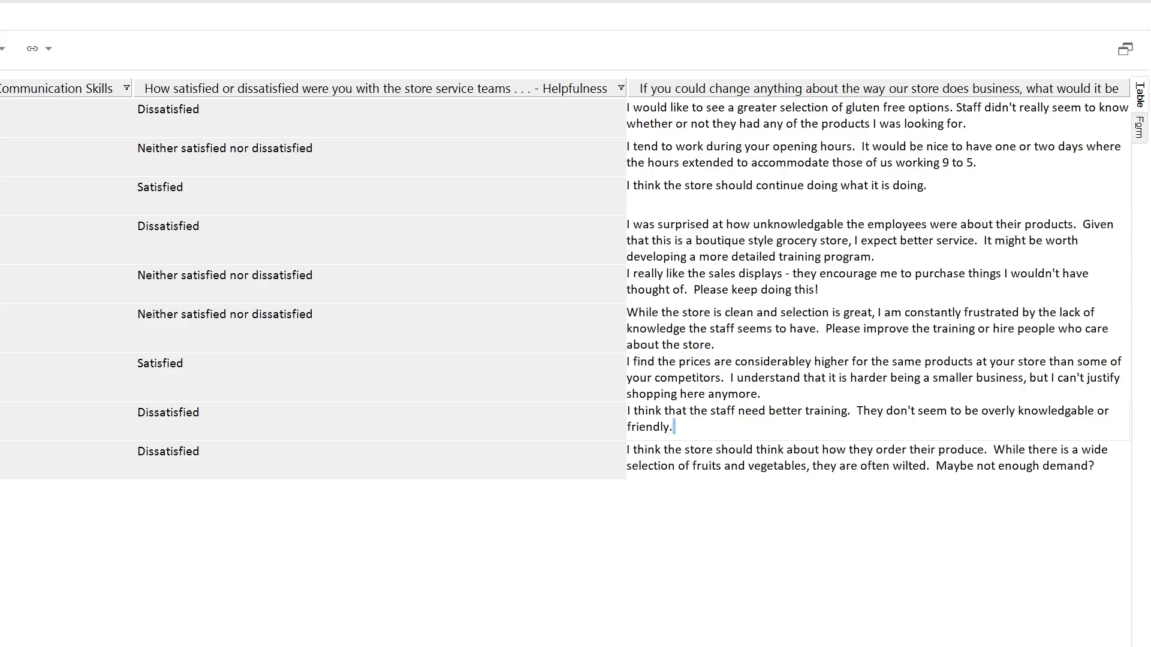
{"action": "left_click_drag", "start_coordinate": [673, 427], "coordinate": [628, 411]}
{"action": "left_click_drag", "start_coordinate": [779, 410], "coordinate": [221, 192]}
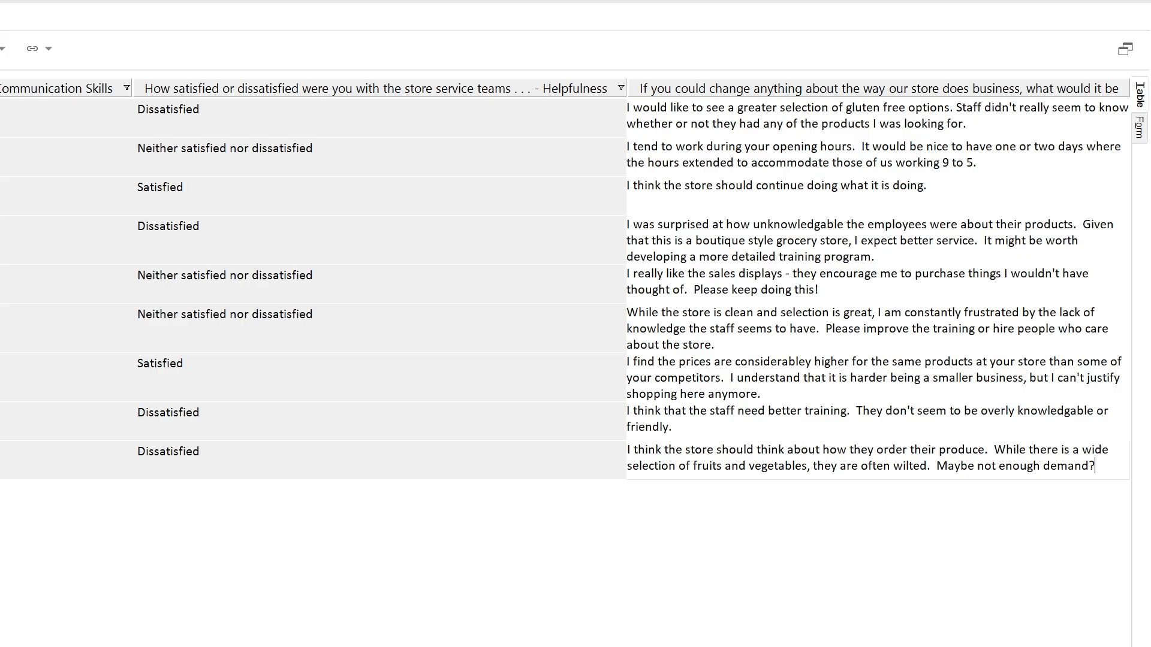
Code the row 9 open-ended answer about wilted produce to a new code named Expired Food
{"action": "left_click_drag", "start_coordinate": [1095, 466], "coordinate": [0, 584]}
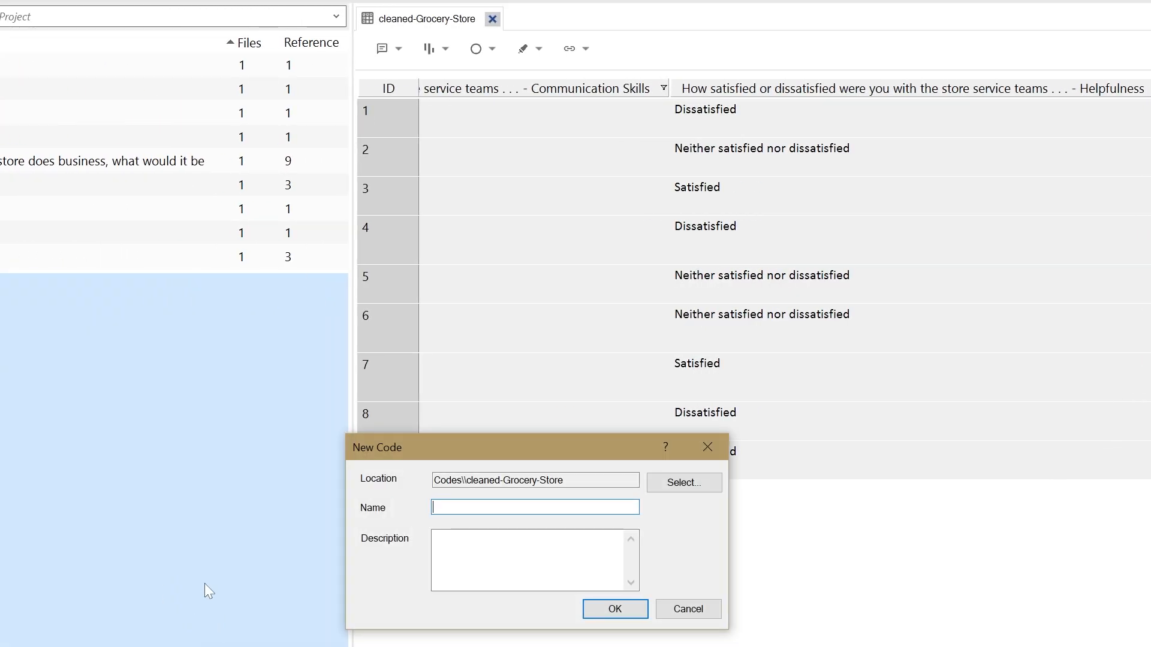
{"action": "type", "text": "Expired Food"}
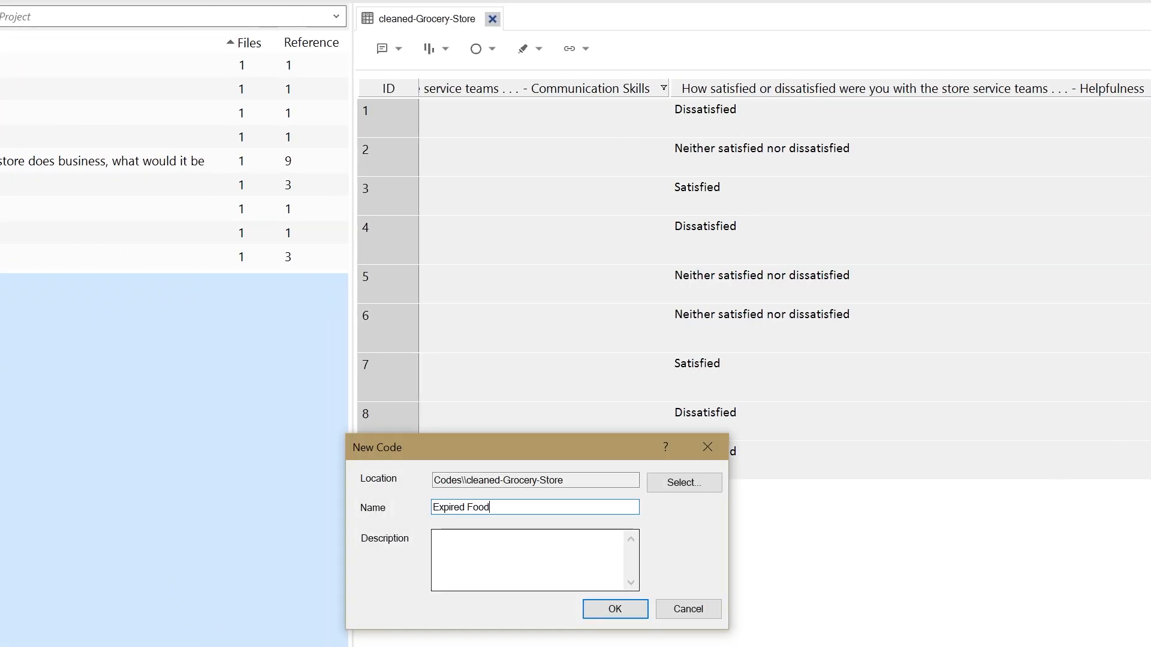
{"action": "left_click", "coordinate": [586, 604]}
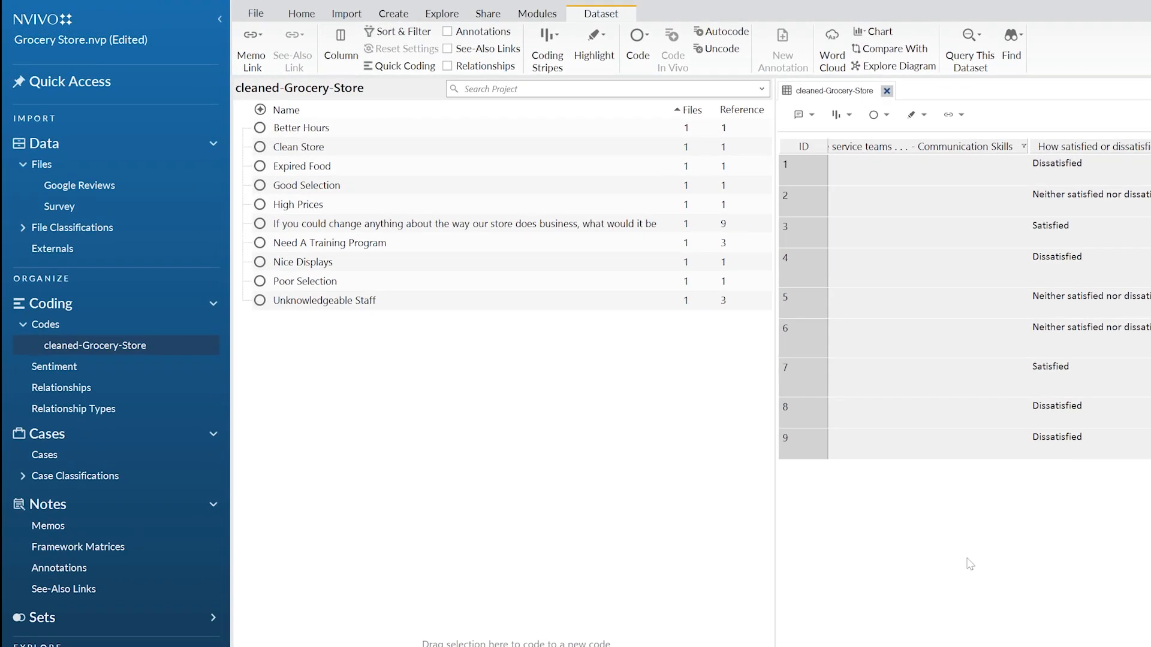
Copy all ten codes in the cleaned-Grocery-Store folder, from Better Hours through Unknowledgeable Staff
{"action": "left_click", "coordinate": [426, 133]}
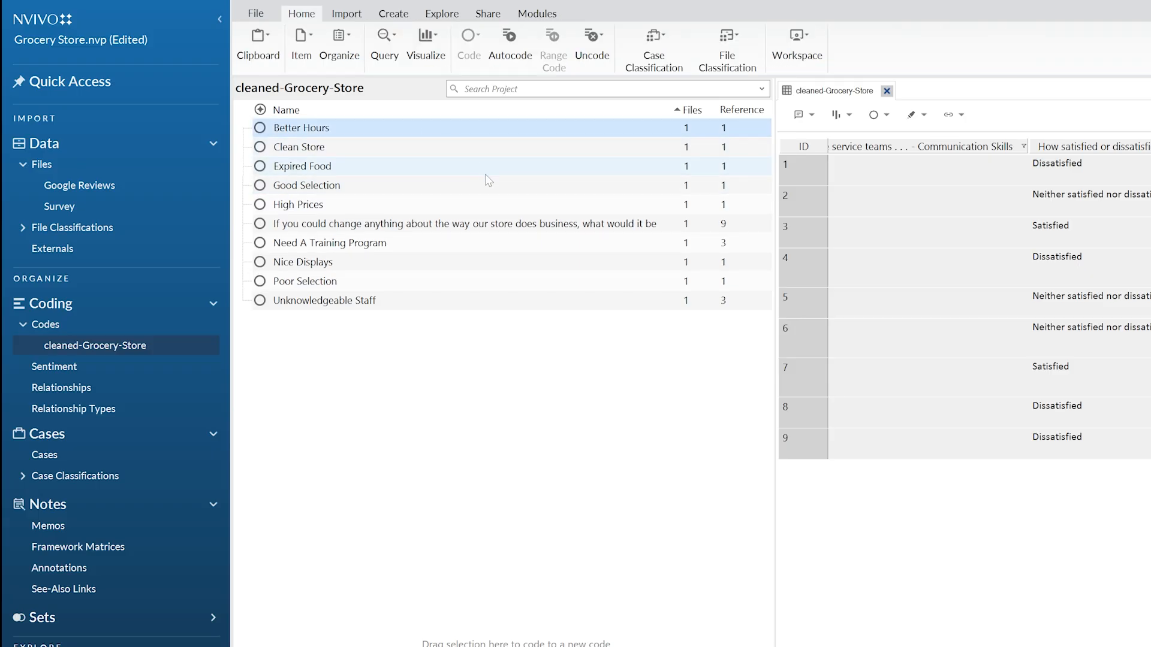
{"action": "left_click", "coordinate": [501, 302], "text": "shift"}
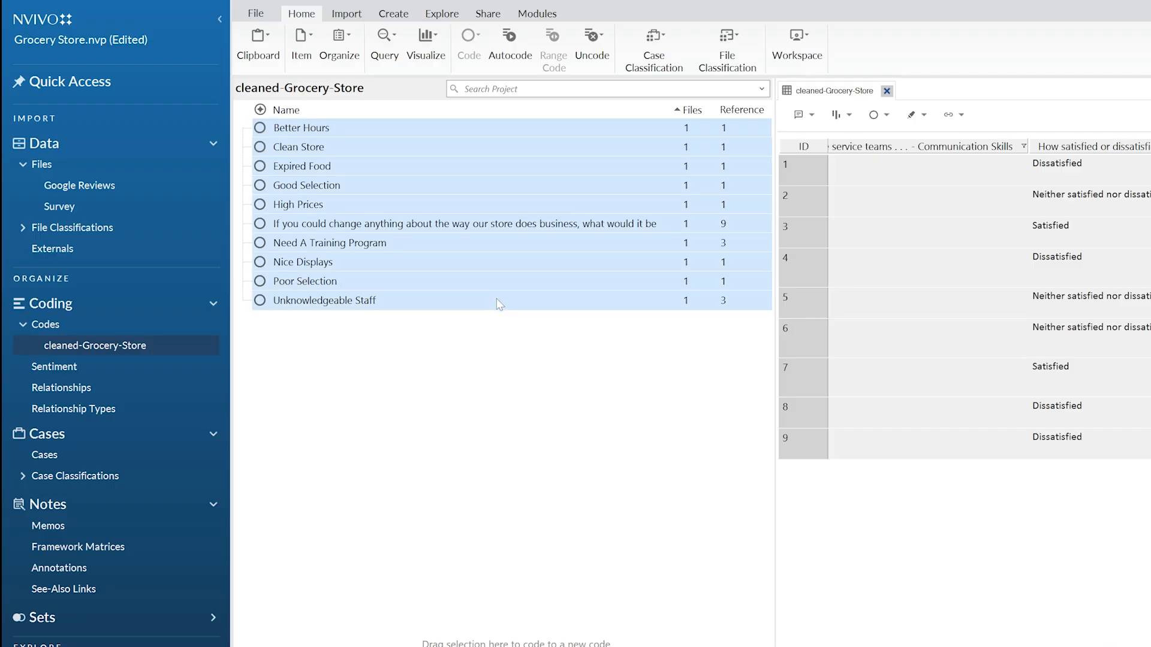
{"action": "right_click", "coordinate": [497, 299]}
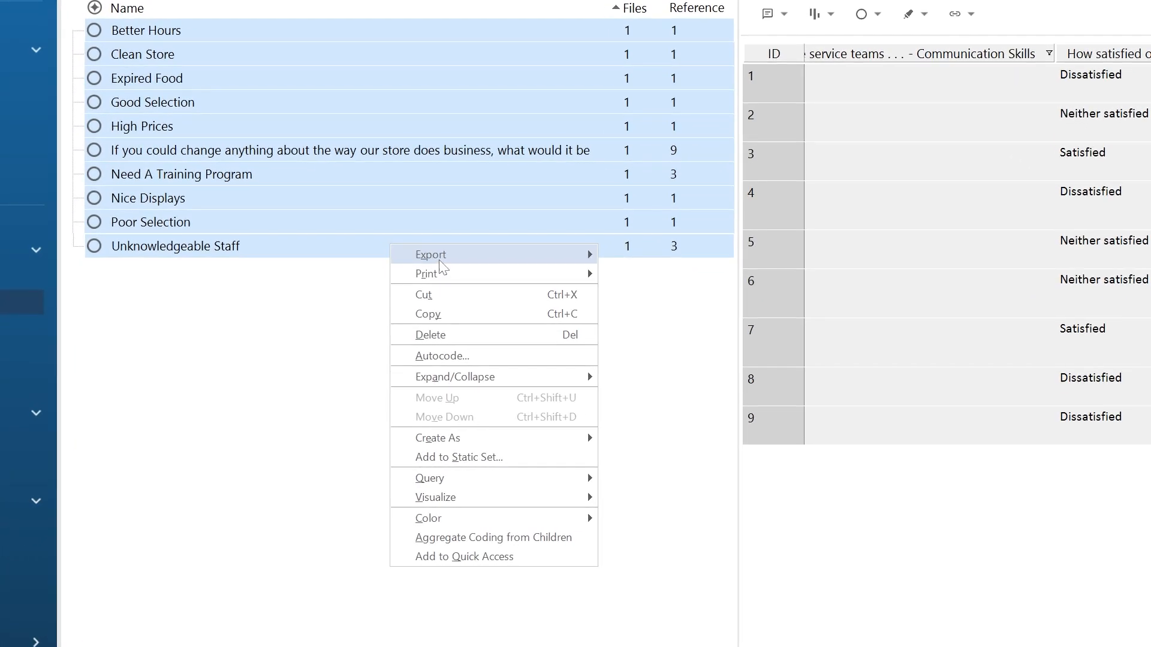
{"action": "left_click", "coordinate": [469, 315]}
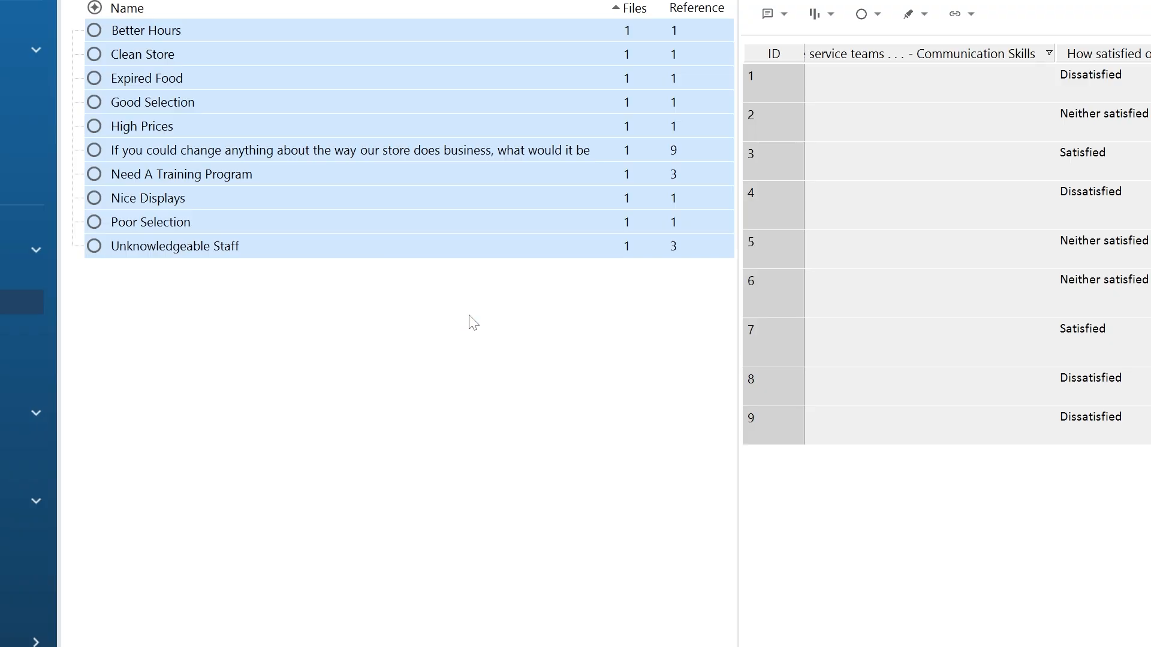
Close the cleaned-Grocery-Store dataset and paste the copied codes into the top level of the main Codes folder
{"action": "left_click", "coordinate": [17, 279]}
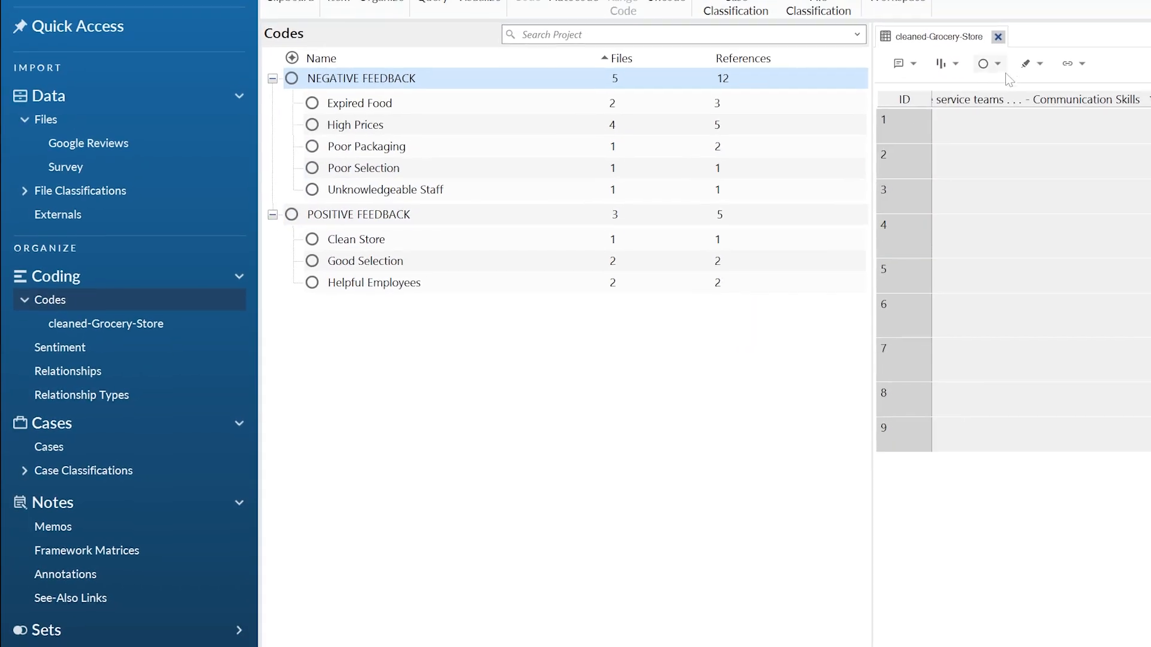
{"action": "left_click", "coordinate": [1102, 0]}
{"action": "left_click", "coordinate": [986, 43]}
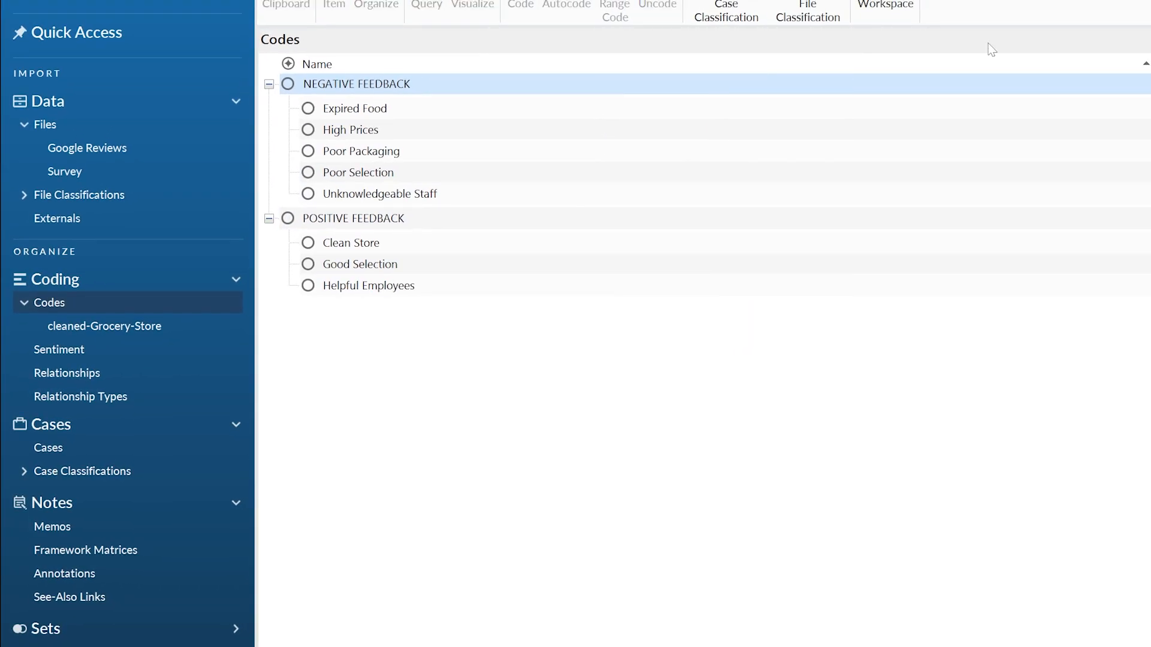
{"action": "right_click", "coordinate": [798, 394]}
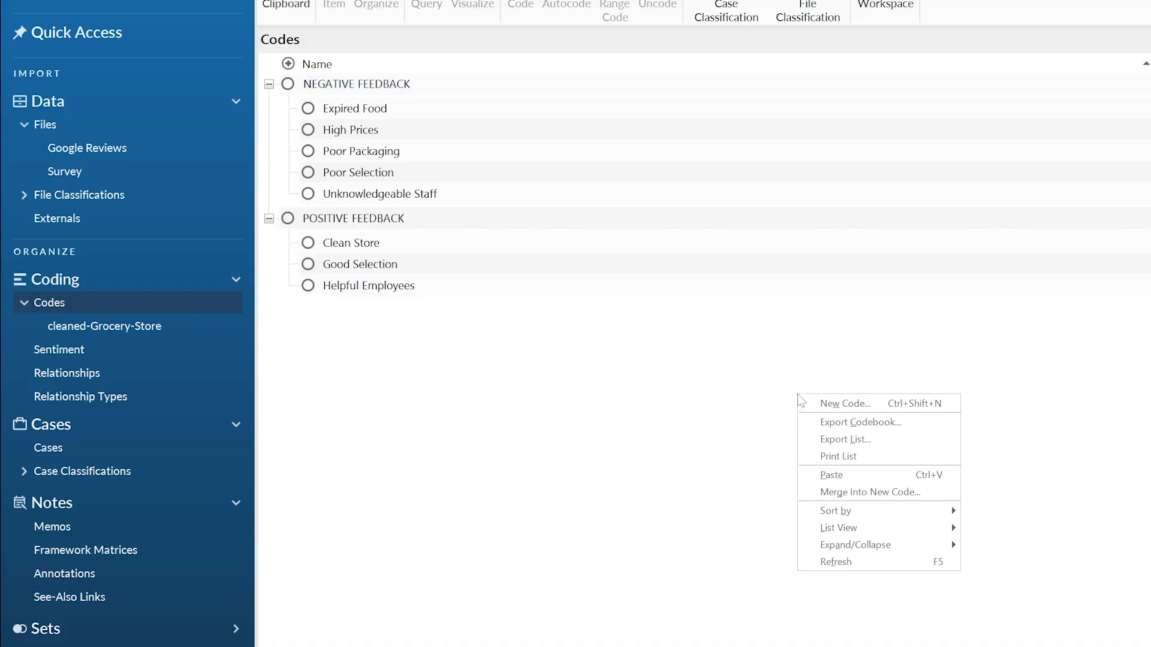
{"action": "left_click", "coordinate": [867, 474]}
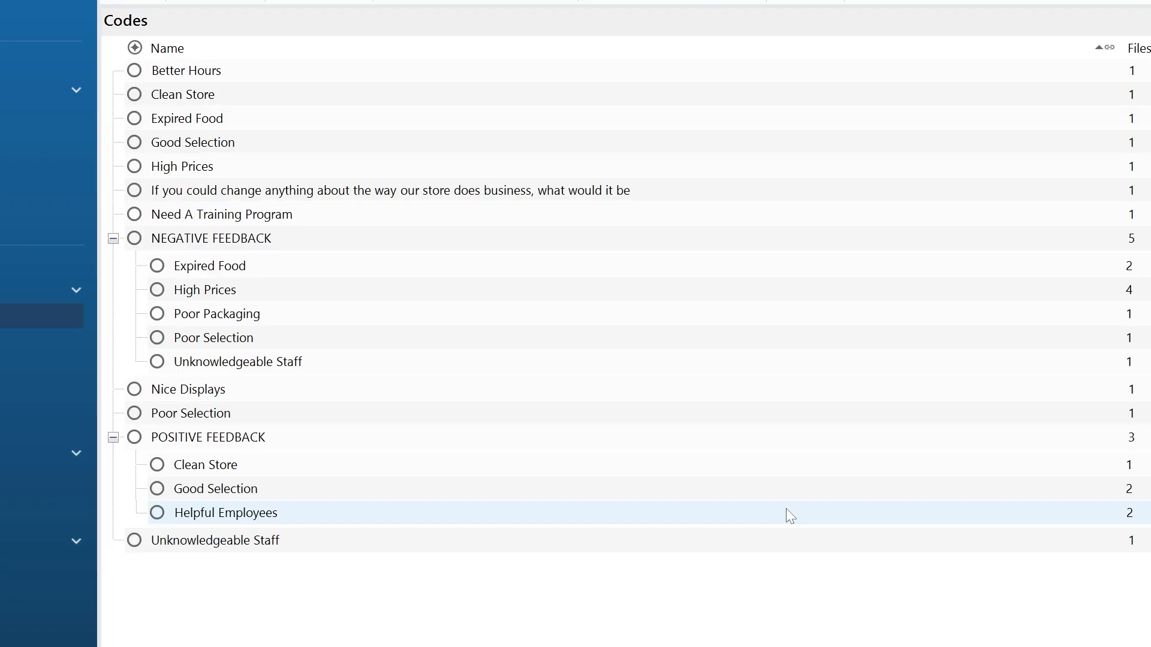
Nest the top-level Better Hours and Need A Training Program codes under NEGATIVE FEEDBACK
{"action": "left_click", "coordinate": [478, 75]}
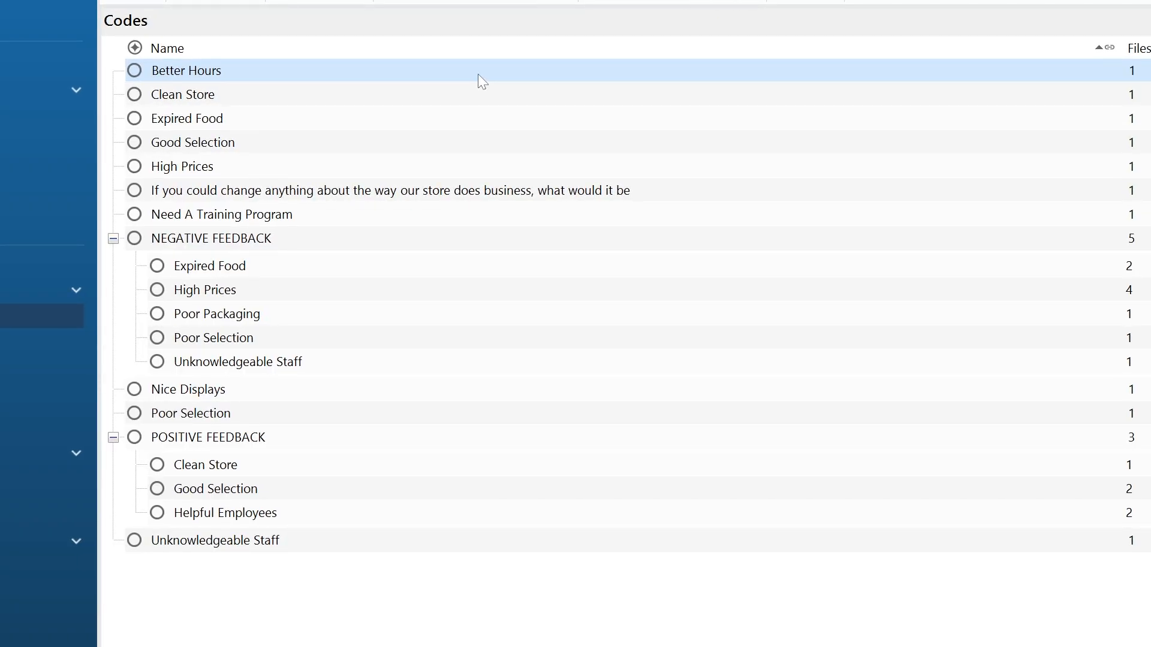
{"action": "left_click_drag", "start_coordinate": [478, 75], "coordinate": [499, 247]}
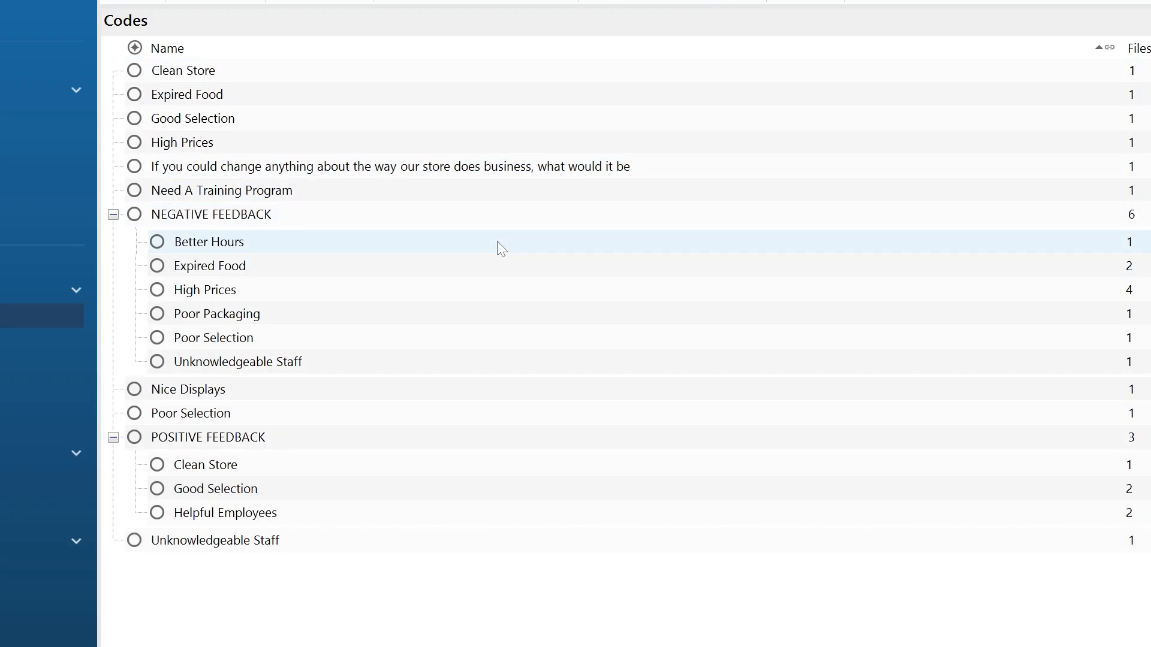
{"action": "left_click", "coordinate": [528, 76]}
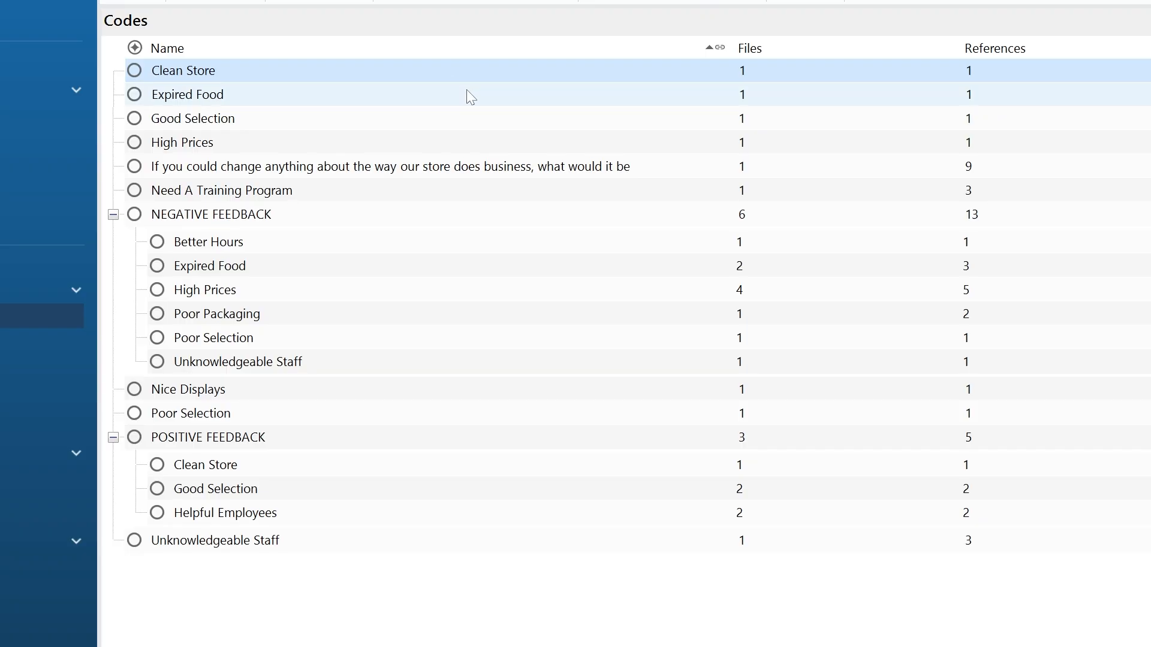
{"action": "left_click", "coordinate": [467, 92]}
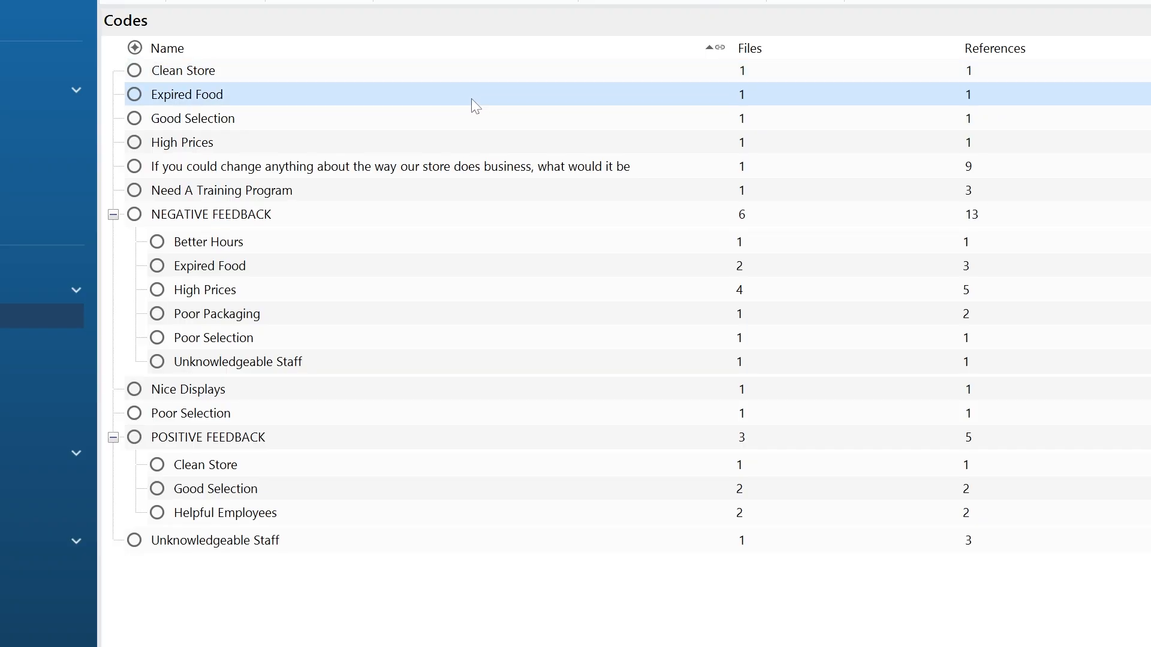
{"action": "left_click", "coordinate": [476, 117]}
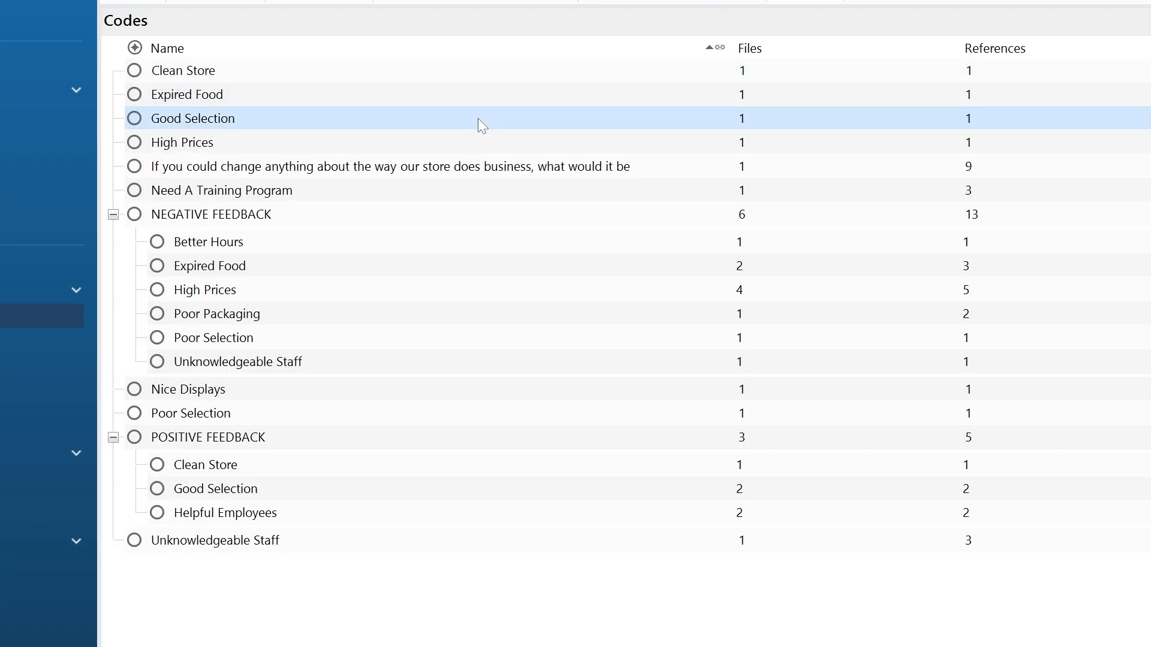
{"action": "left_click", "coordinate": [488, 144]}
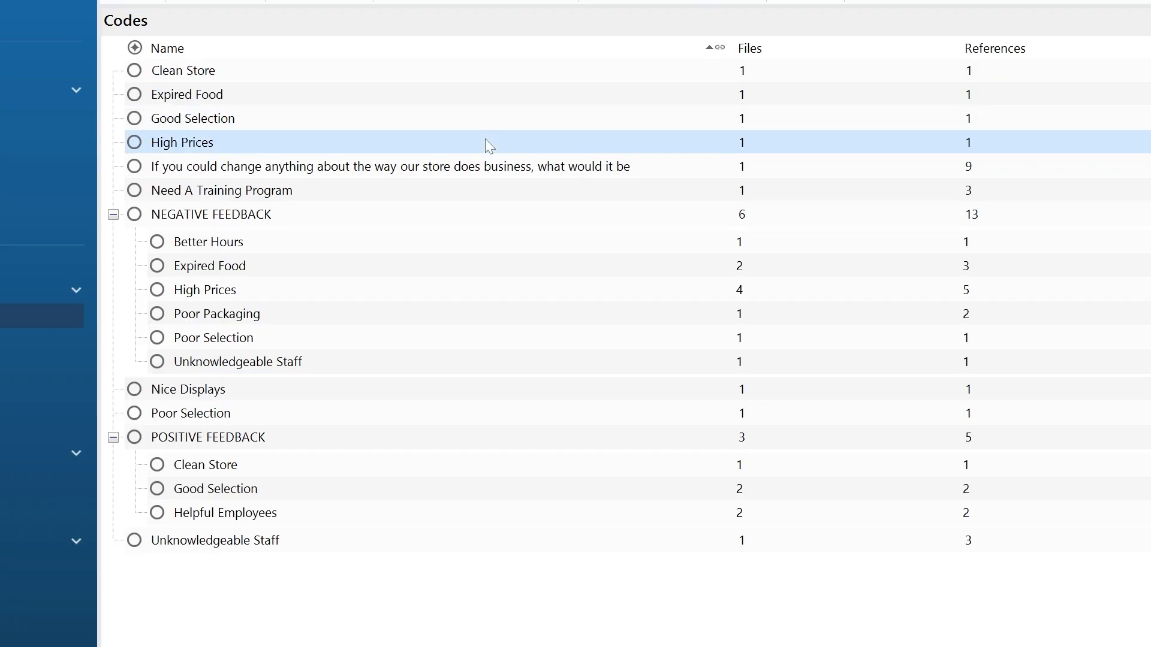
{"action": "left_click", "coordinate": [510, 168]}
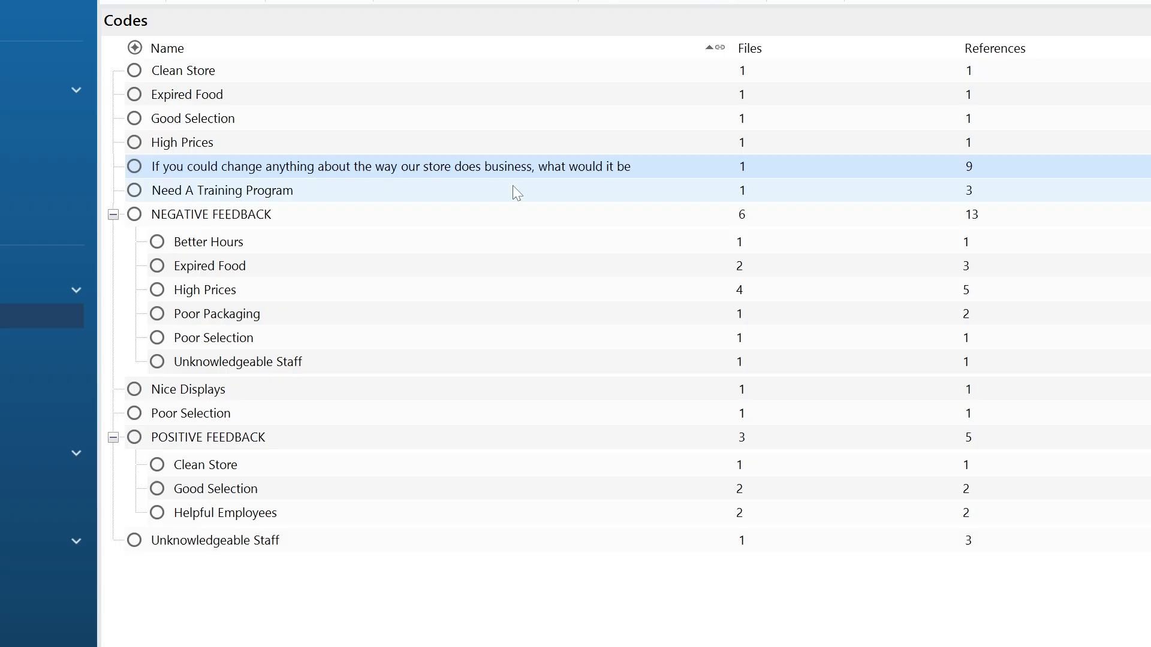
{"action": "left_click", "coordinate": [513, 187]}
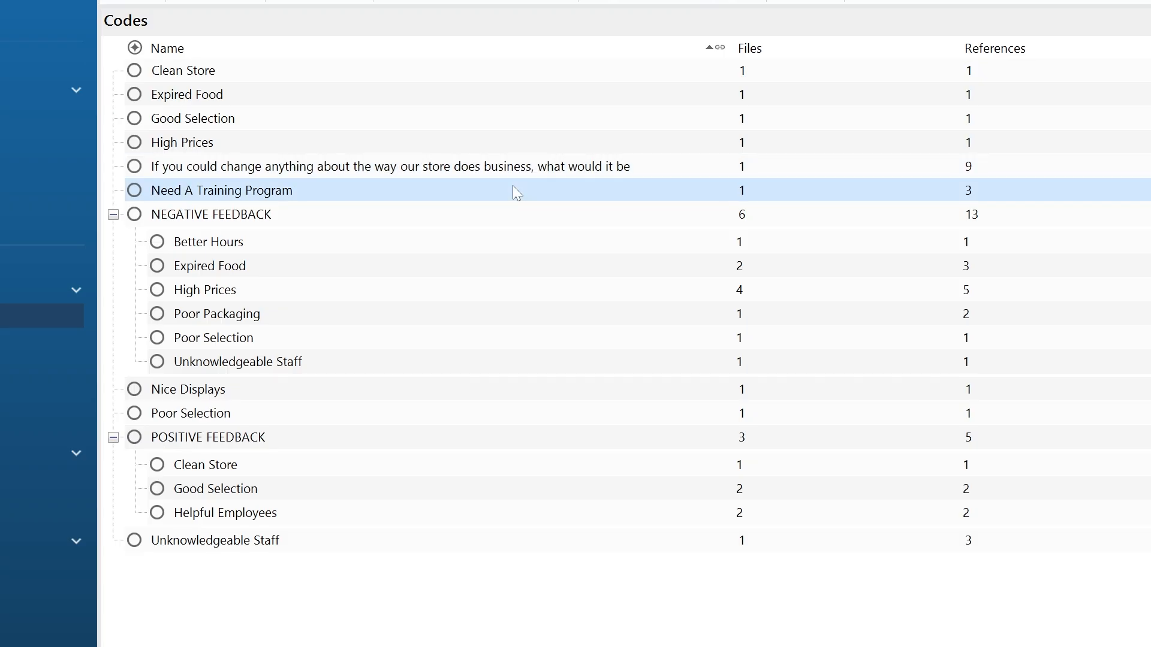
{"action": "left_click_drag", "start_coordinate": [512, 186], "coordinate": [517, 213]}
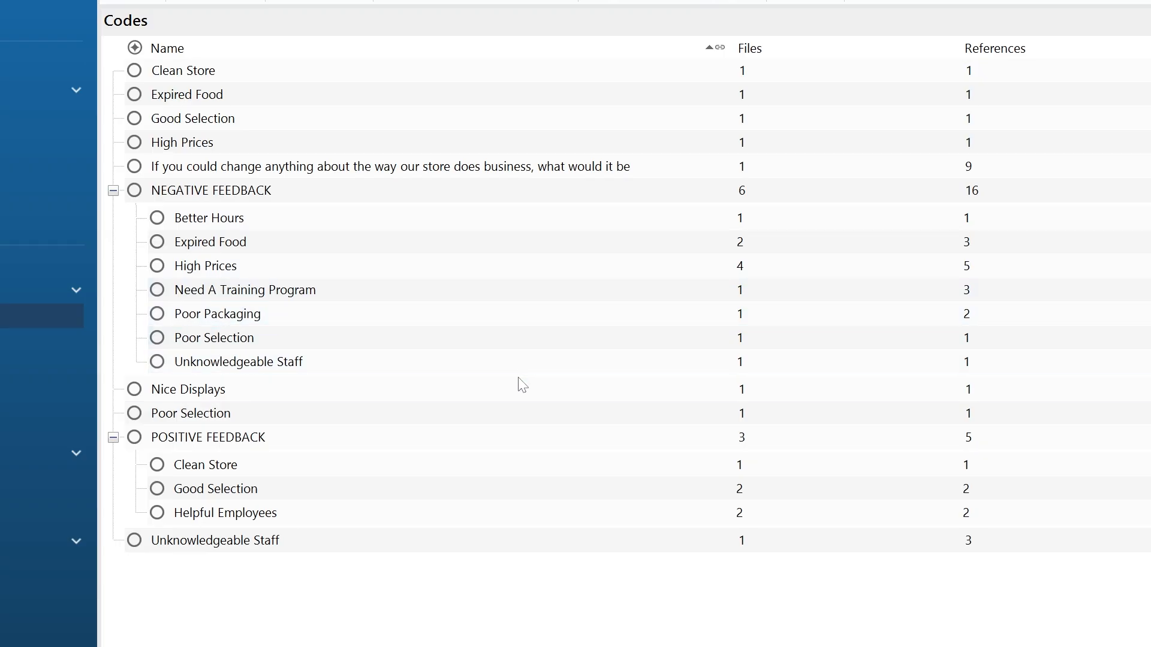
Nest the top-level Nice Displays code under POSITIVE FEEDBACK
{"action": "left_click_drag", "start_coordinate": [515, 384], "coordinate": [562, 440]}
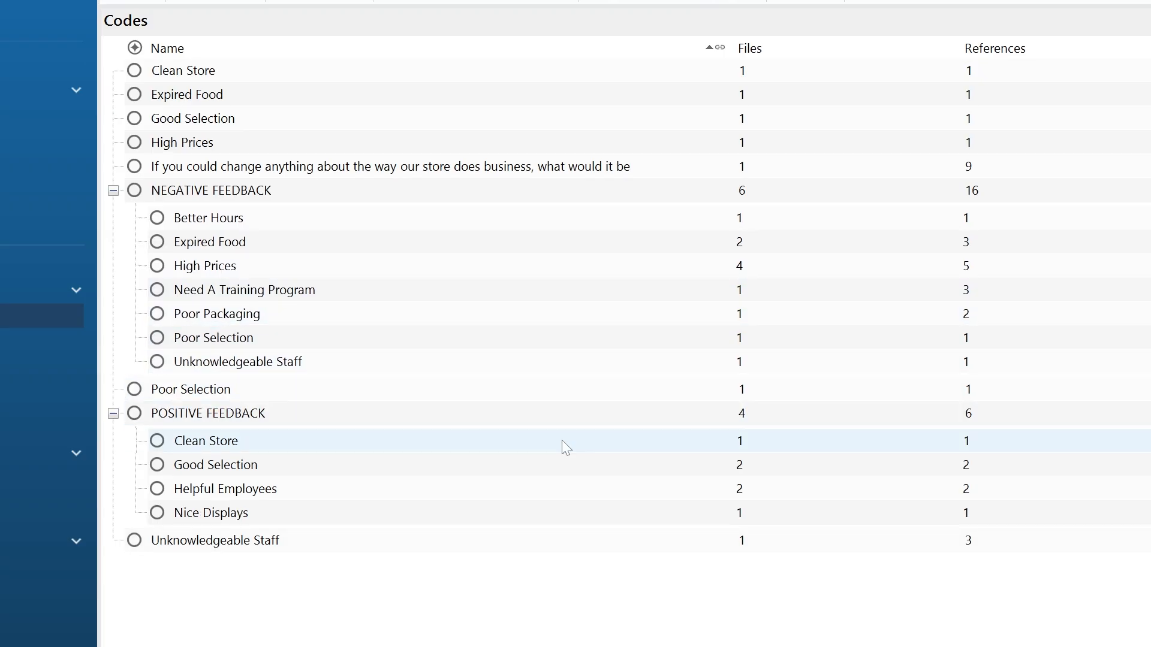
{"action": "left_click", "coordinate": [557, 396]}
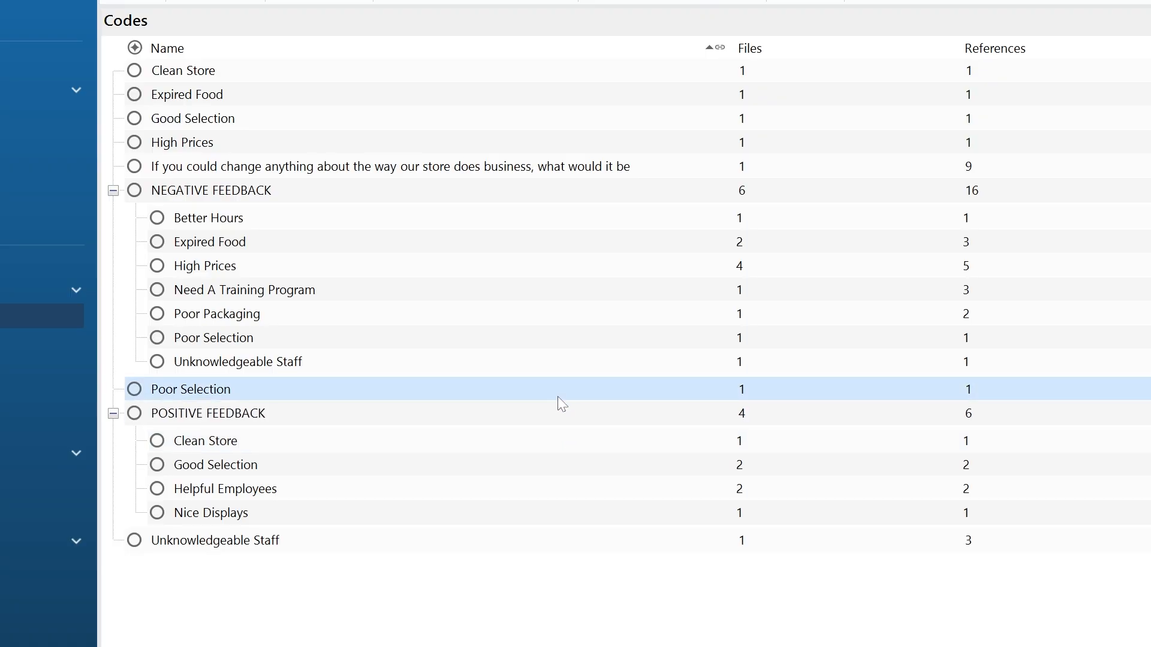
{"action": "left_click", "coordinate": [543, 542]}
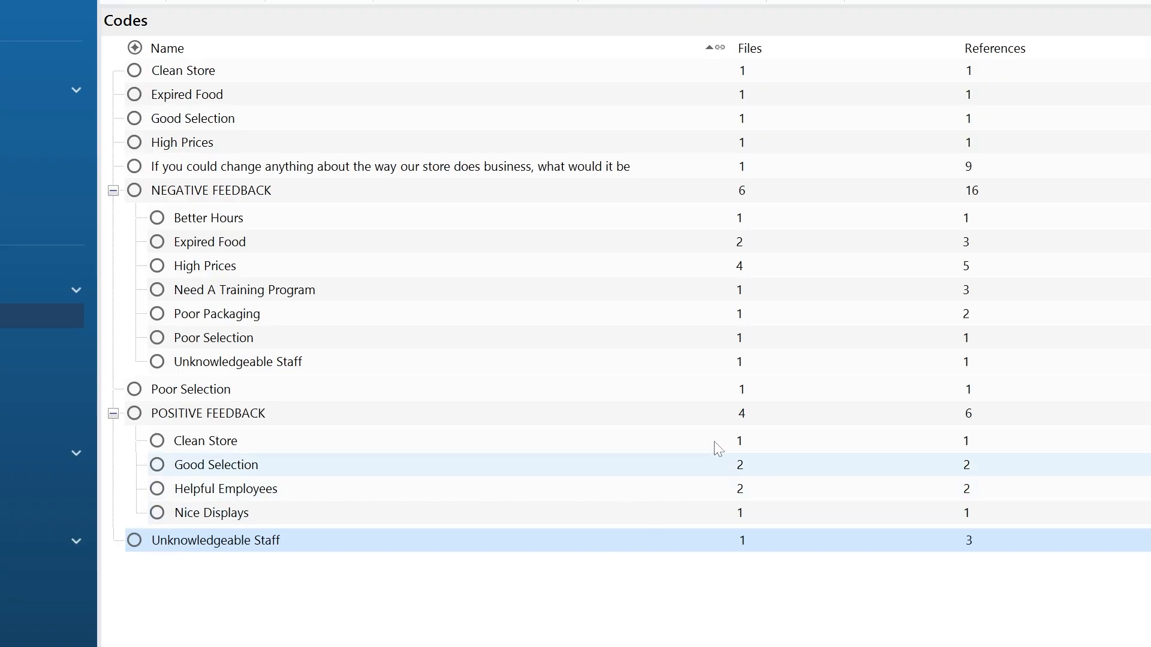
Cut the top-level Clean Store code and merge it into the Clean Store code under POSITIVE FEEDBACK, keeping the default merge options
{"action": "left_click", "coordinate": [498, 70]}
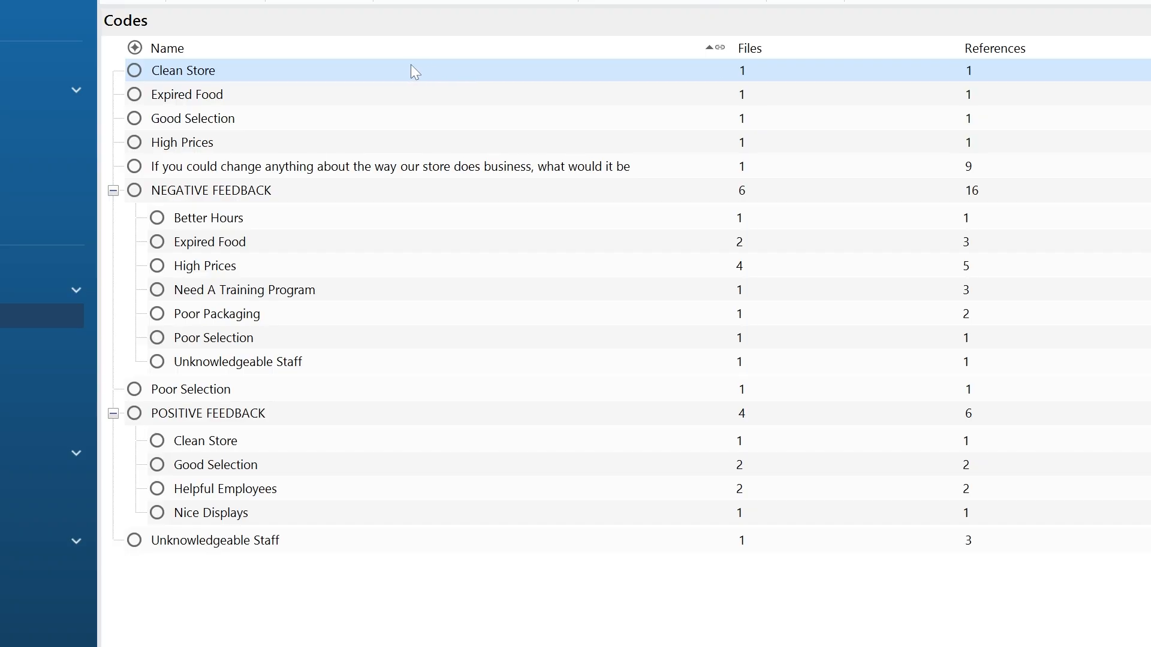
{"action": "right_click", "coordinate": [354, 73]}
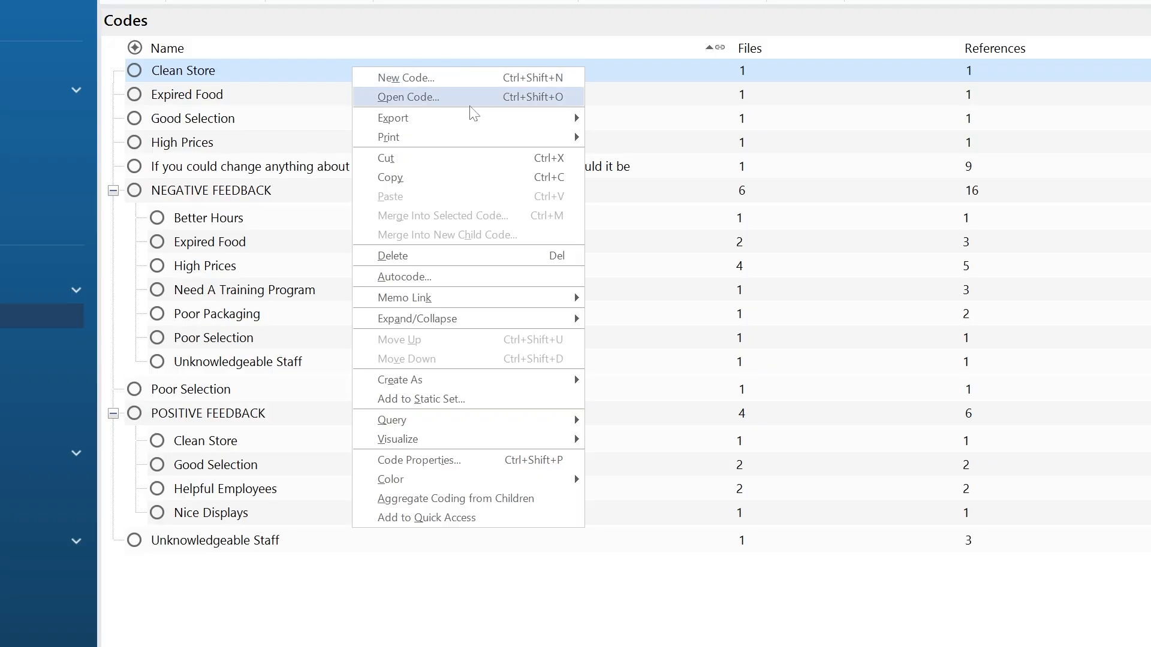
{"action": "left_click", "coordinate": [469, 157]}
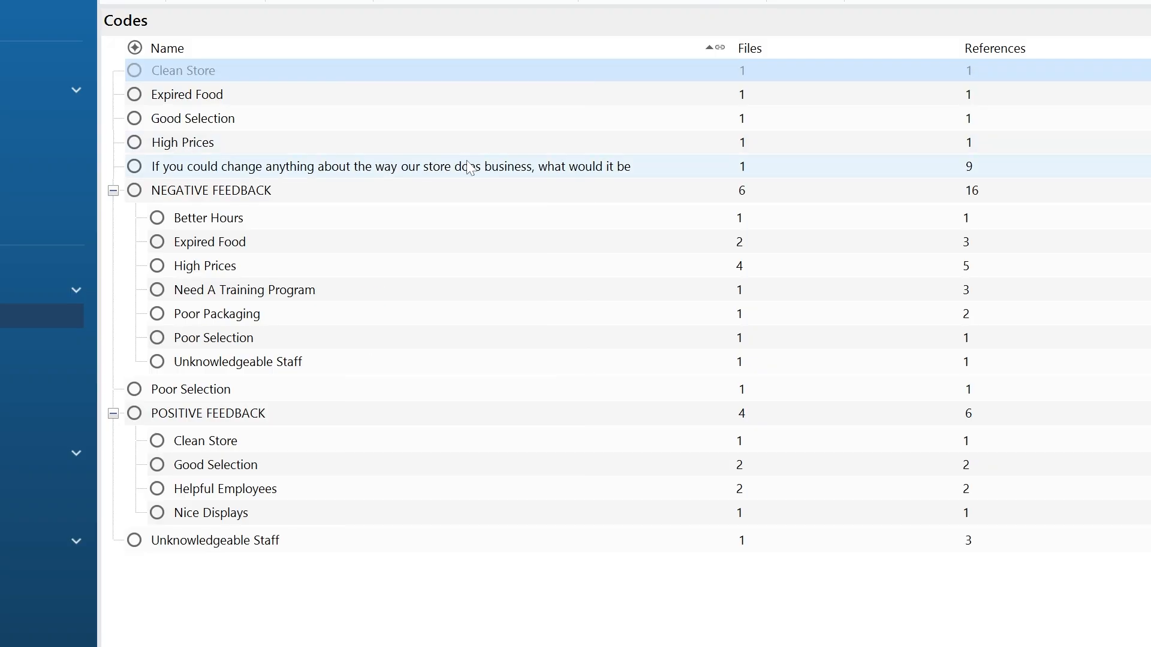
{"action": "right_click", "coordinate": [355, 438]}
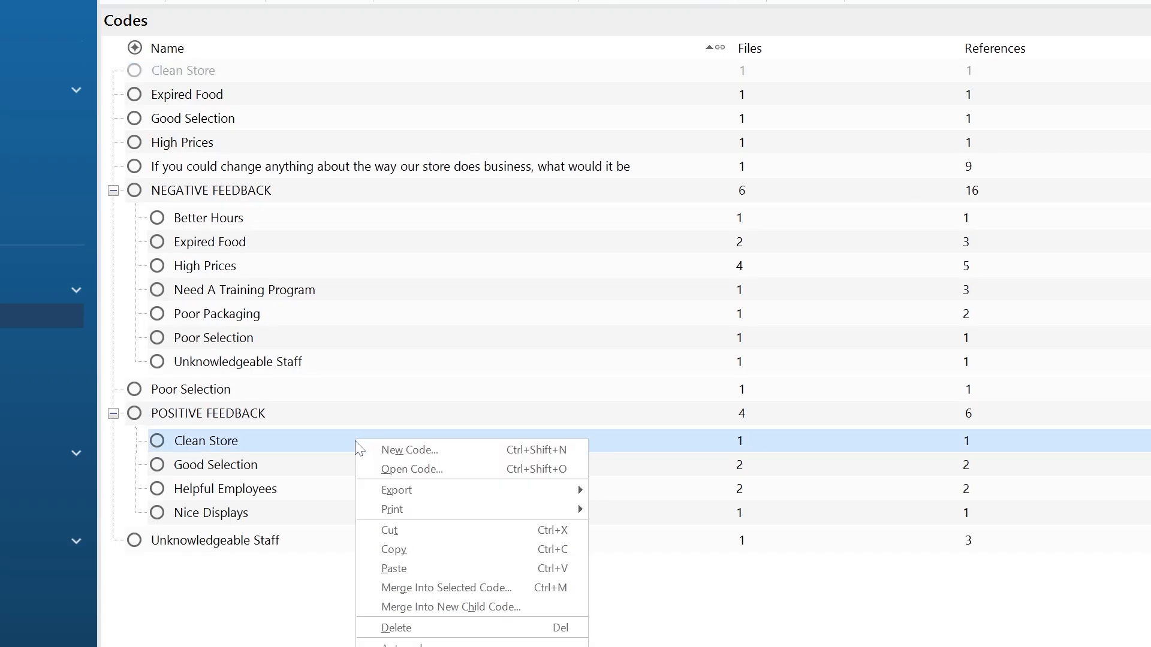
{"action": "left_click", "coordinate": [448, 587]}
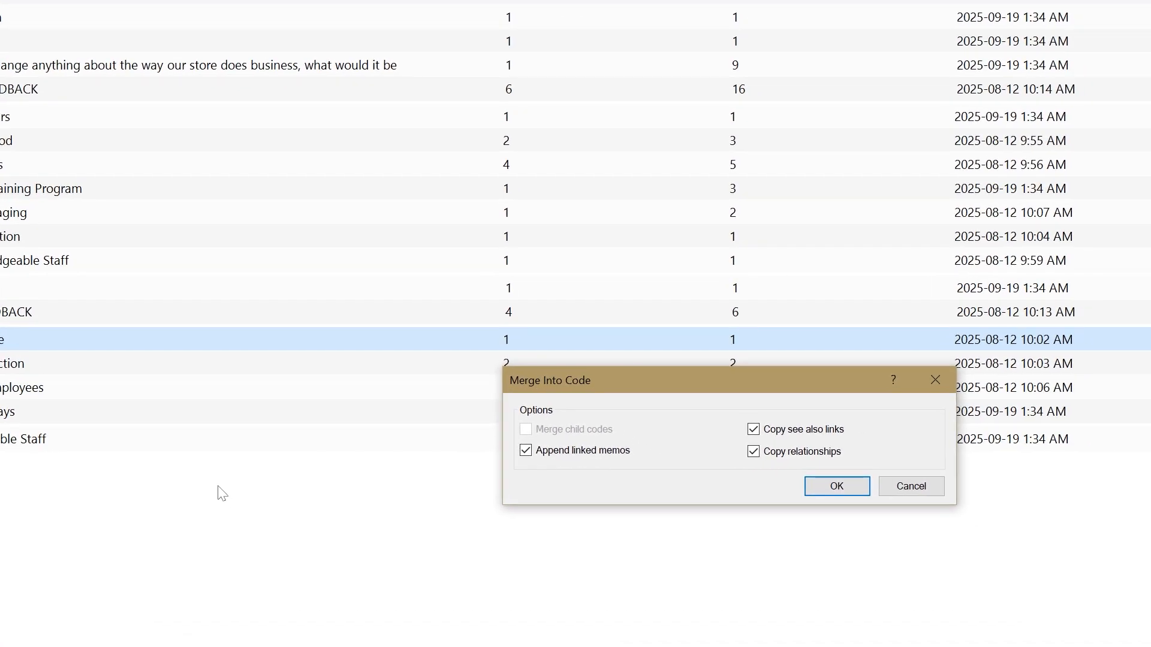
{"action": "left_click", "coordinate": [855, 486]}
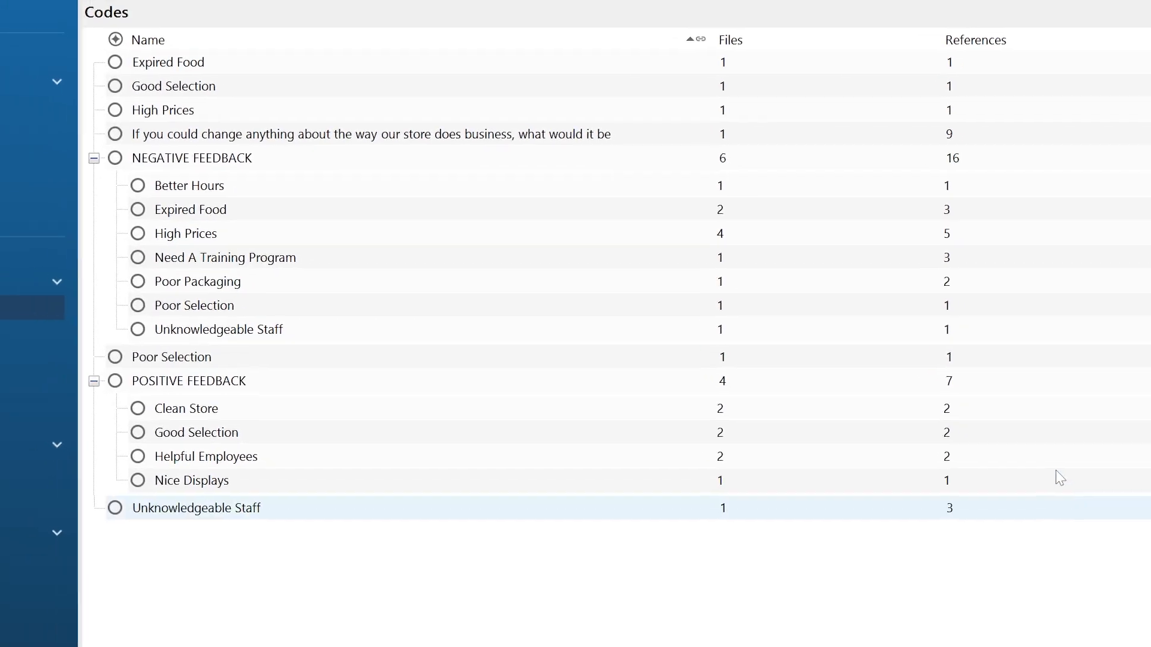
Cut the top-level Expired Food code and merge it into the Expired Food code under NEGATIVE FEEDBACK with the default merge options
{"action": "right_click", "coordinate": [481, 61]}
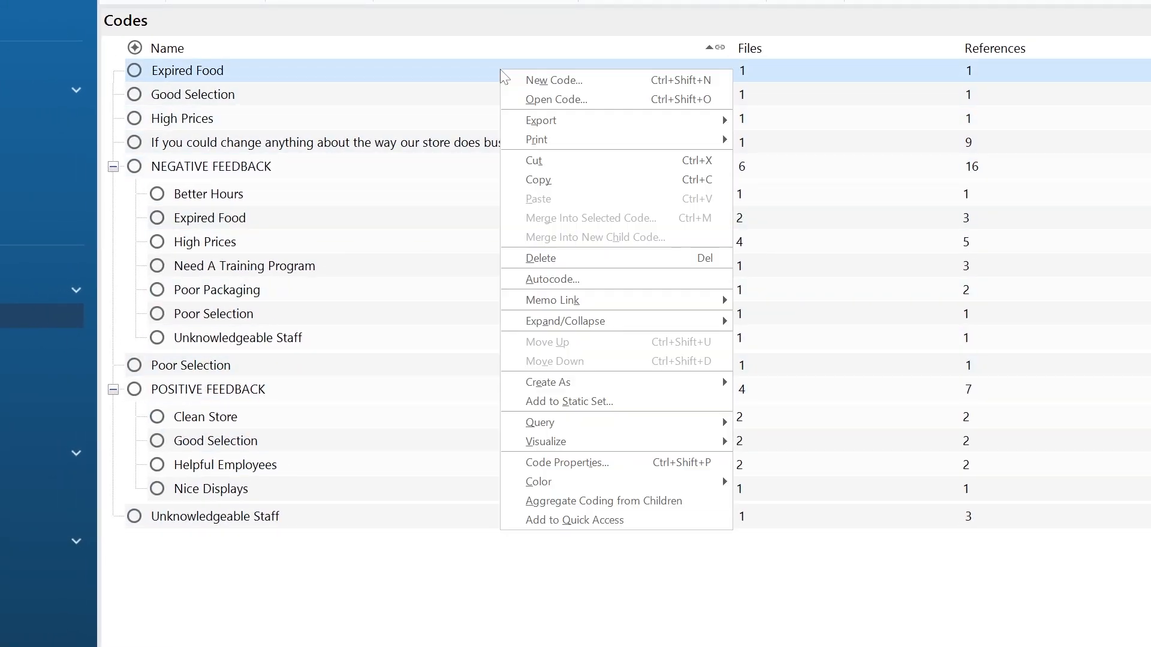
{"action": "left_click", "coordinate": [596, 161]}
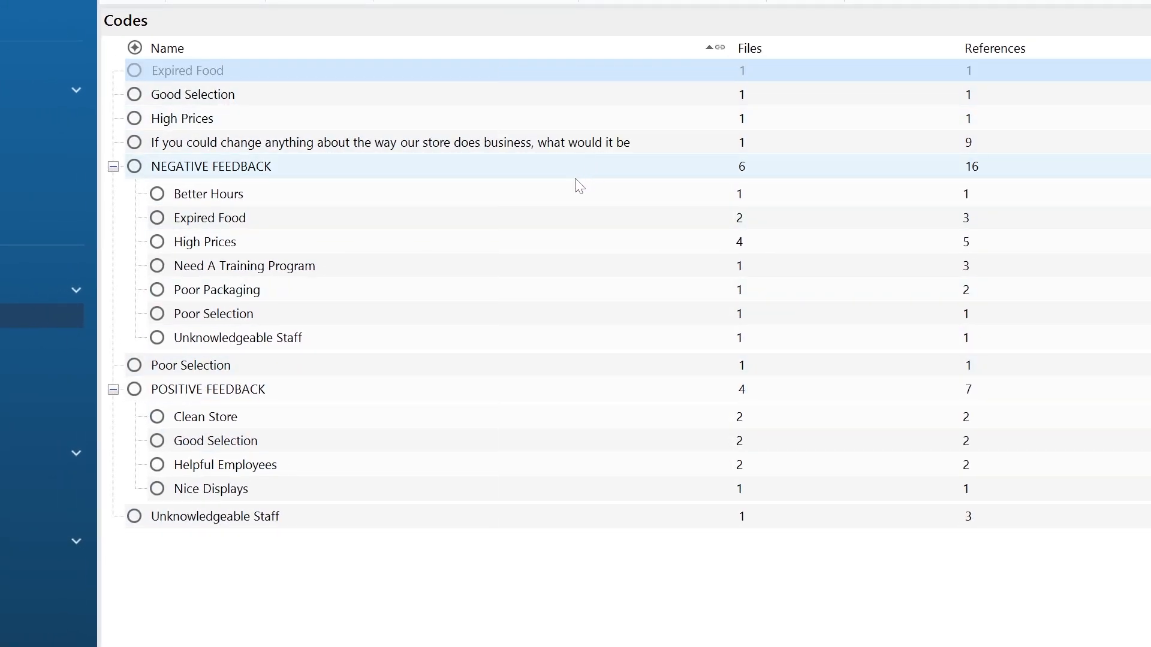
{"action": "left_click", "coordinate": [515, 216]}
{"action": "right_click", "coordinate": [516, 217]}
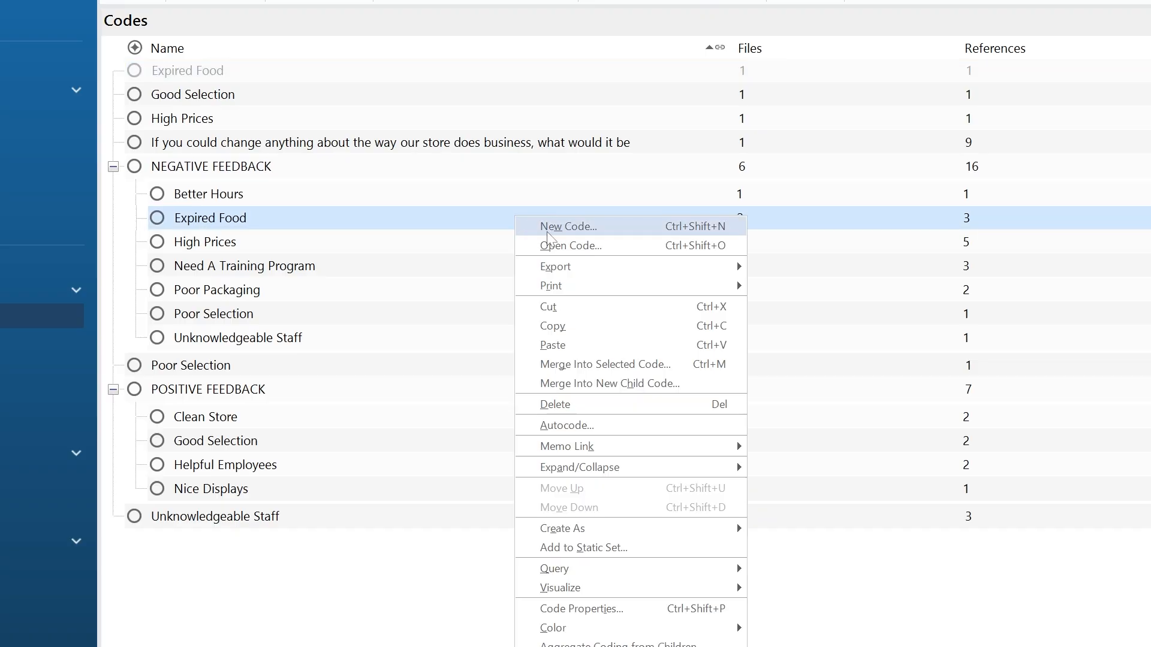
{"action": "left_click", "coordinate": [599, 364]}
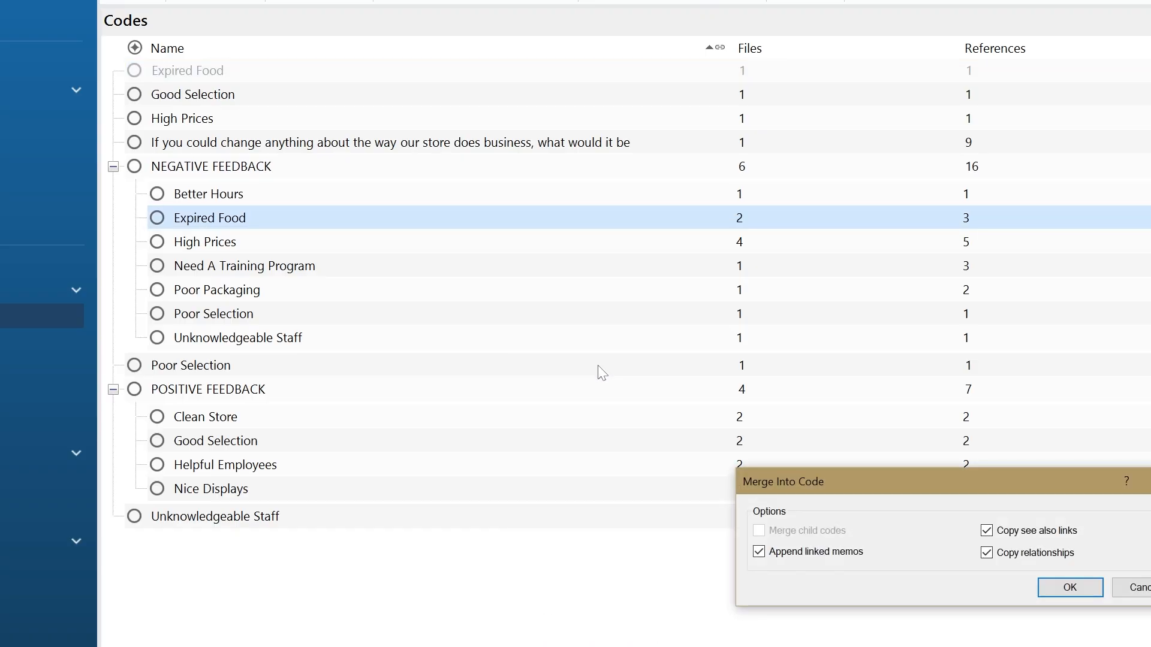
{"action": "left_click", "coordinate": [1050, 588]}
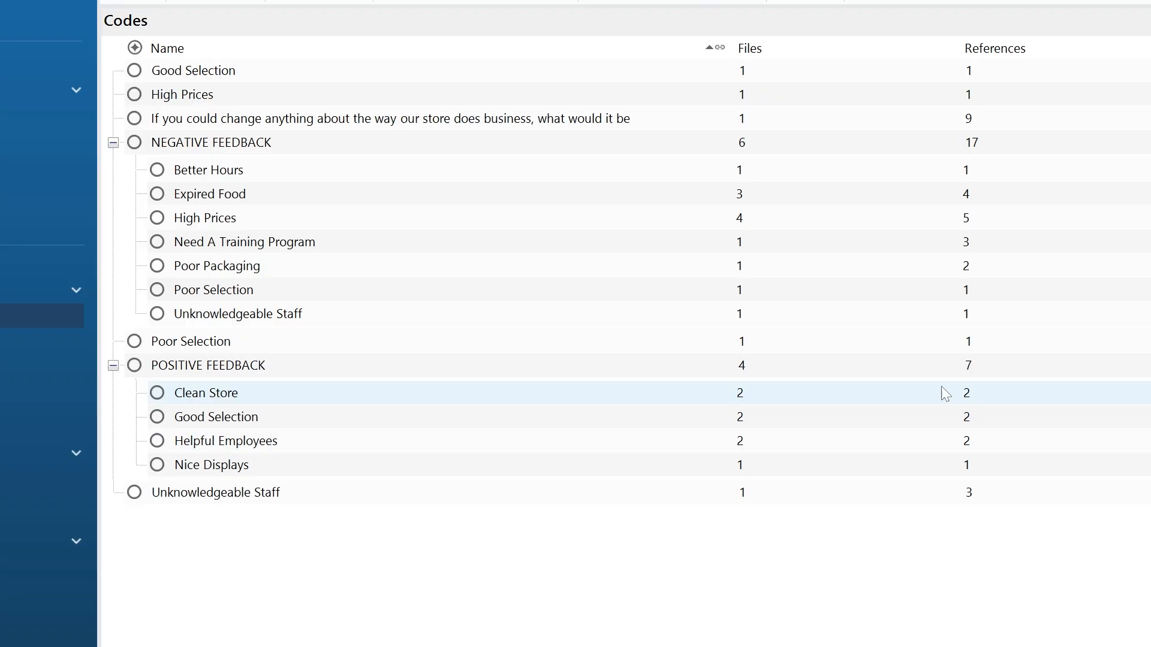
Cut the top-level Good Selection code and merge it into the Good Selection code under POSITIVE FEEDBACK with the default merge options
{"action": "left_click", "coordinate": [464, 74]}
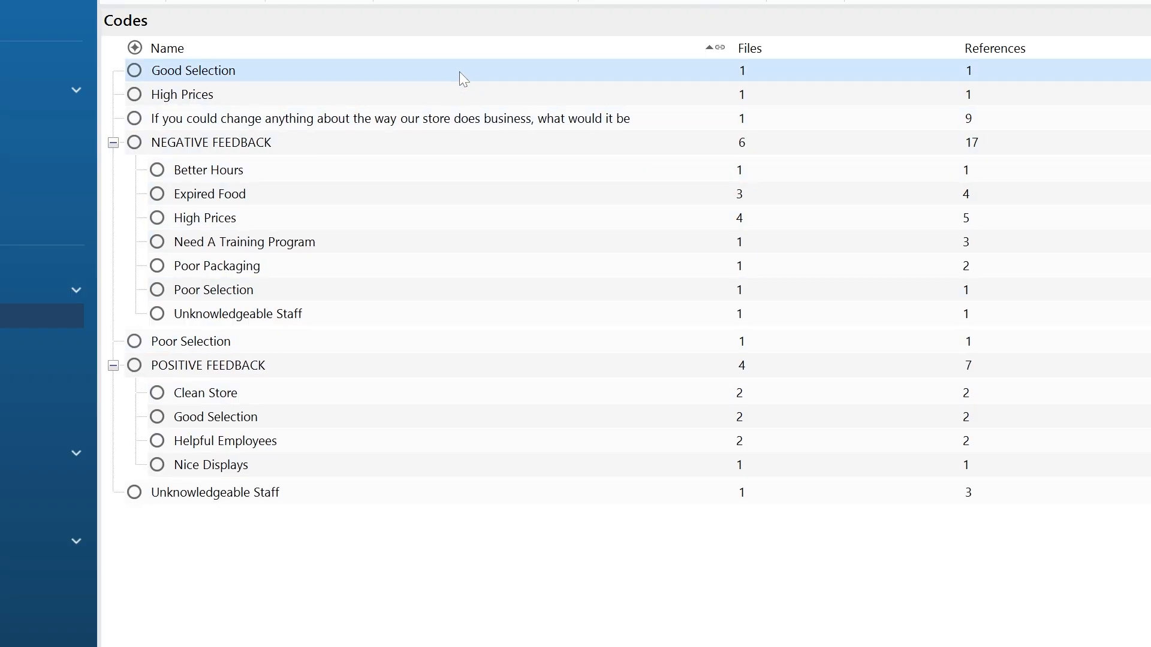
{"action": "right_click", "coordinate": [459, 71]}
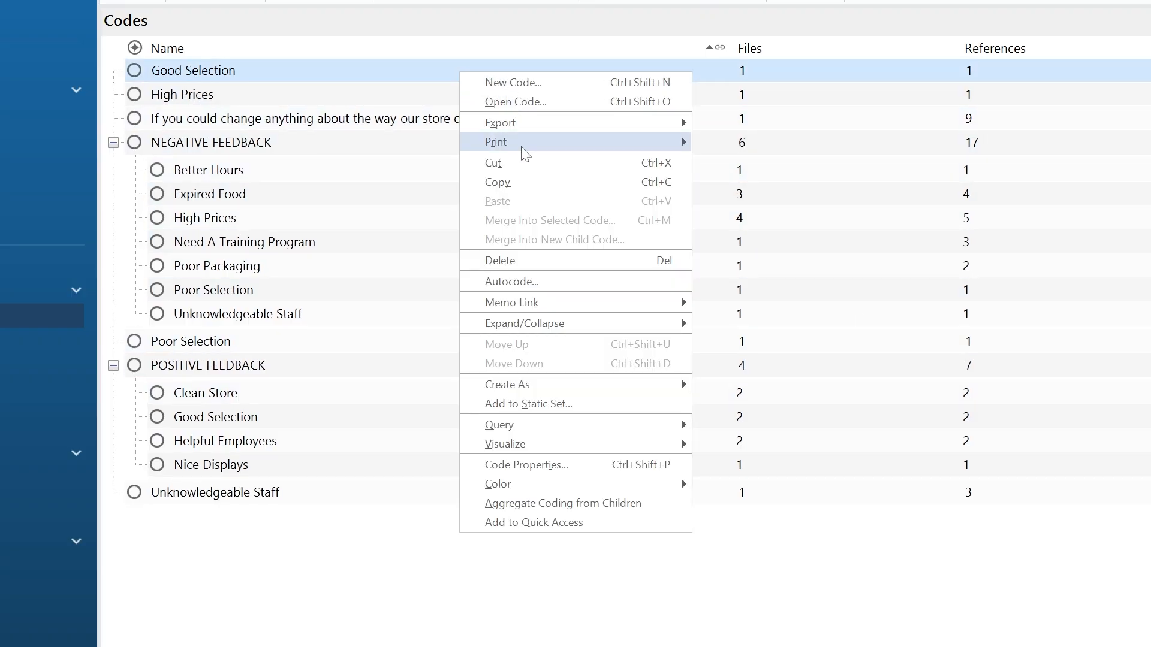
{"action": "left_click", "coordinate": [525, 168]}
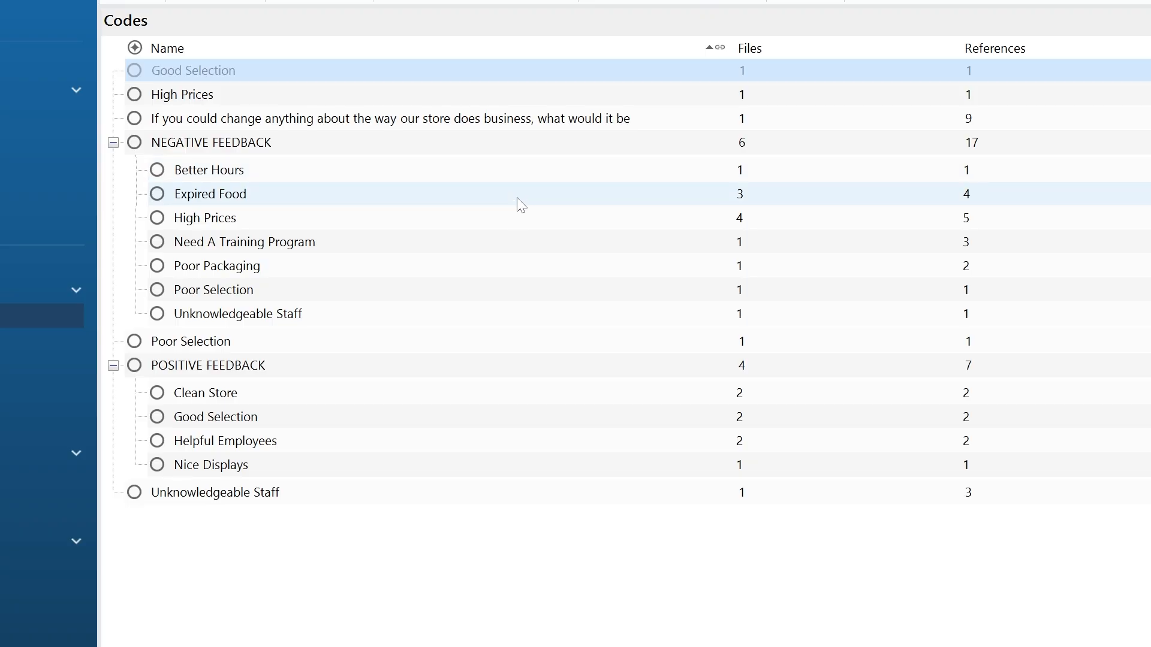
{"action": "left_click", "coordinate": [432, 424]}
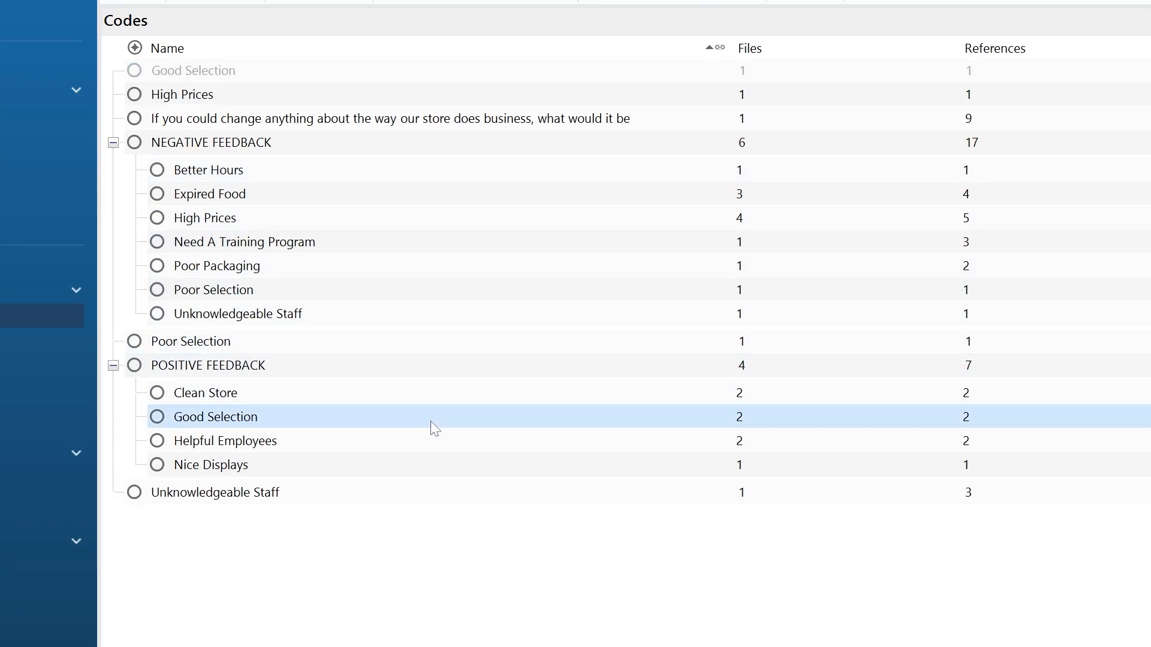
{"action": "right_click", "coordinate": [429, 423]}
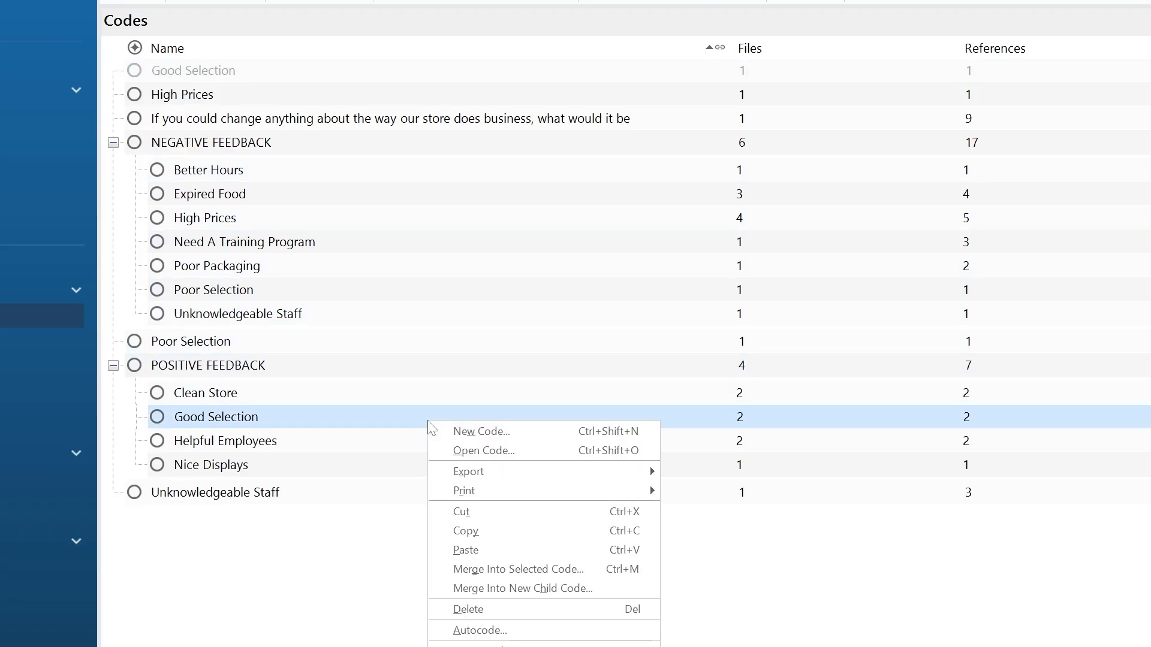
{"action": "left_click", "coordinate": [519, 571]}
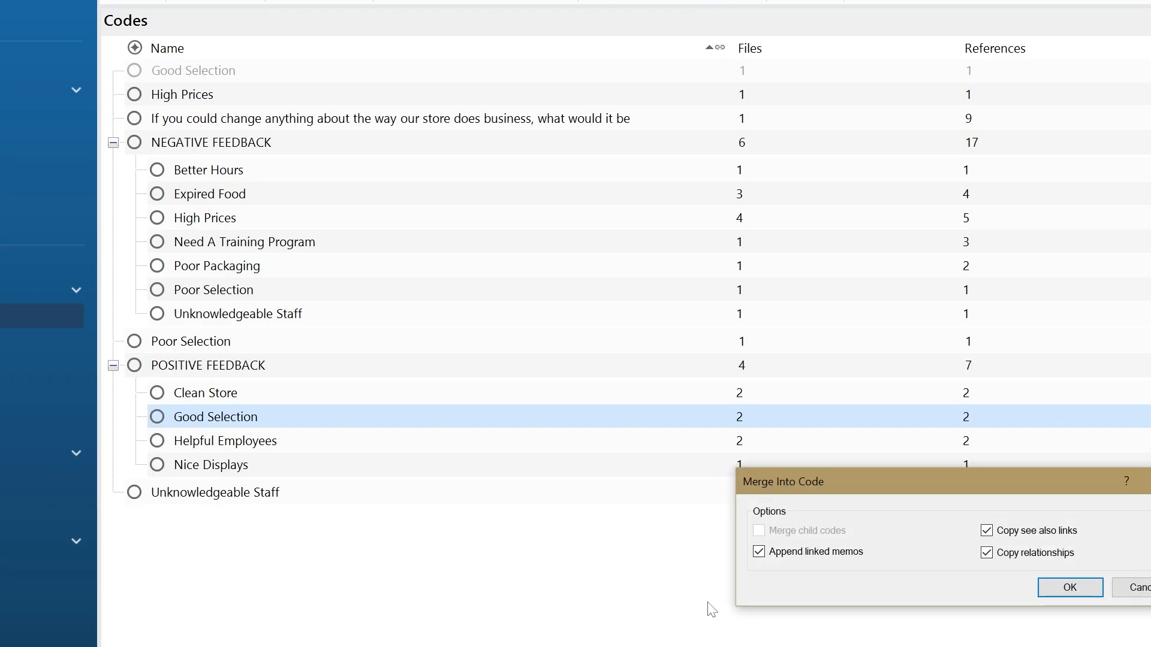
{"action": "left_click", "coordinate": [1064, 588]}
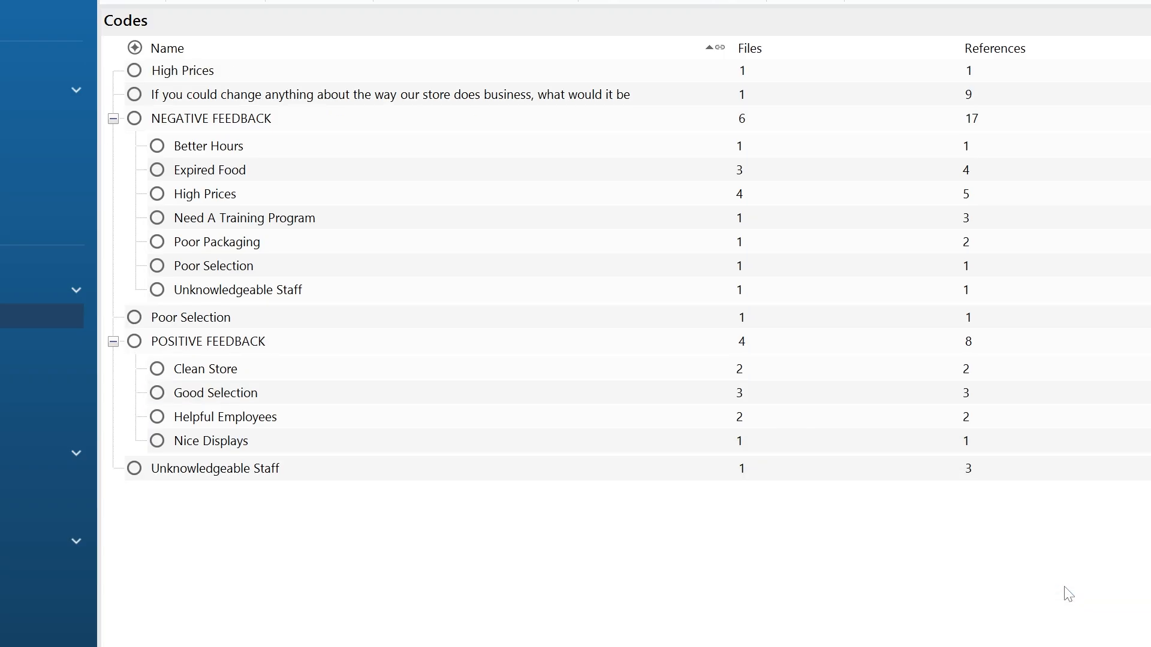
Cut the top-level High Prices code and merge it into the High Prices code under NEGATIVE FEEDBACK, keeping the default merge options
{"action": "left_click", "coordinate": [596, 70]}
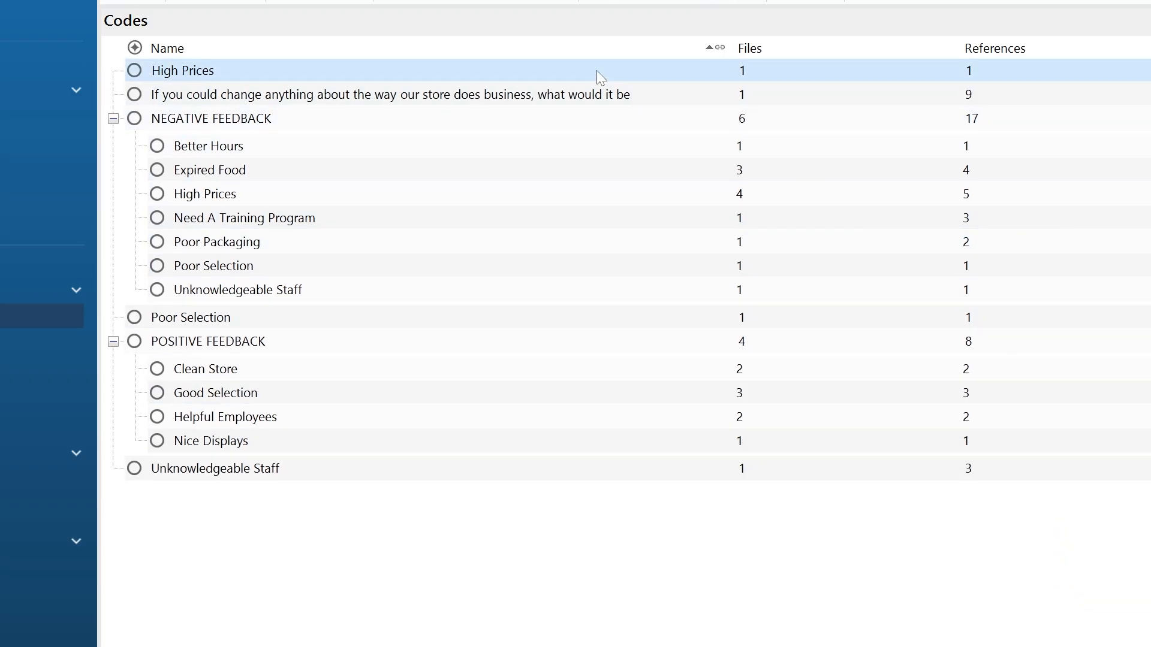
{"action": "right_click", "coordinate": [546, 71]}
{"action": "left_click", "coordinate": [608, 163]}
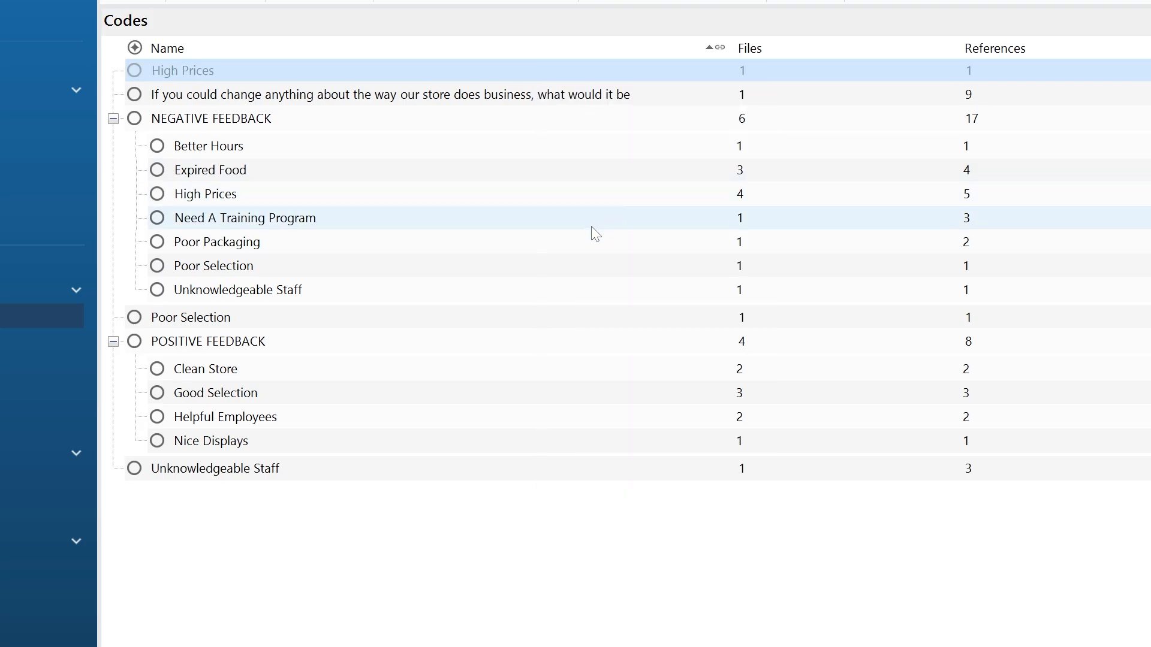
{"action": "right_click", "coordinate": [585, 199]}
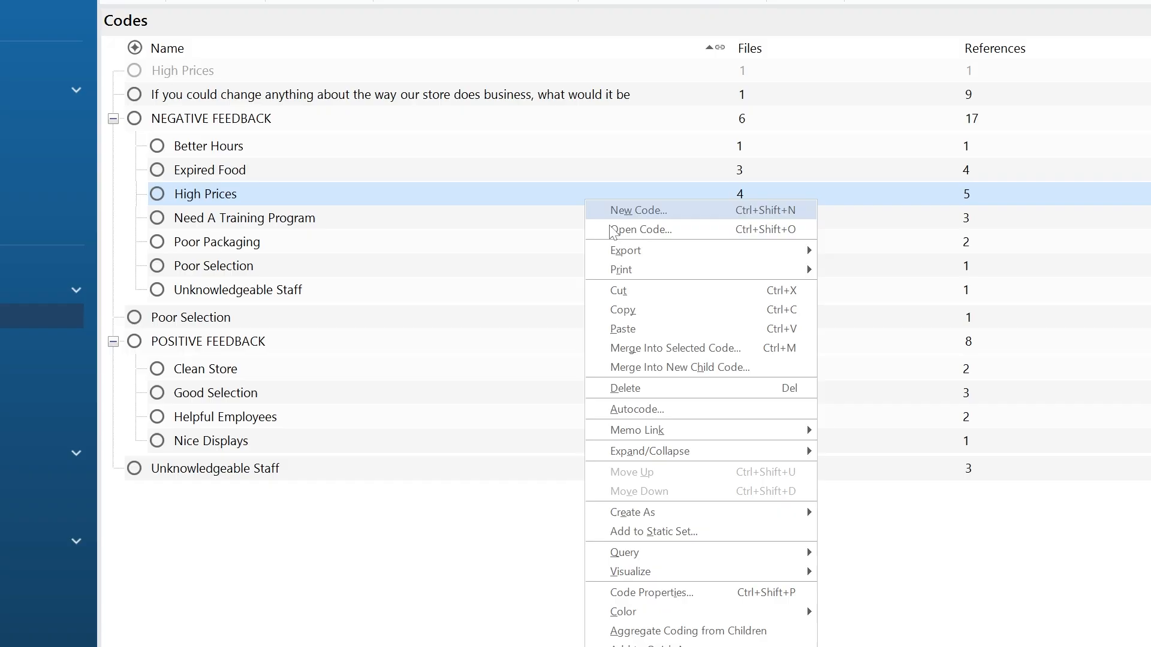
{"action": "left_click", "coordinate": [663, 348]}
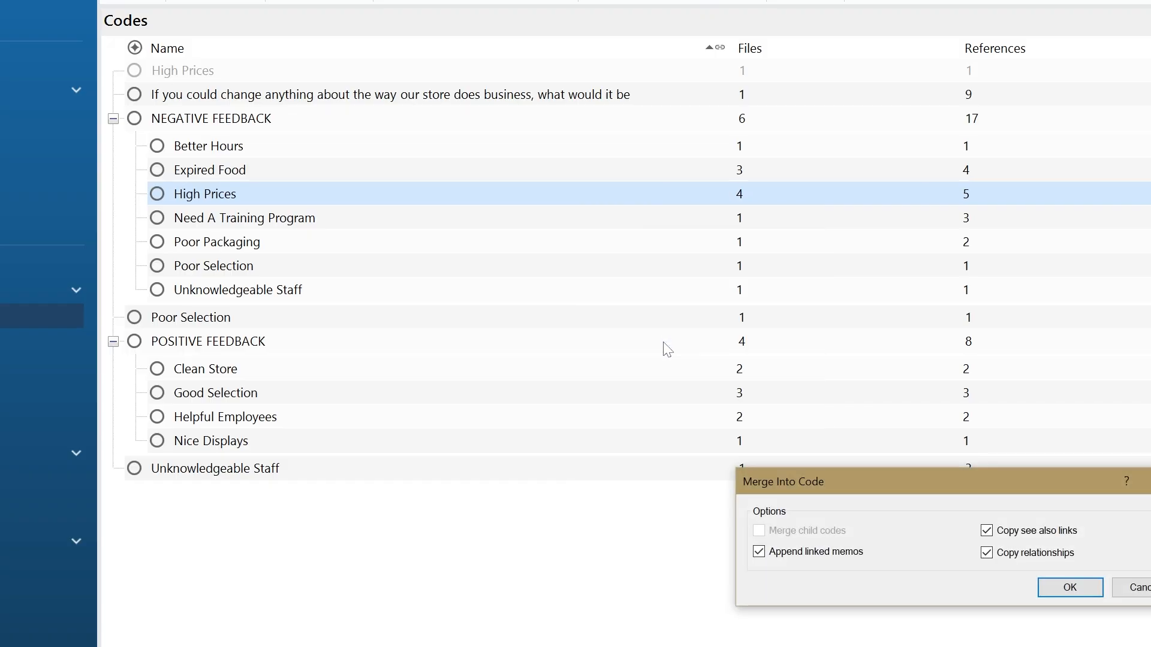
{"action": "left_click", "coordinate": [1068, 590]}
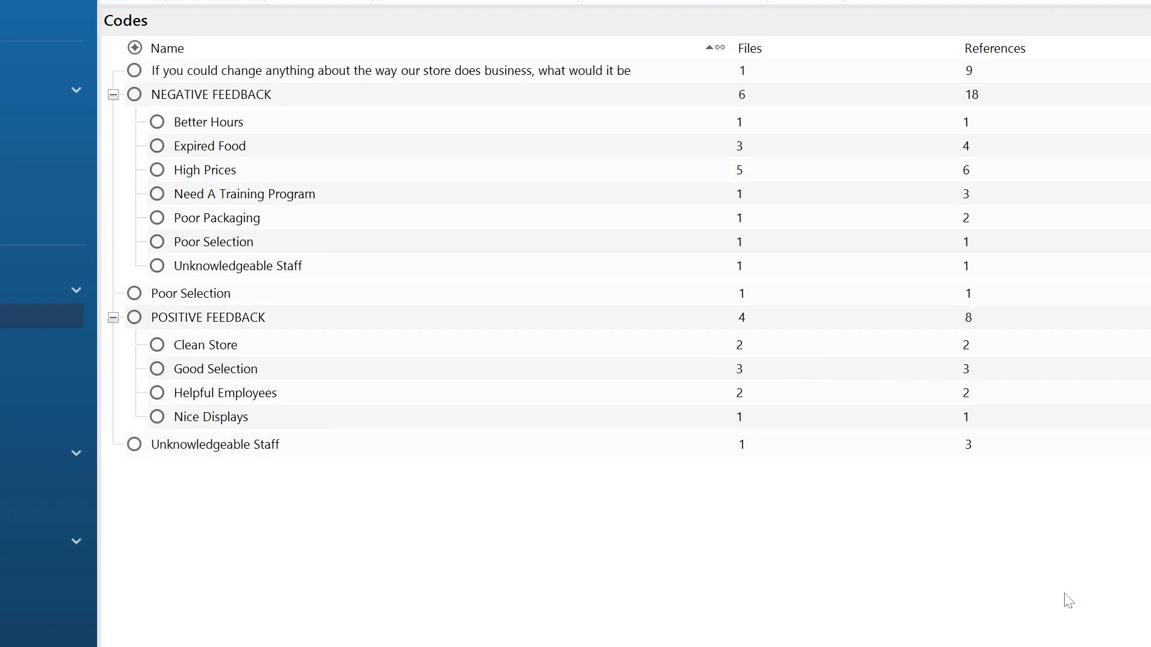
Cut the top-level Poor Selection code and merge it into the Poor Selection code under NEGATIVE FEEDBACK with the default merge options
{"action": "right_click", "coordinate": [429, 295]}
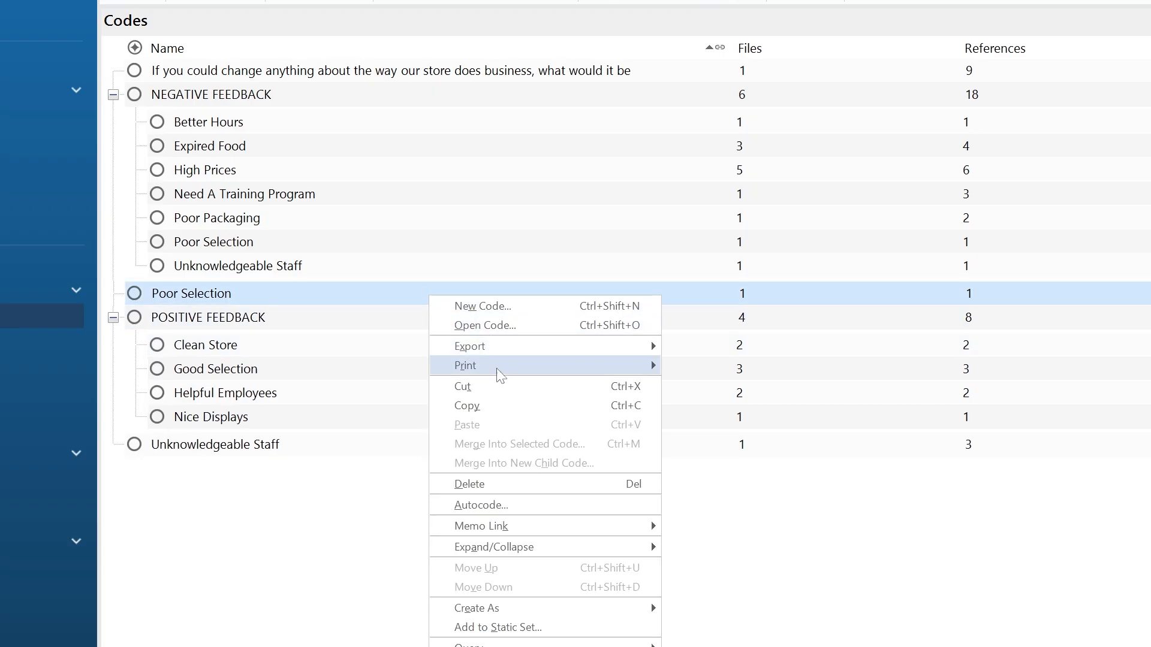
{"action": "left_click", "coordinate": [501, 388]}
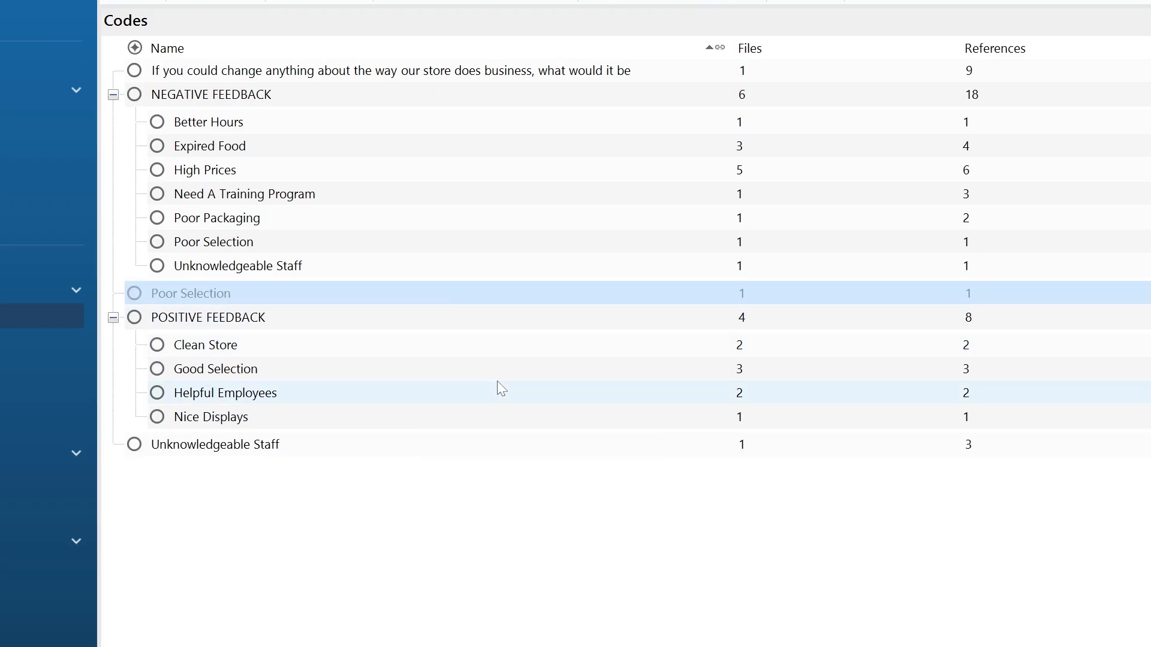
{"action": "right_click", "coordinate": [479, 243]}
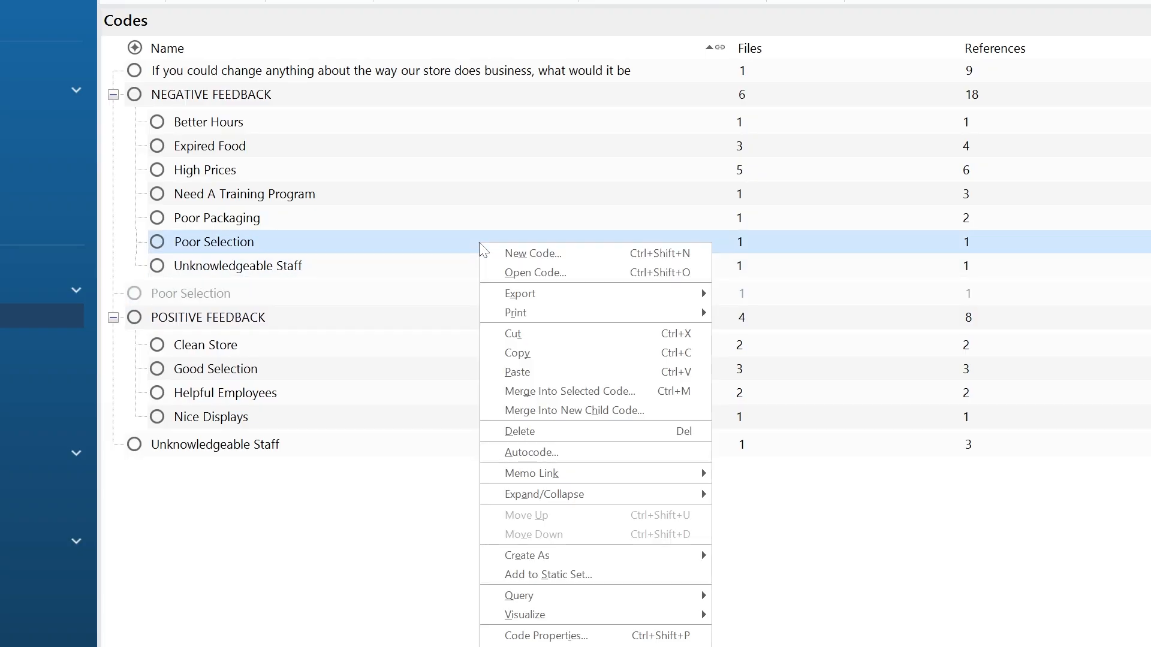
{"action": "left_click", "coordinate": [567, 391]}
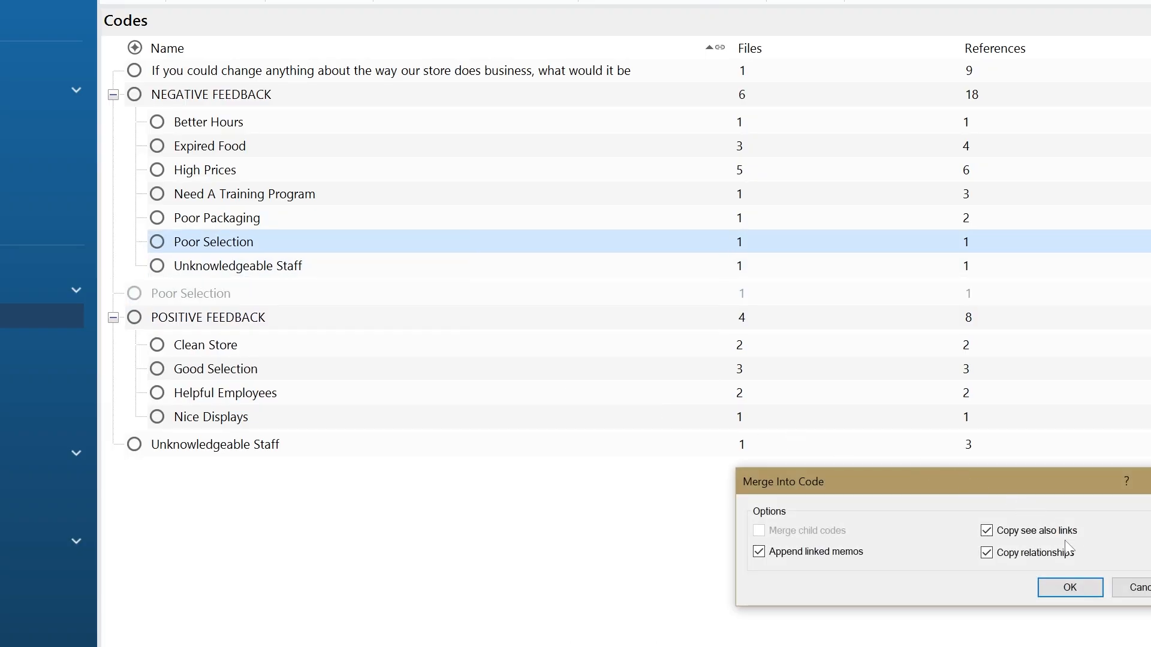
{"action": "left_click", "coordinate": [1069, 588]}
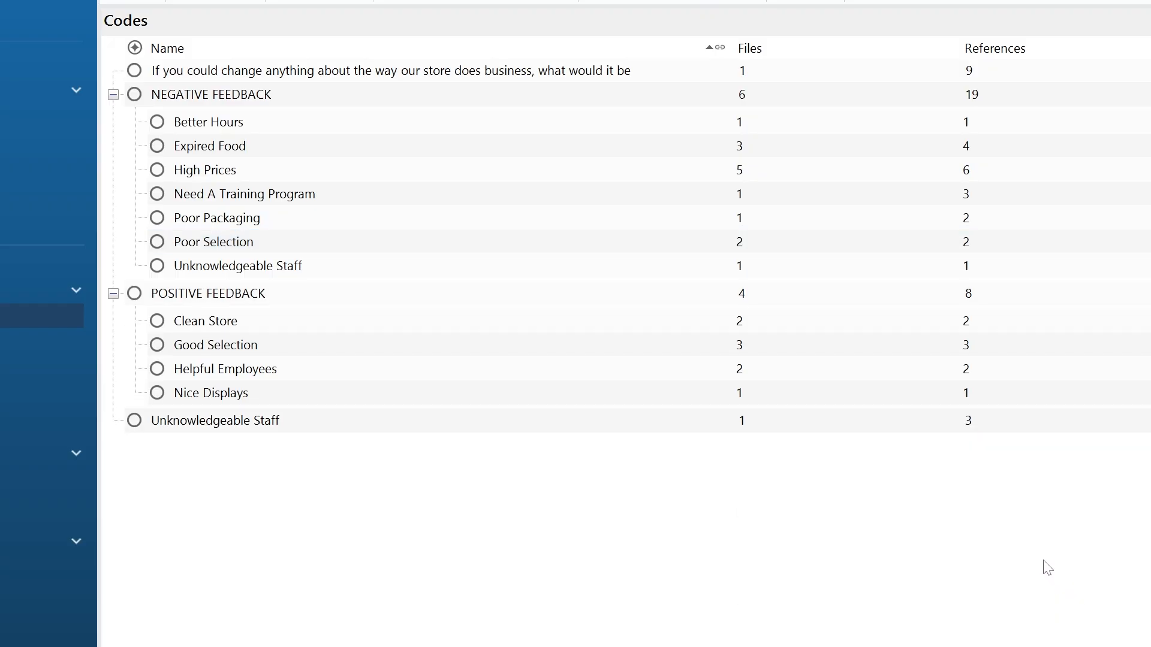
Cut the top-level Unknowledgeable Staff code and merge it into the Unknowledgeable Staff code under NEGATIVE FEEDBACK, keeping the default merge options
{"action": "right_click", "coordinate": [461, 428]}
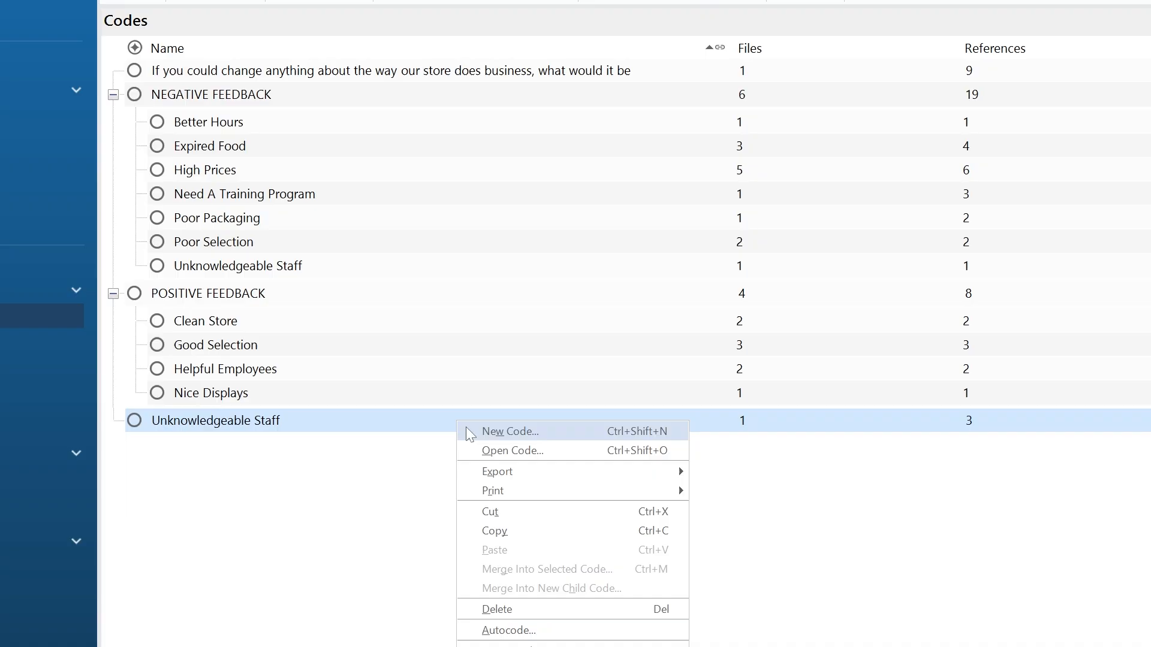
{"action": "left_click", "coordinate": [501, 511]}
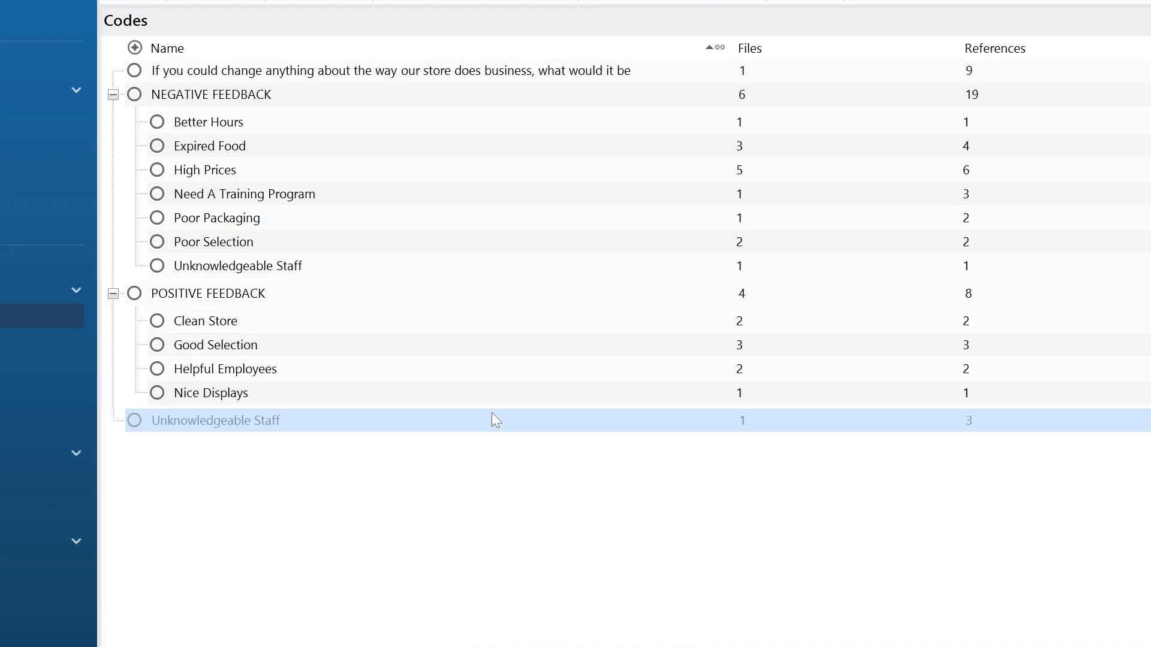
{"action": "right_click", "coordinate": [329, 275]}
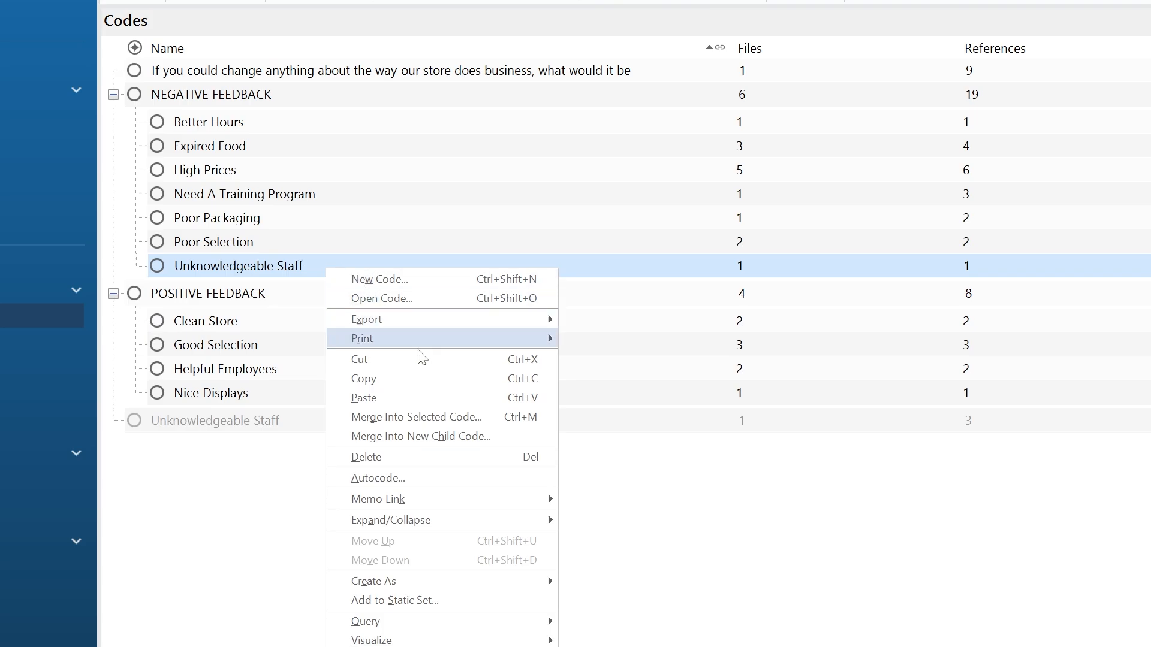
{"action": "left_click", "coordinate": [450, 418]}
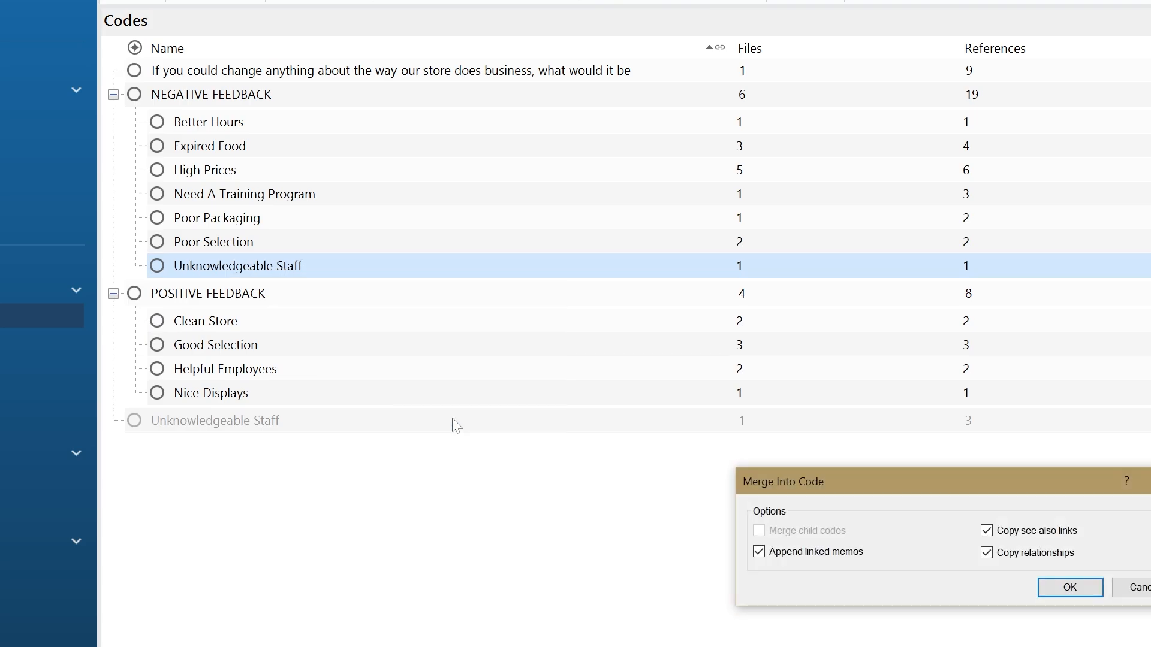
{"action": "left_click", "coordinate": [1095, 592]}
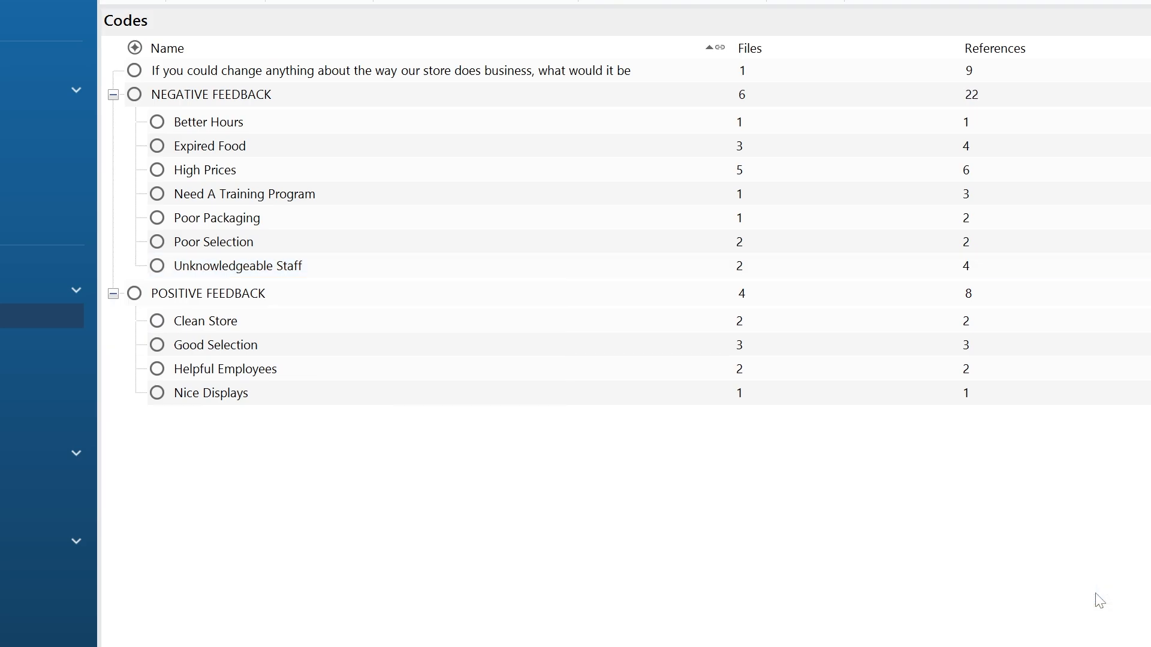